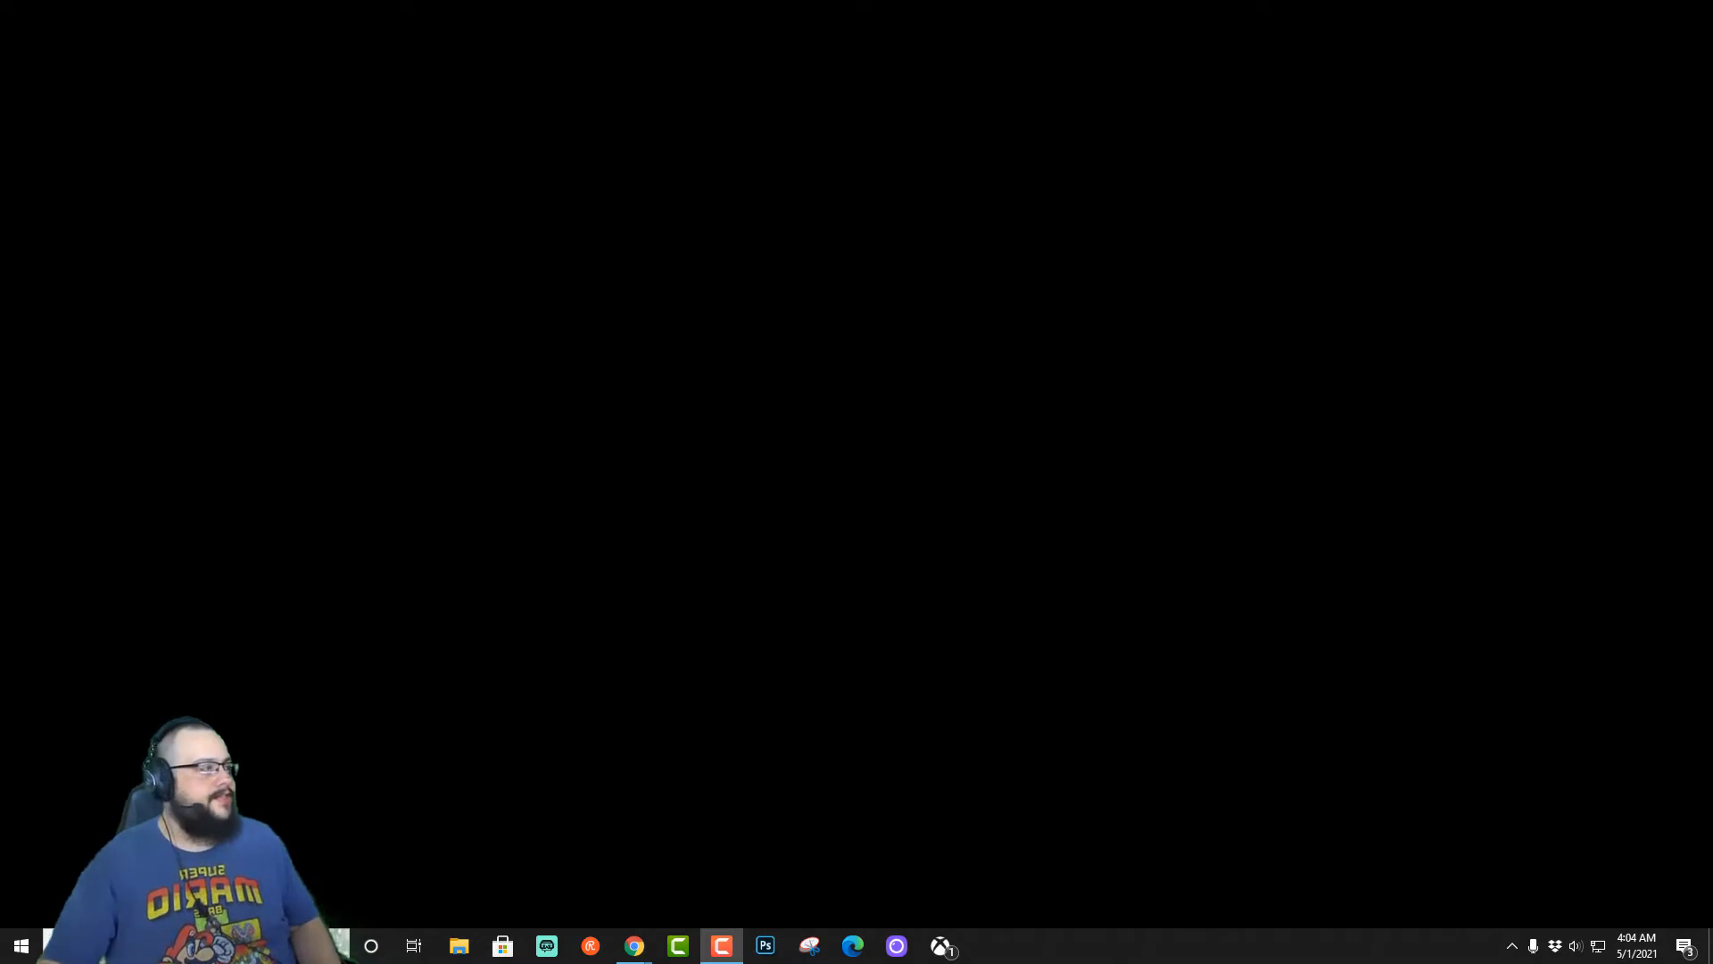
# Switch to the browser, download the Windows version of Streamlabs from streamlabs.com and start its installer
pyautogui.hotkey('alt', 'Tab')
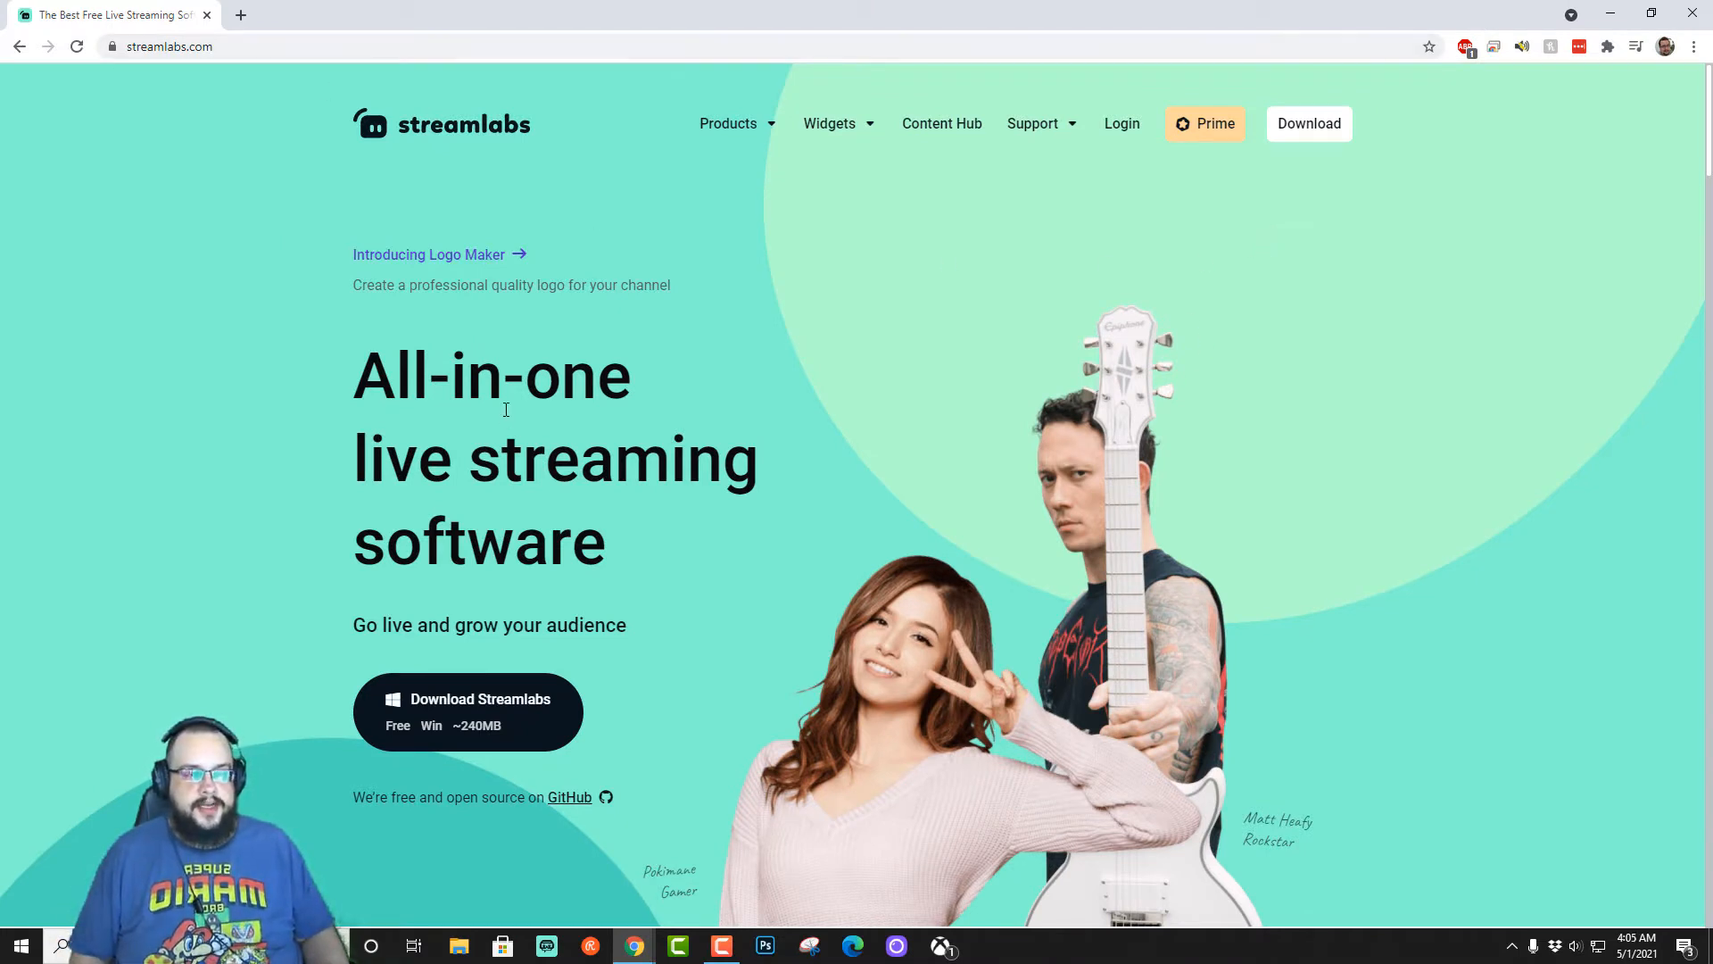
pyautogui.click(547, 701)
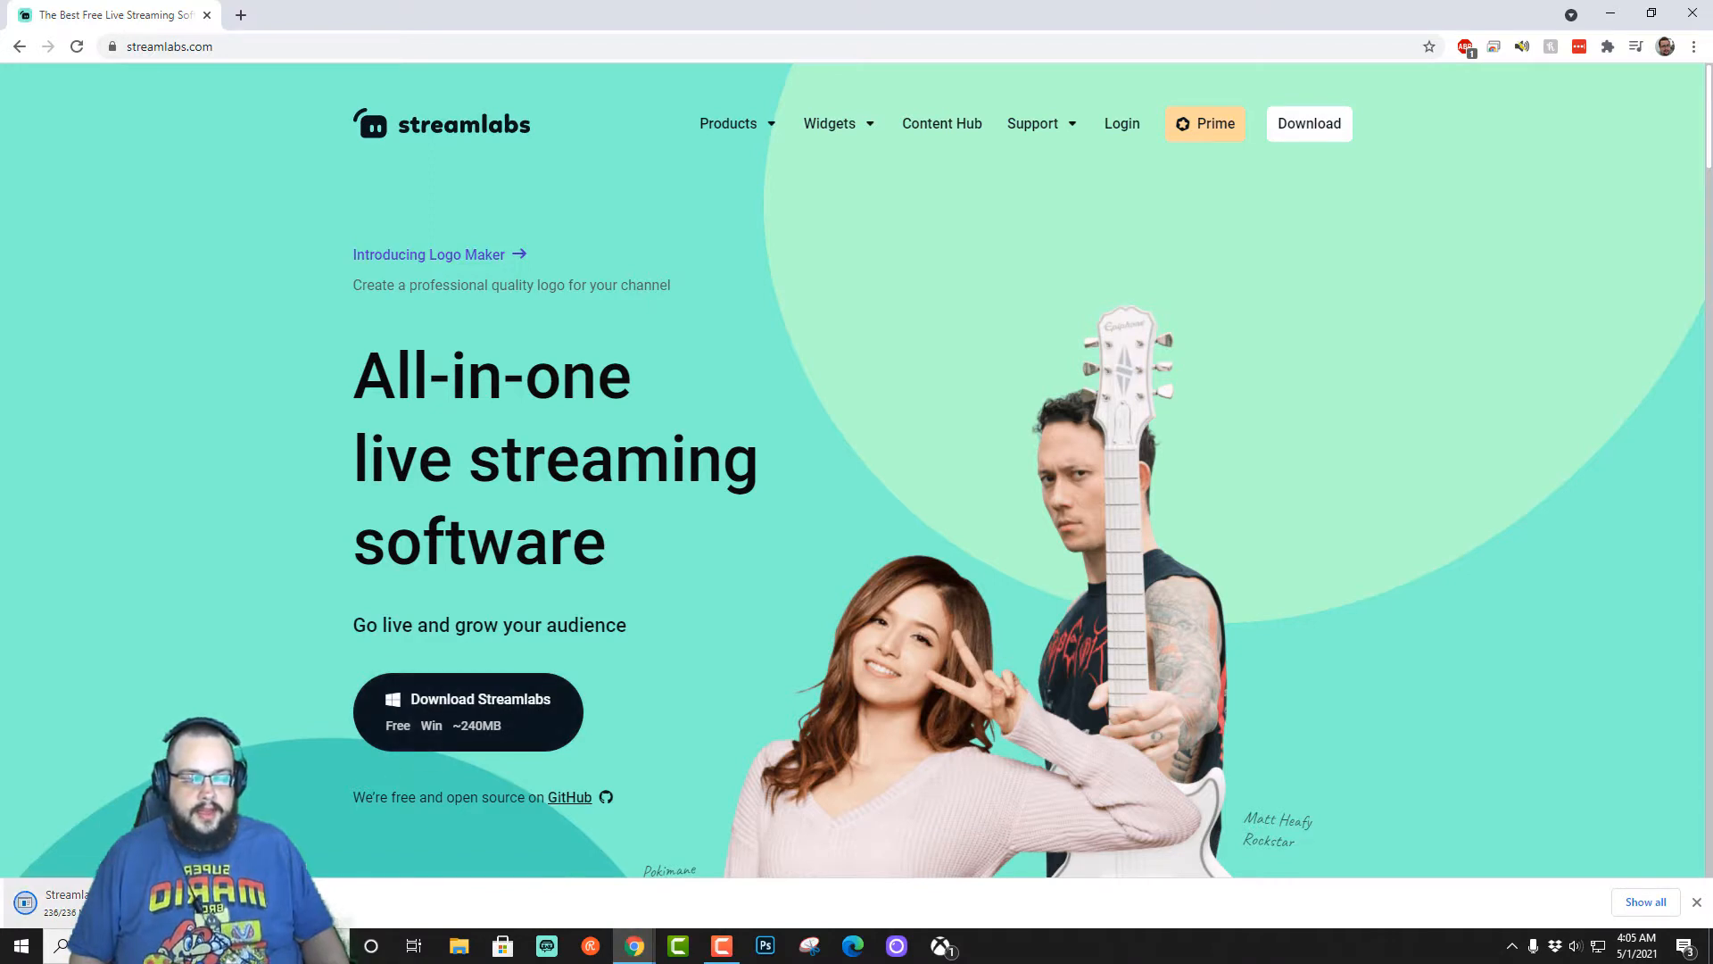
pyautogui.click(195, 907)
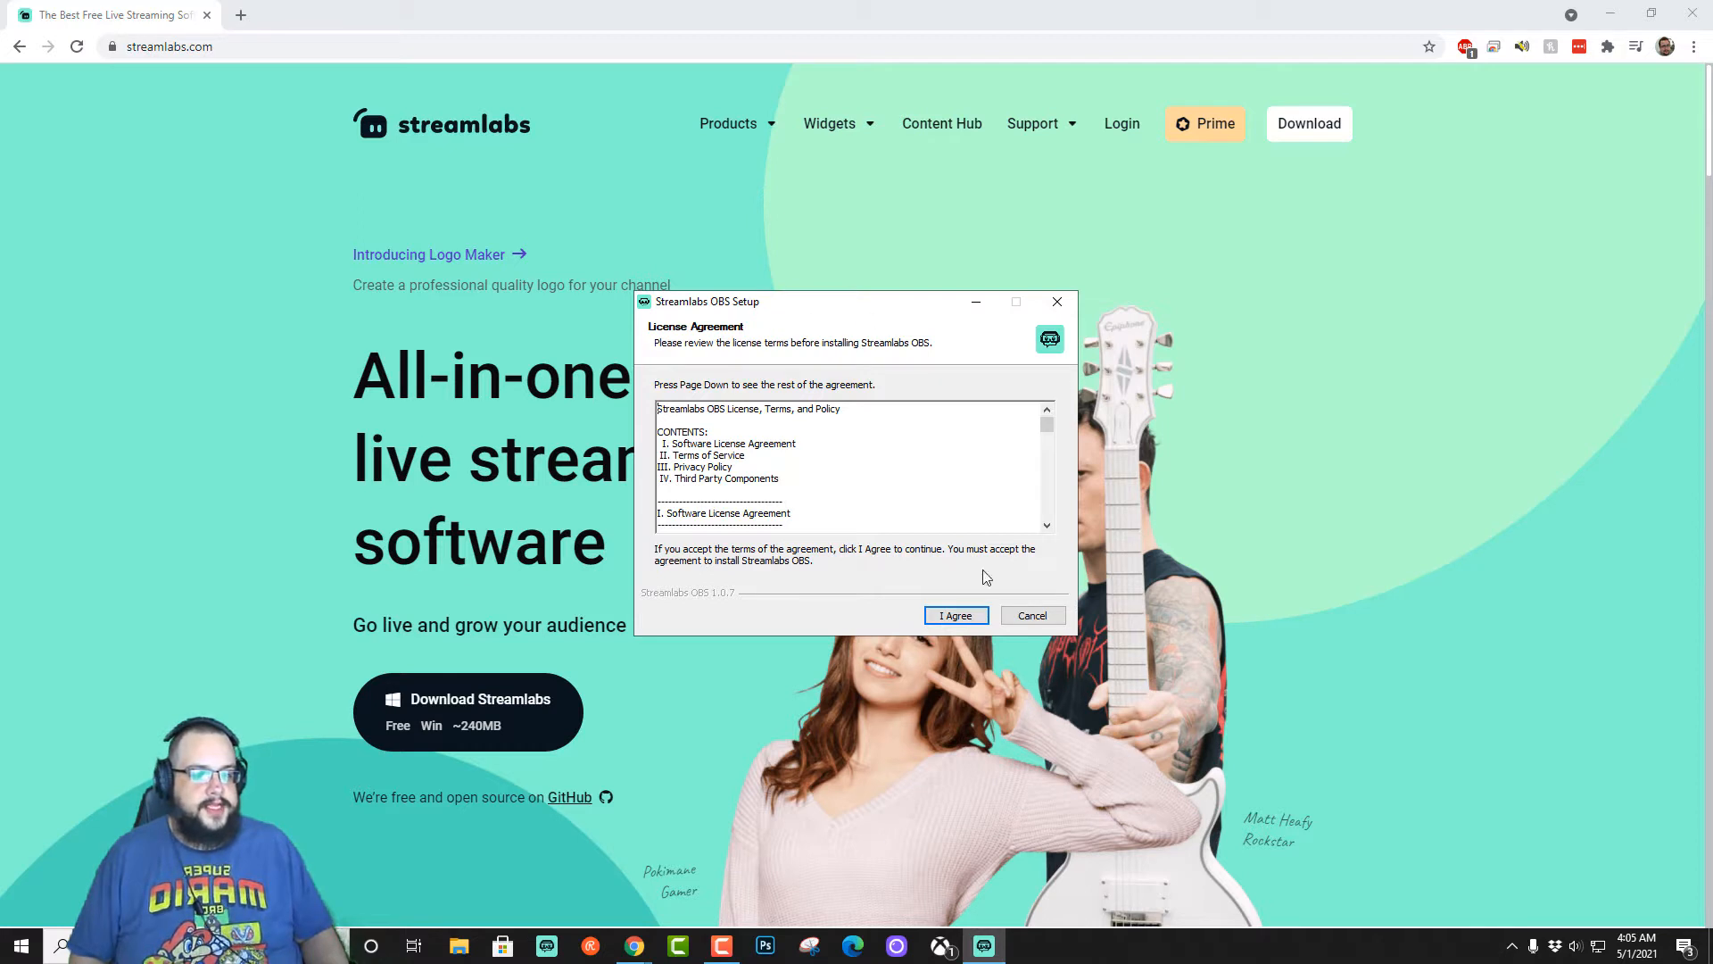
# Accept the license, install Streamlabs OBS in C:\Program Files\Streamlabs OBS, then finish the setup and bring up the launched program
pyautogui.click(957, 615)
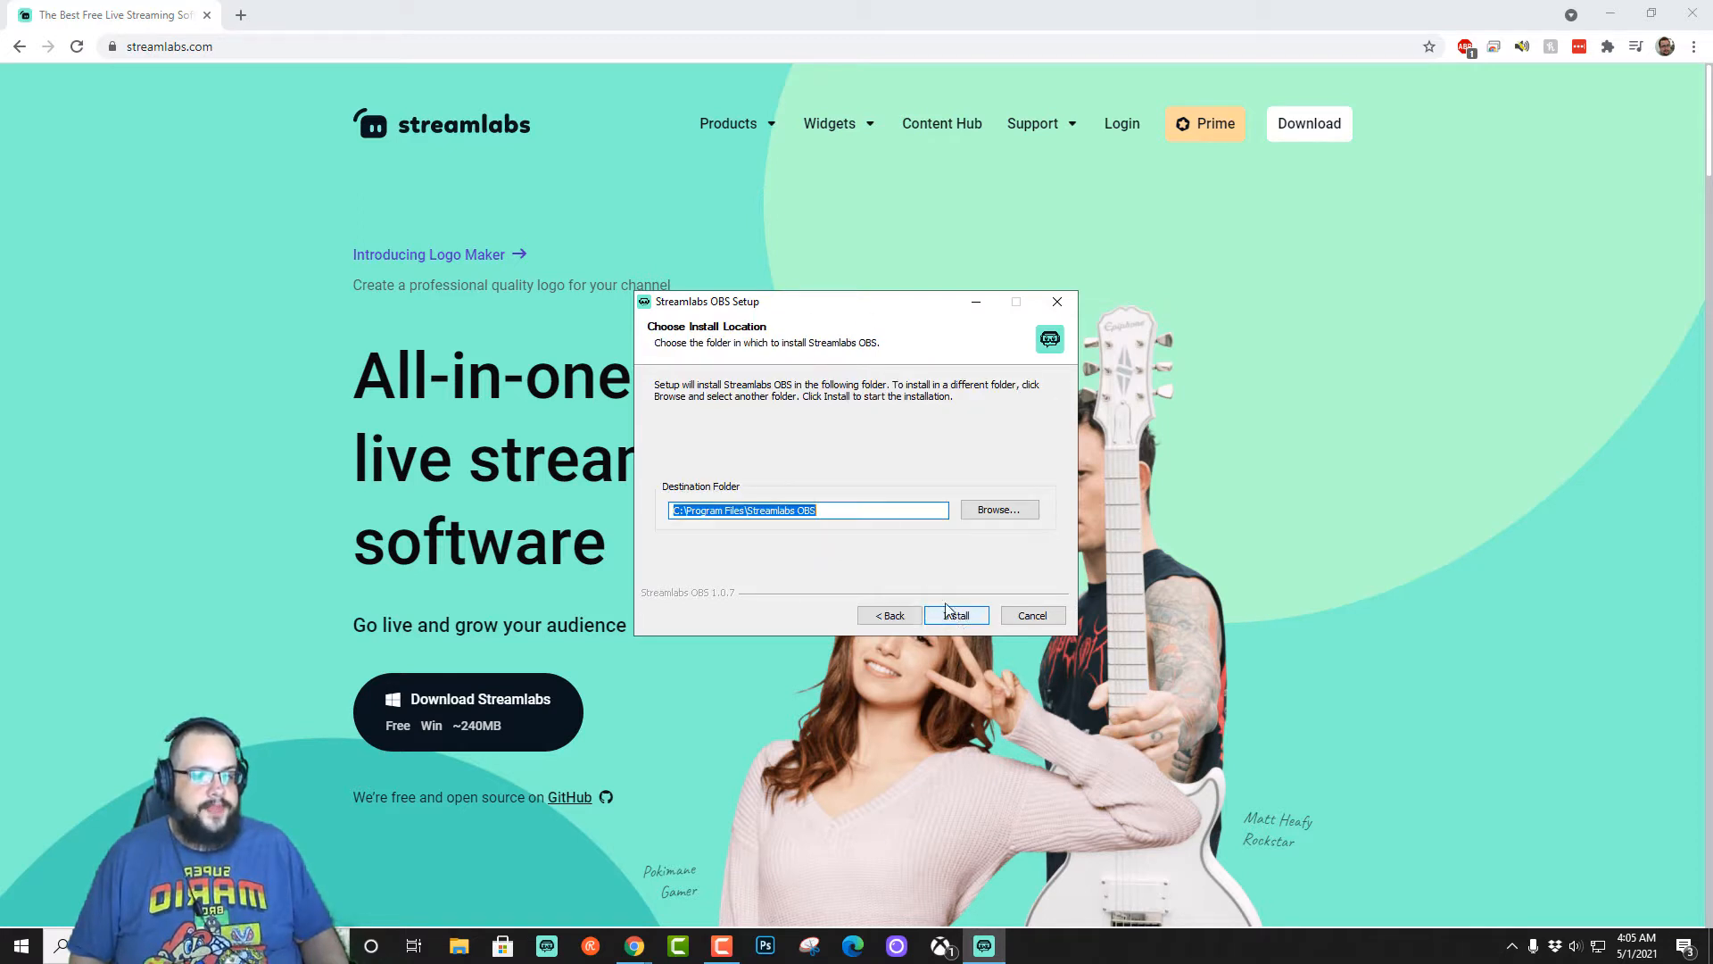
pyautogui.click(958, 615)
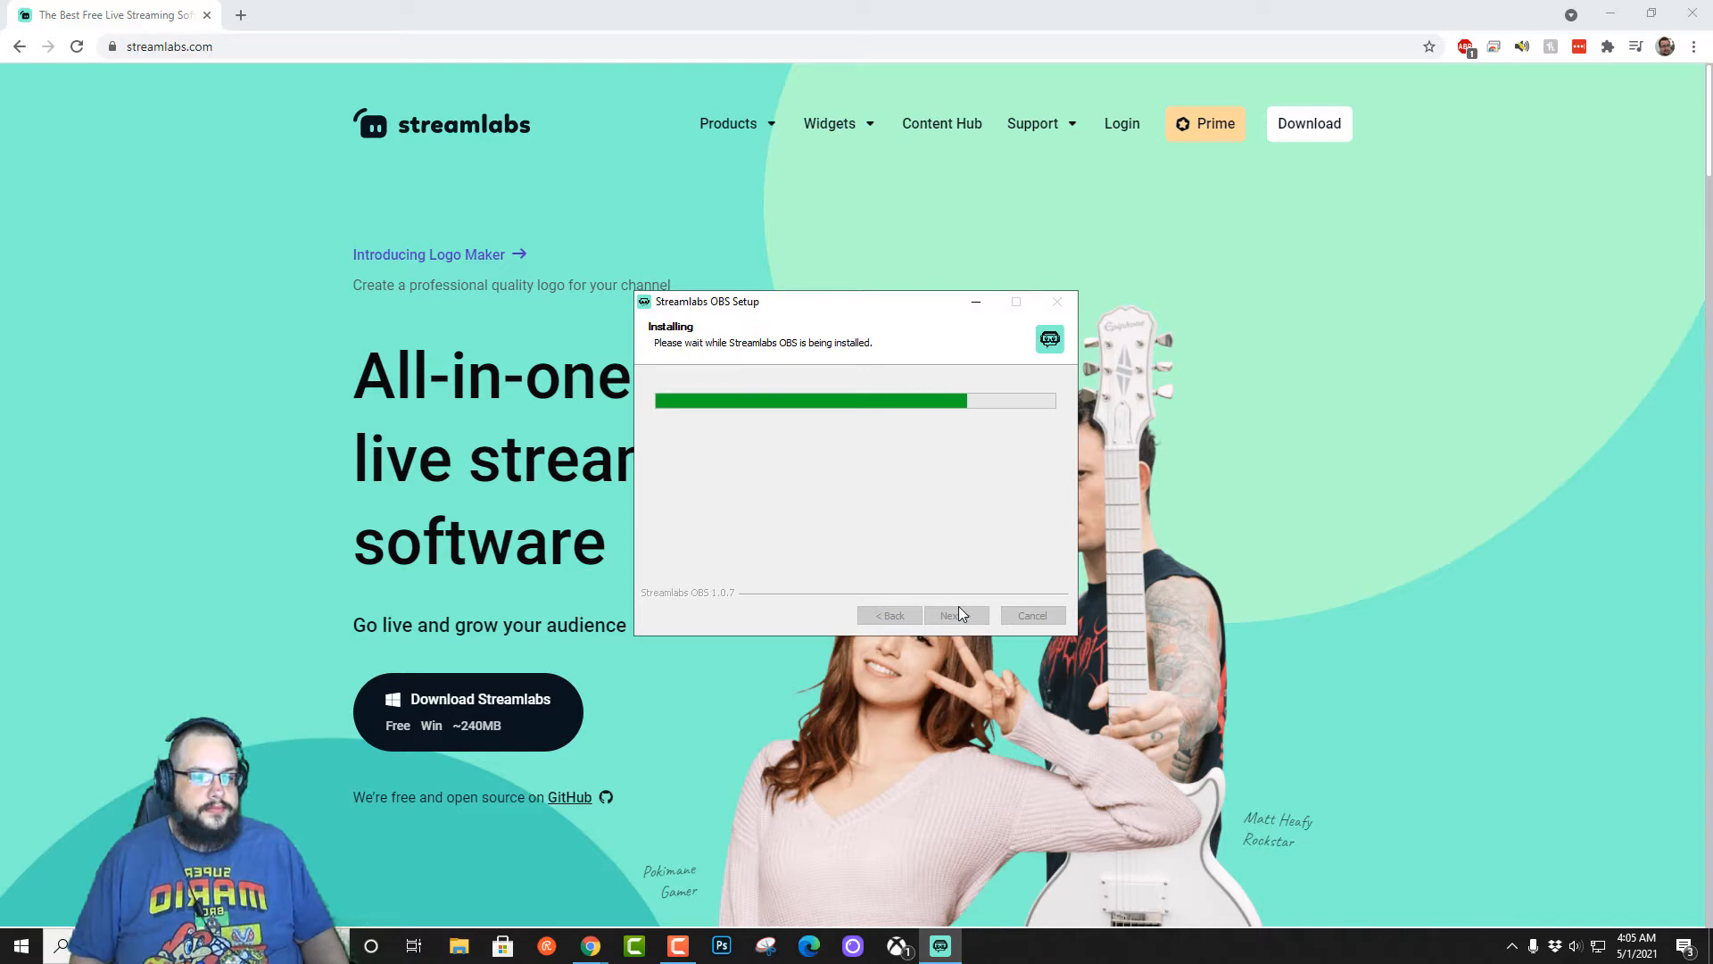
pyautogui.click(959, 615)
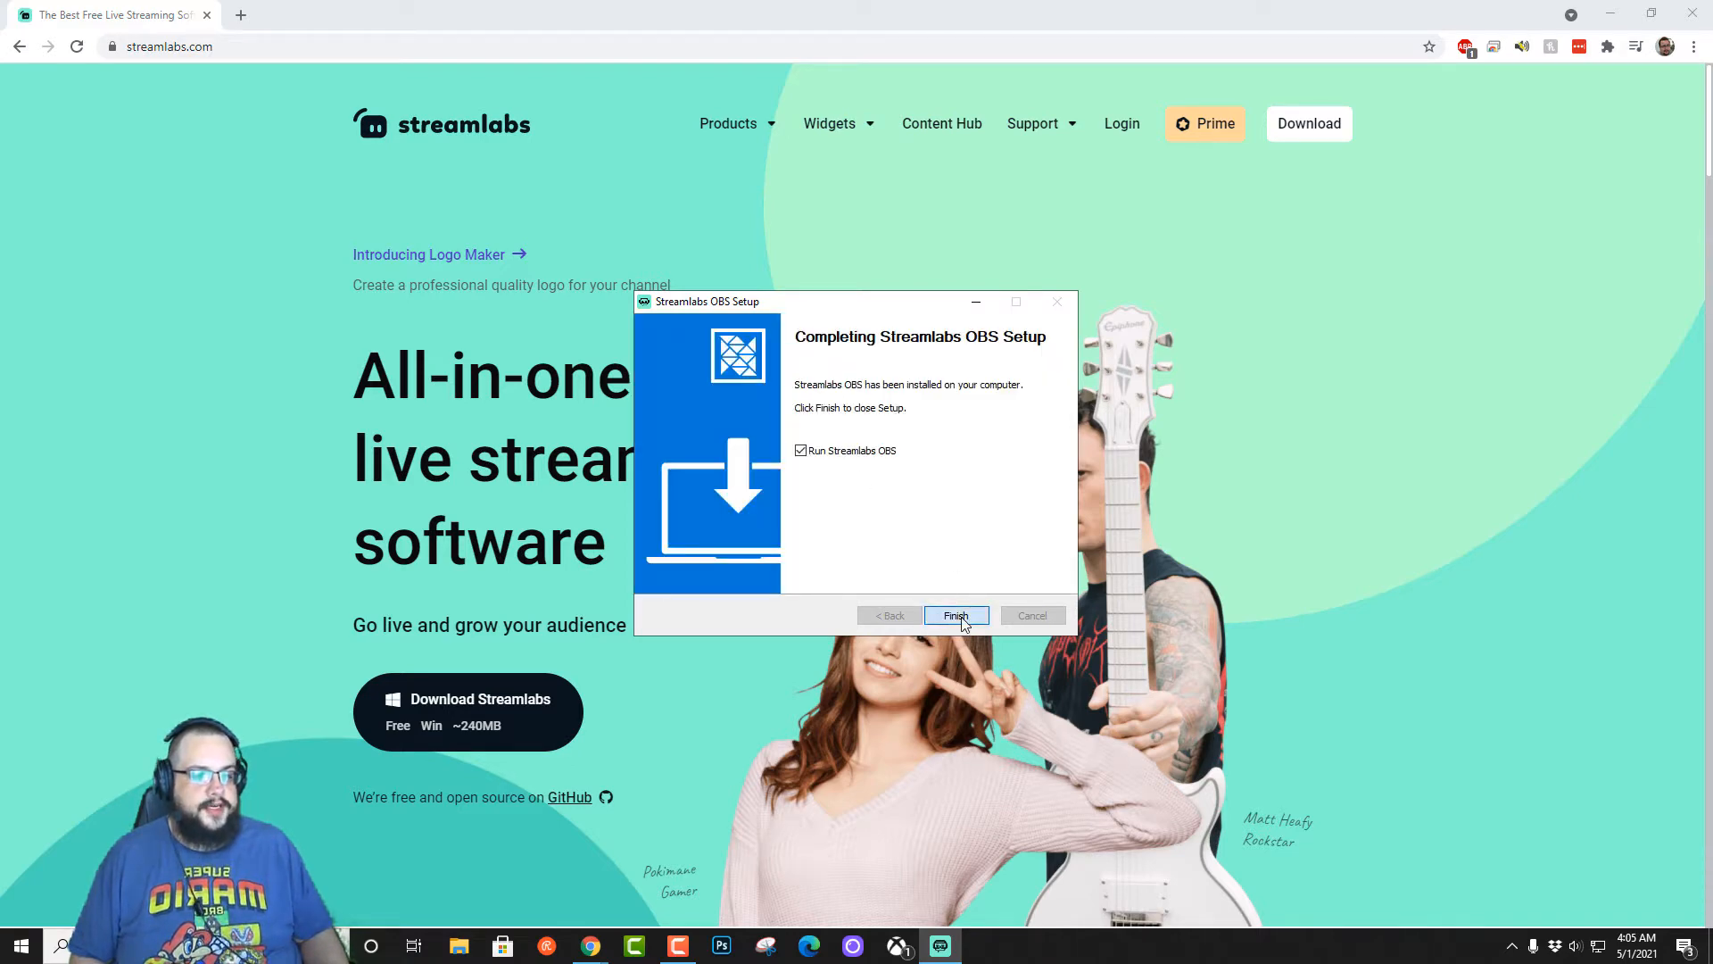
pyautogui.click(972, 616)
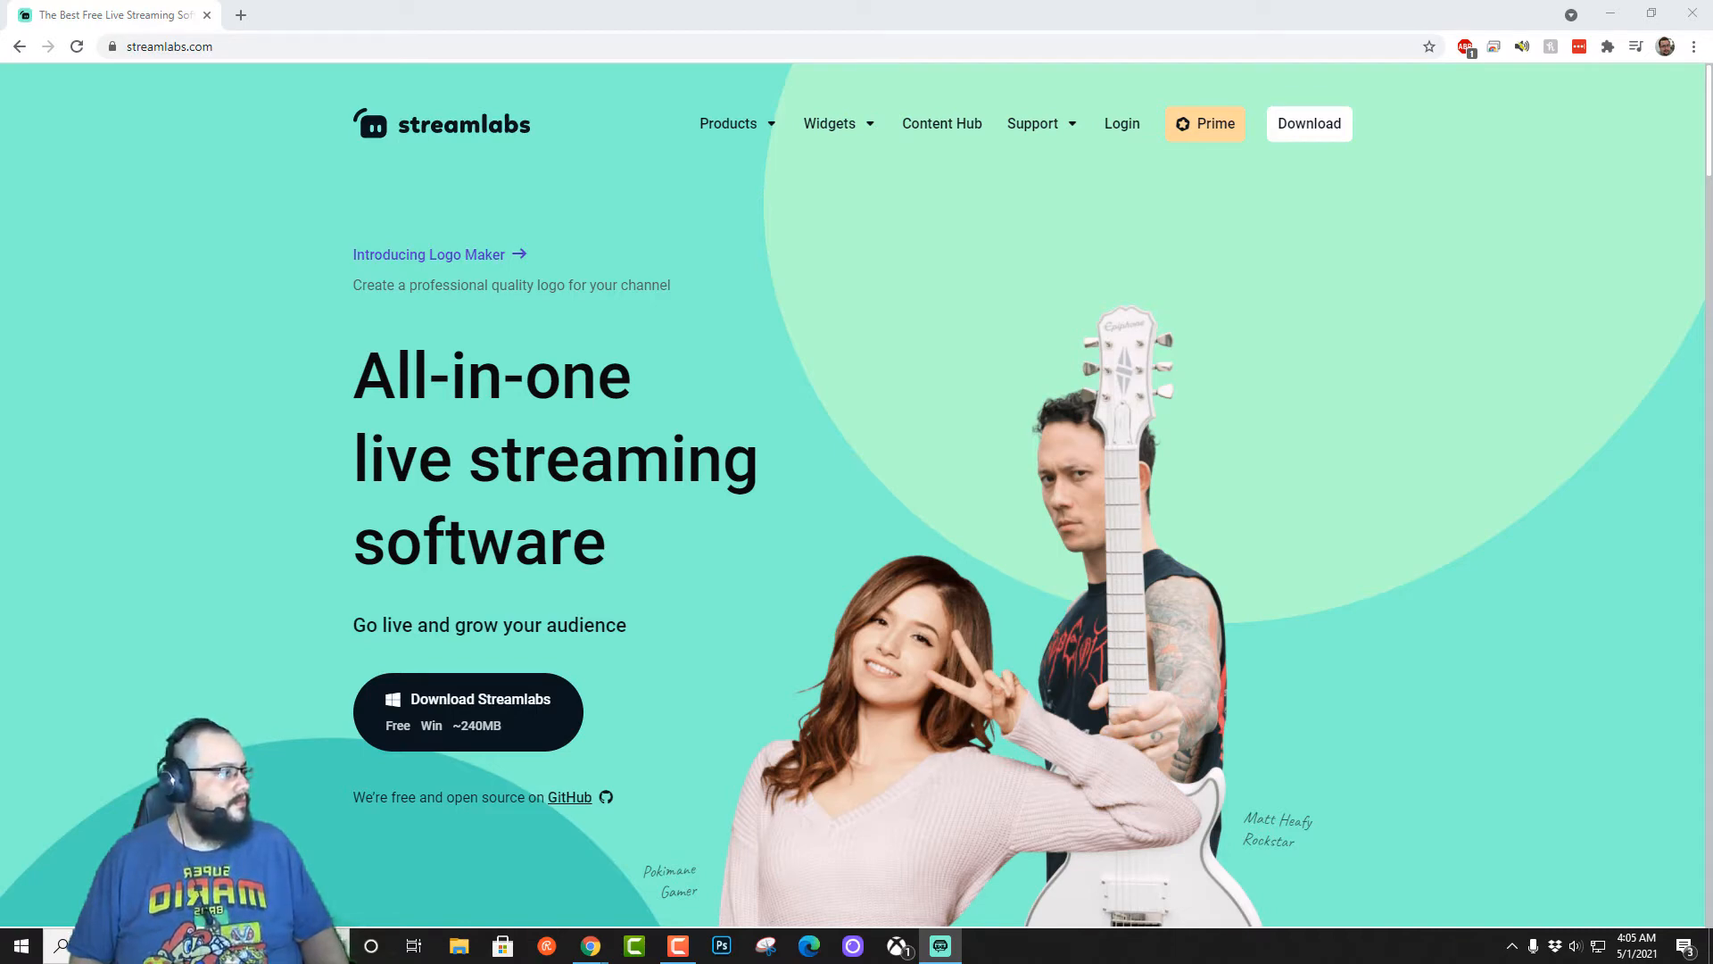
pyautogui.hotkey('alt', 'Tab')
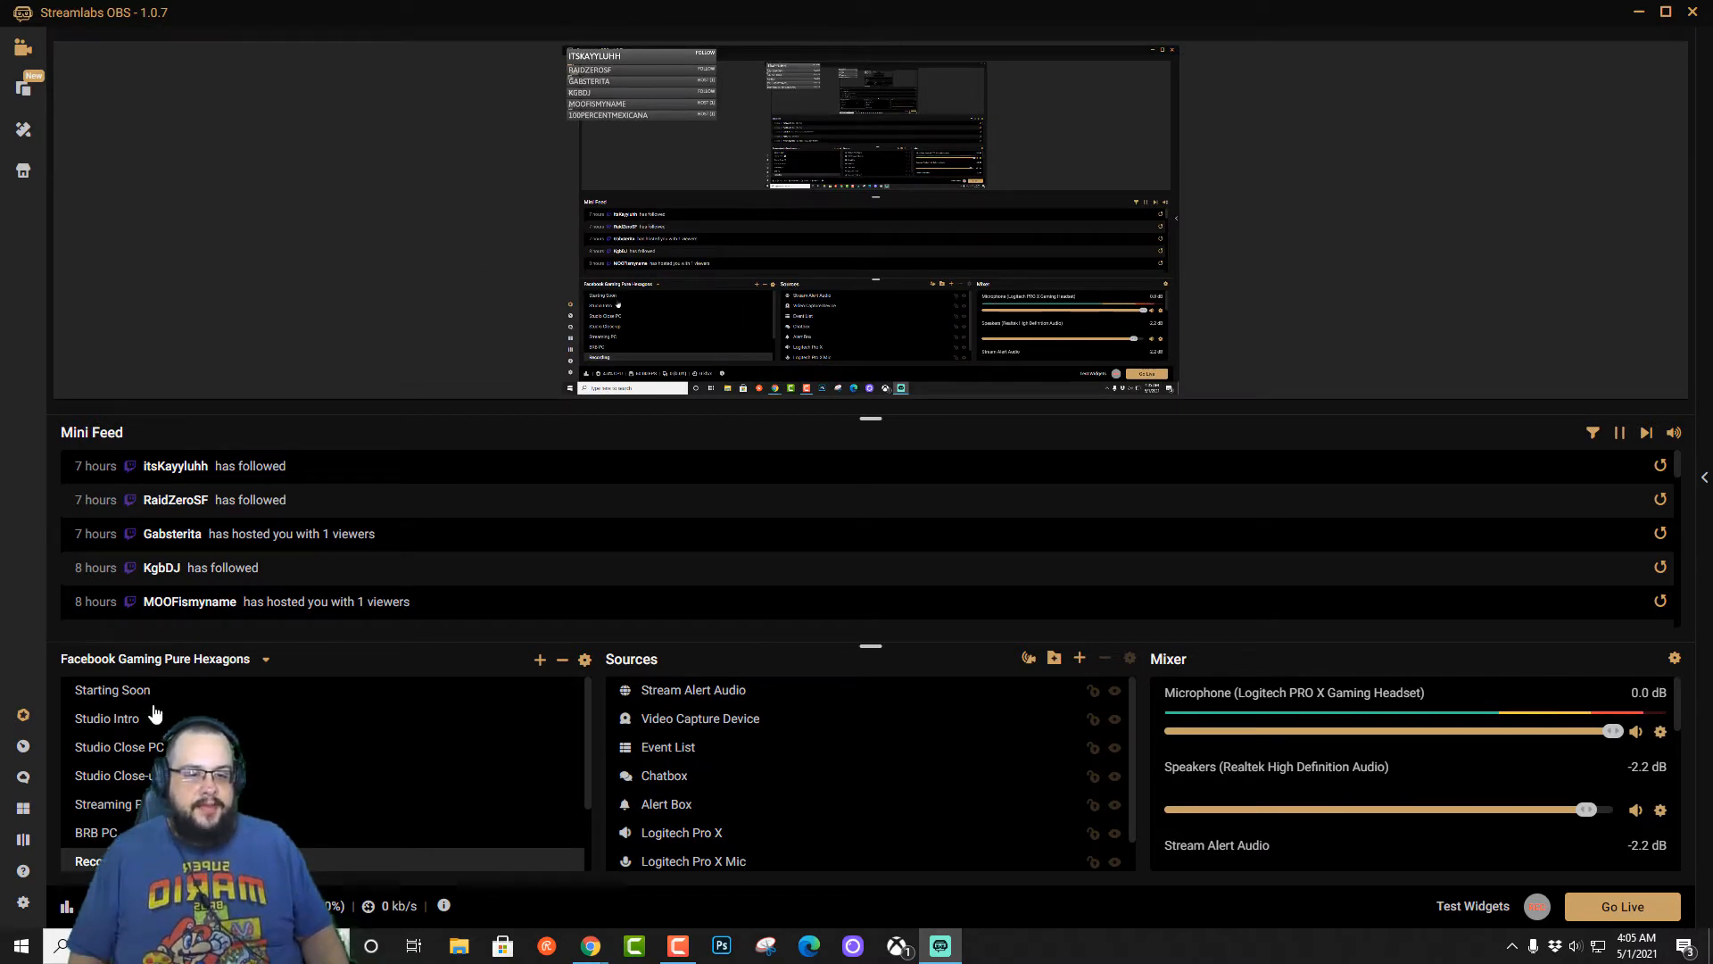
# Add a new scene to the current scene collection with a name beginning "Streaming Le"
pyautogui.scroll(-2, 153, 714)
pyautogui.scroll(2, 154, 714)
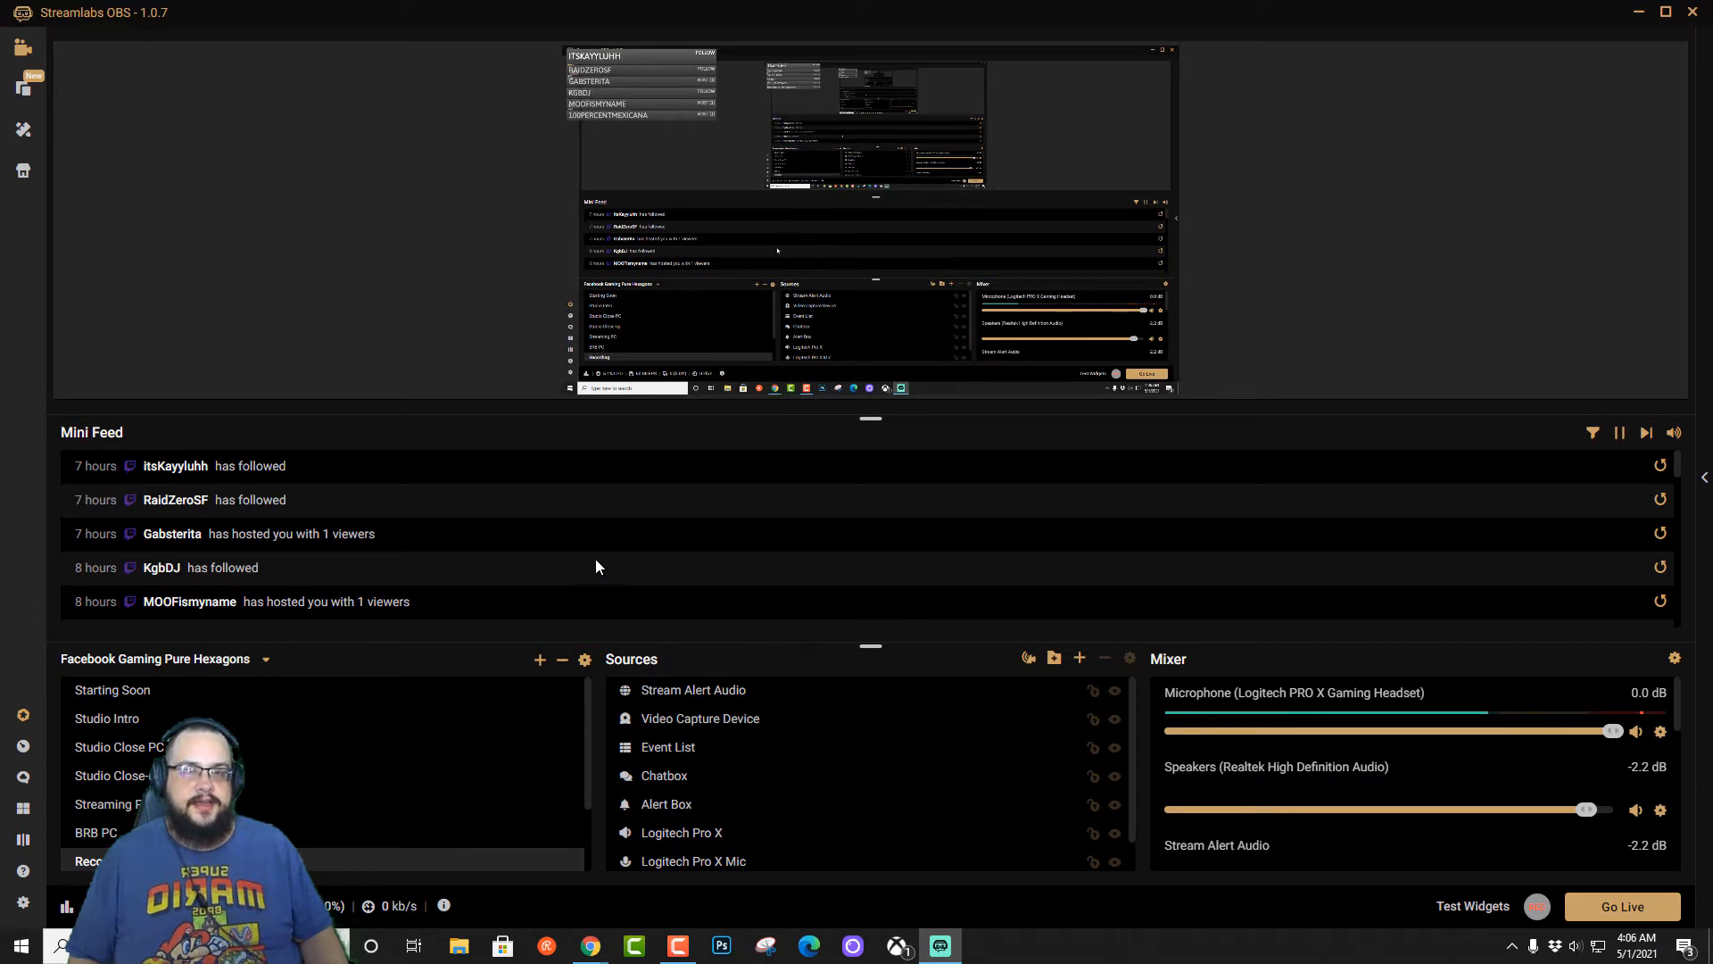
pyautogui.click(539, 659)
pyautogui.moveTo(784, 437); pyautogui.dragTo(523, 387)
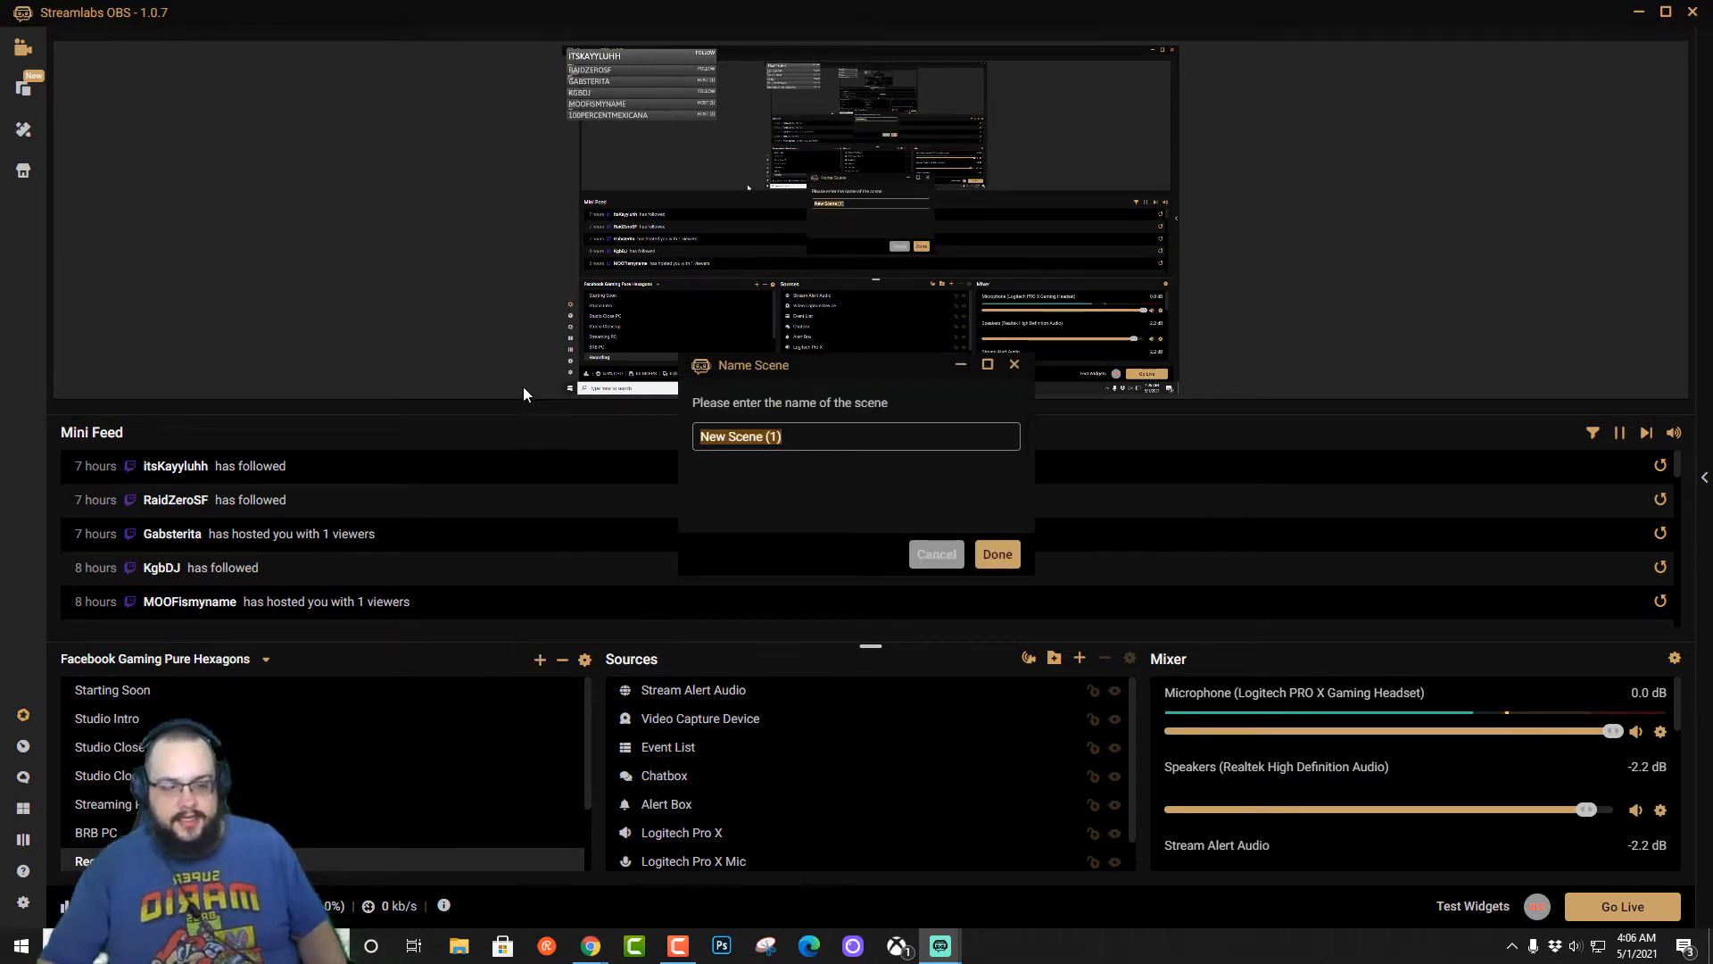
pyautogui.write('S')
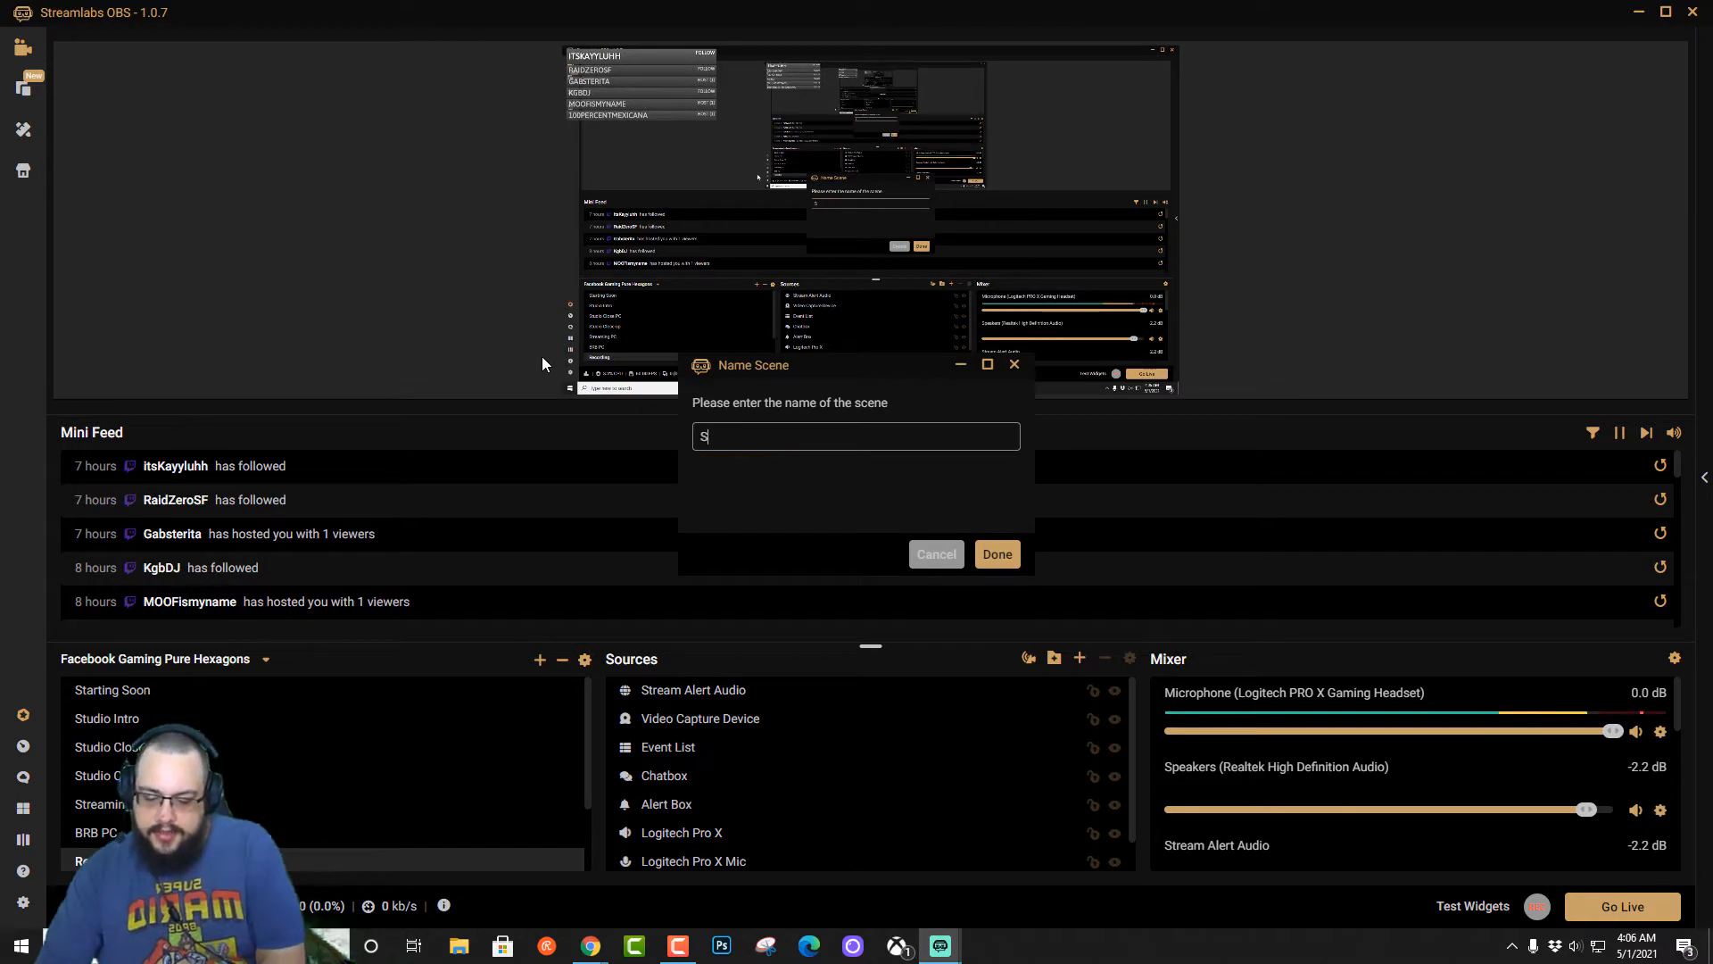
pyautogui.write('treaming Layout')
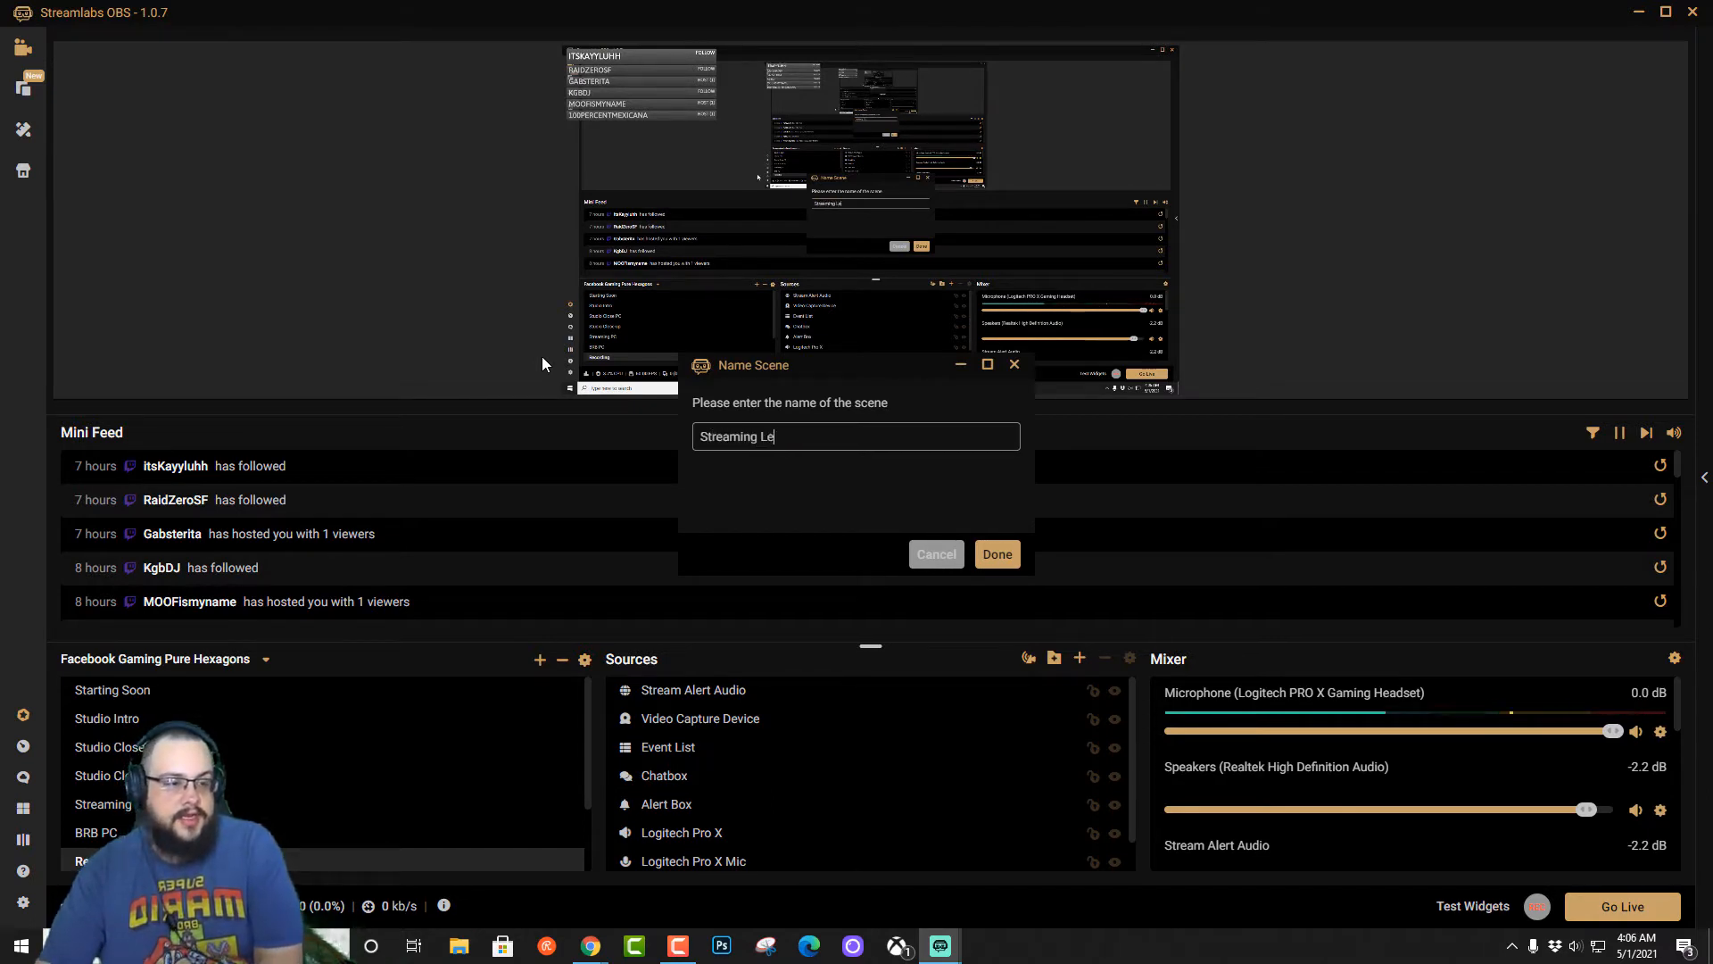
pyautogui.press('Return')
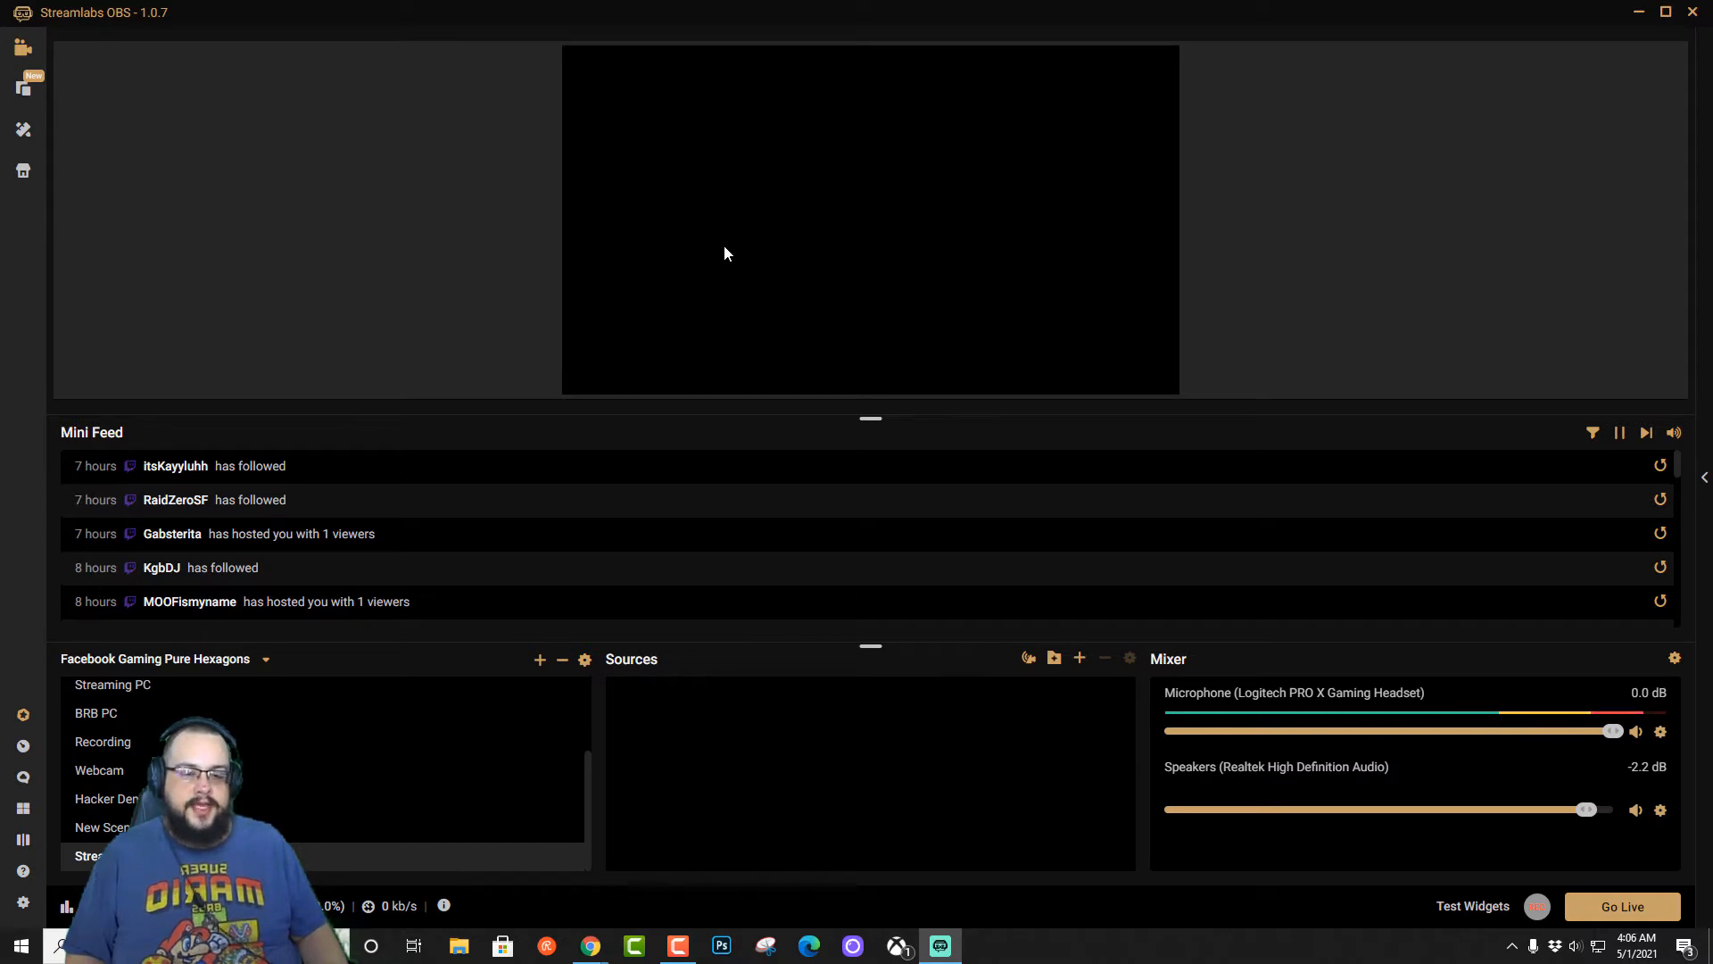
# Add a new Display Capture source named "Lesson Display" to the scene instead of reusing the existing one
pyautogui.click(1081, 661)
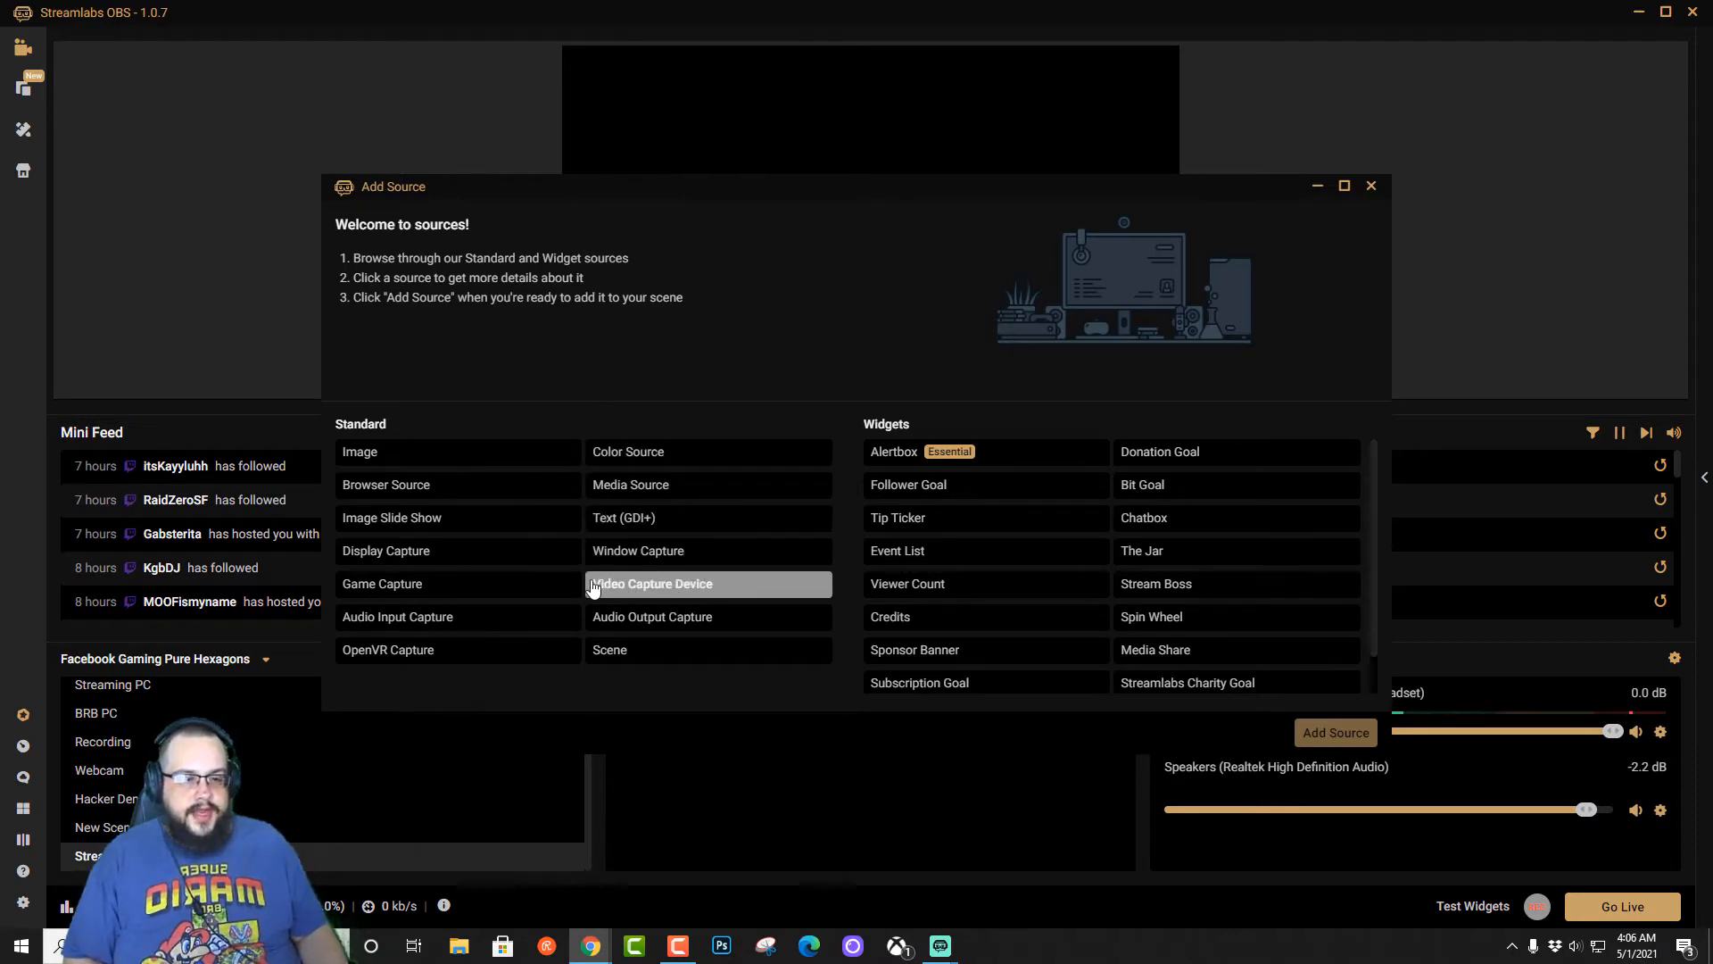
pyautogui.click(468, 558)
pyautogui.click(1318, 730)
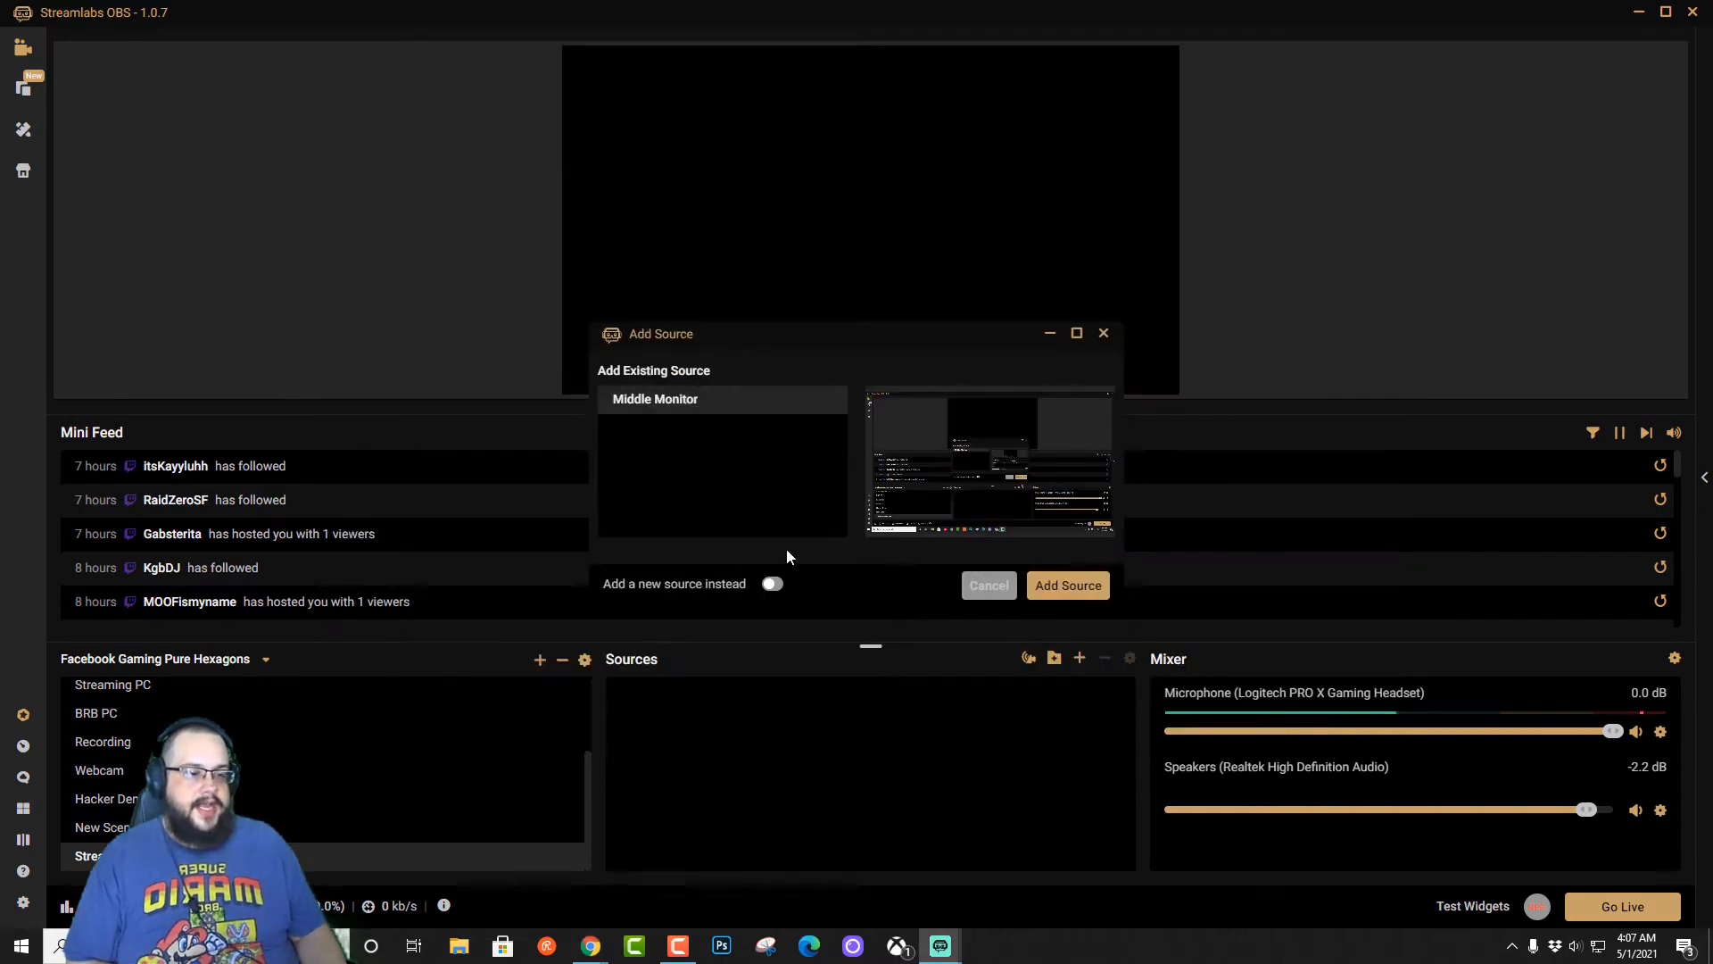
pyautogui.click(773, 584)
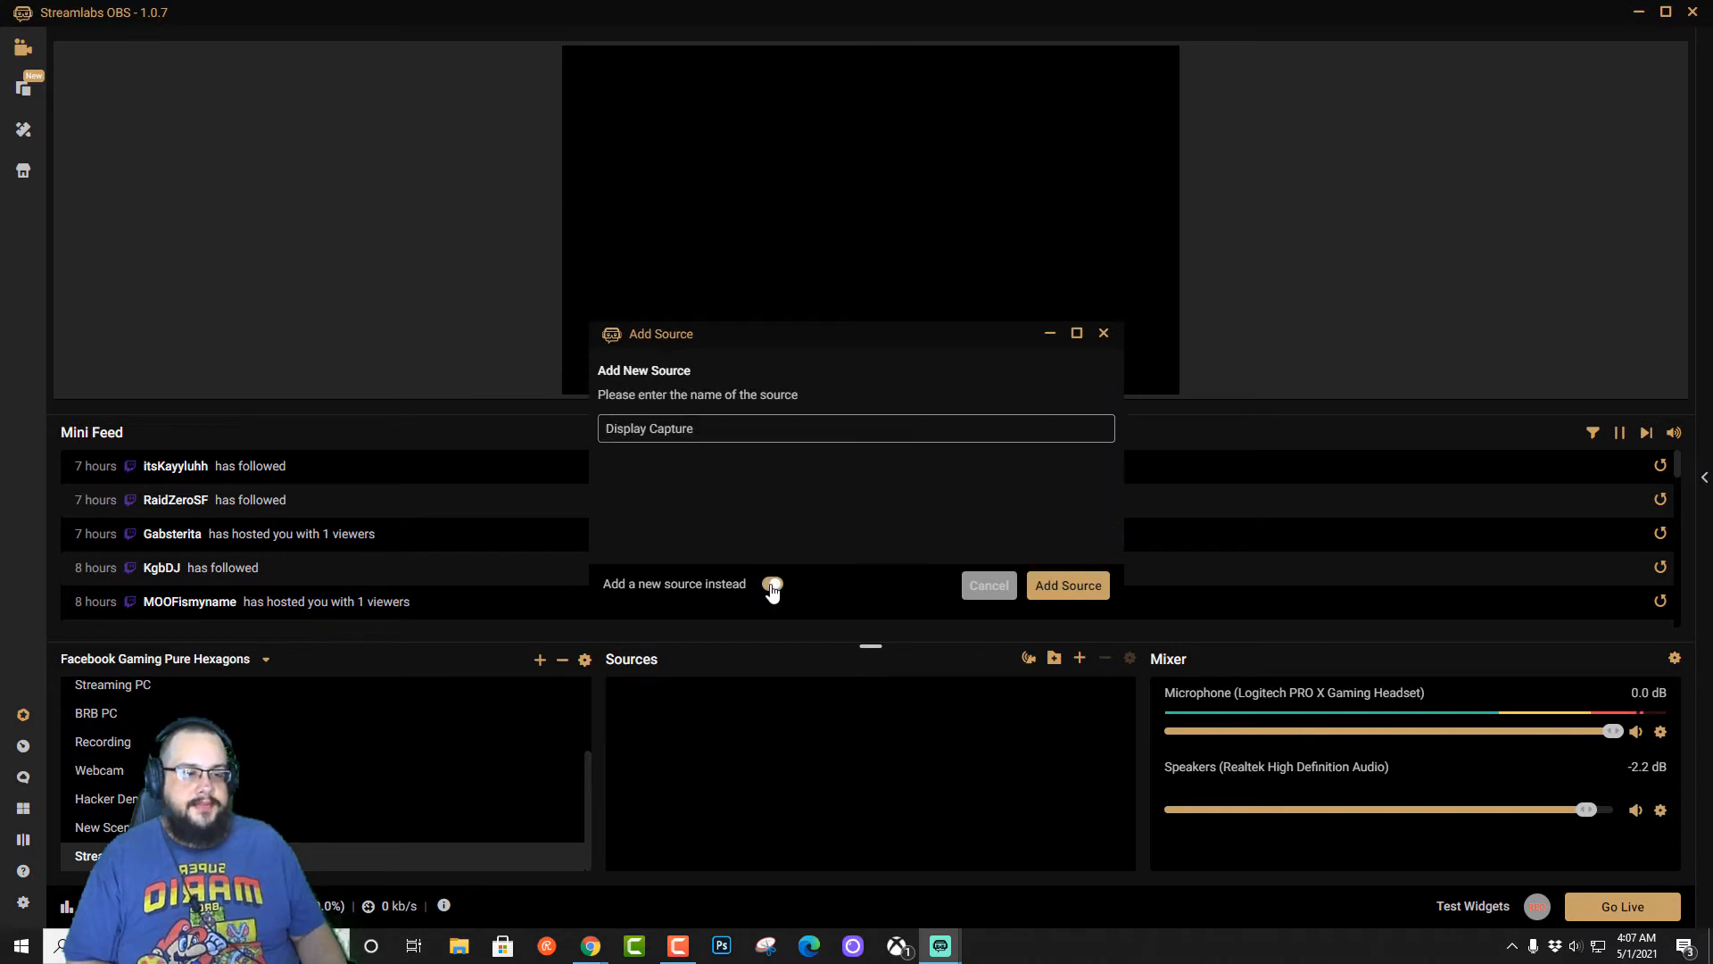
pyautogui.moveTo(705, 429); pyautogui.dragTo(572, 373)
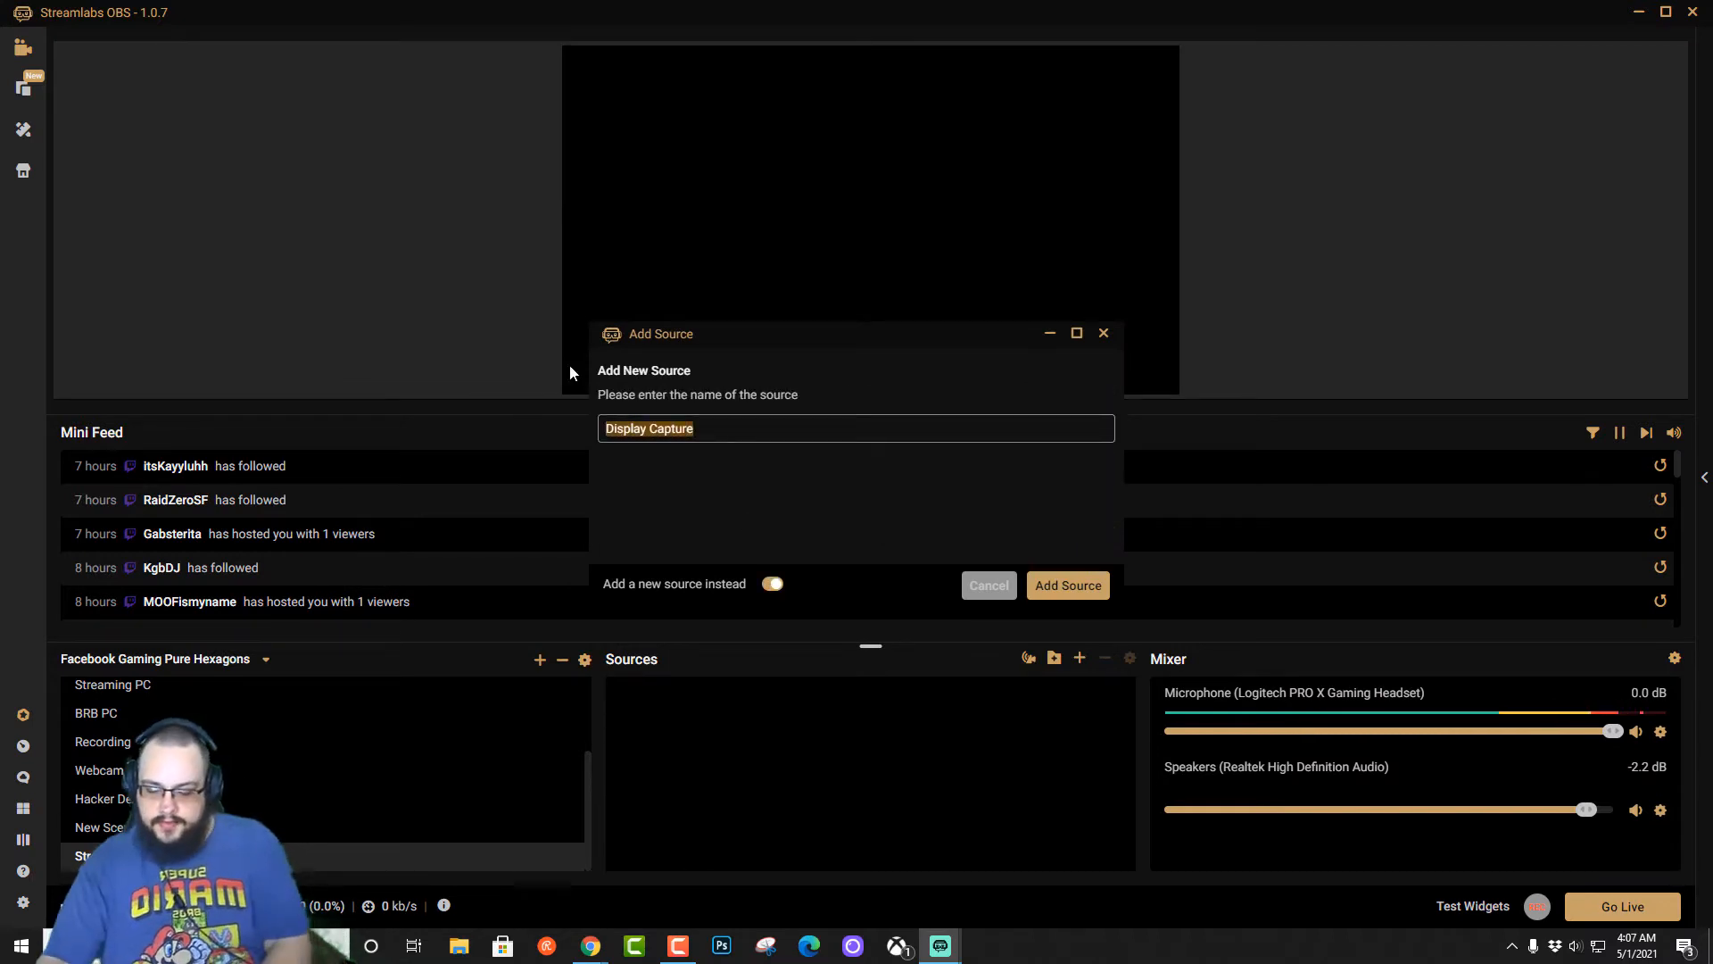
pyautogui.write('Lesson Display')
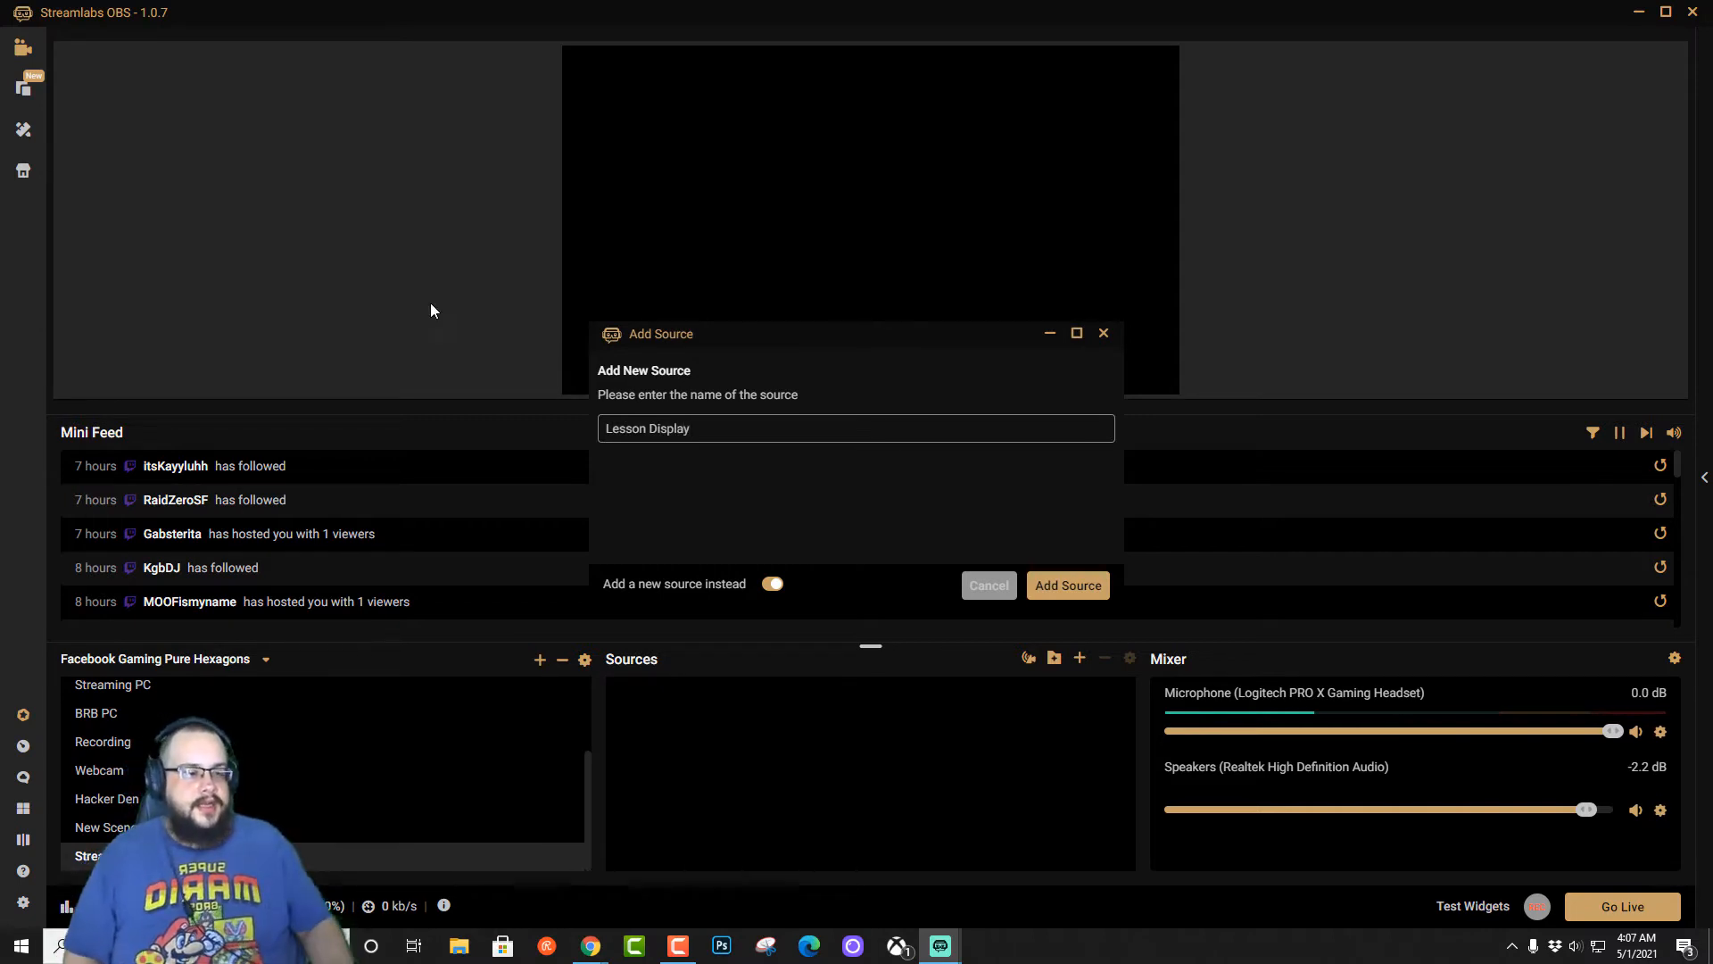
pyautogui.click(1062, 592)
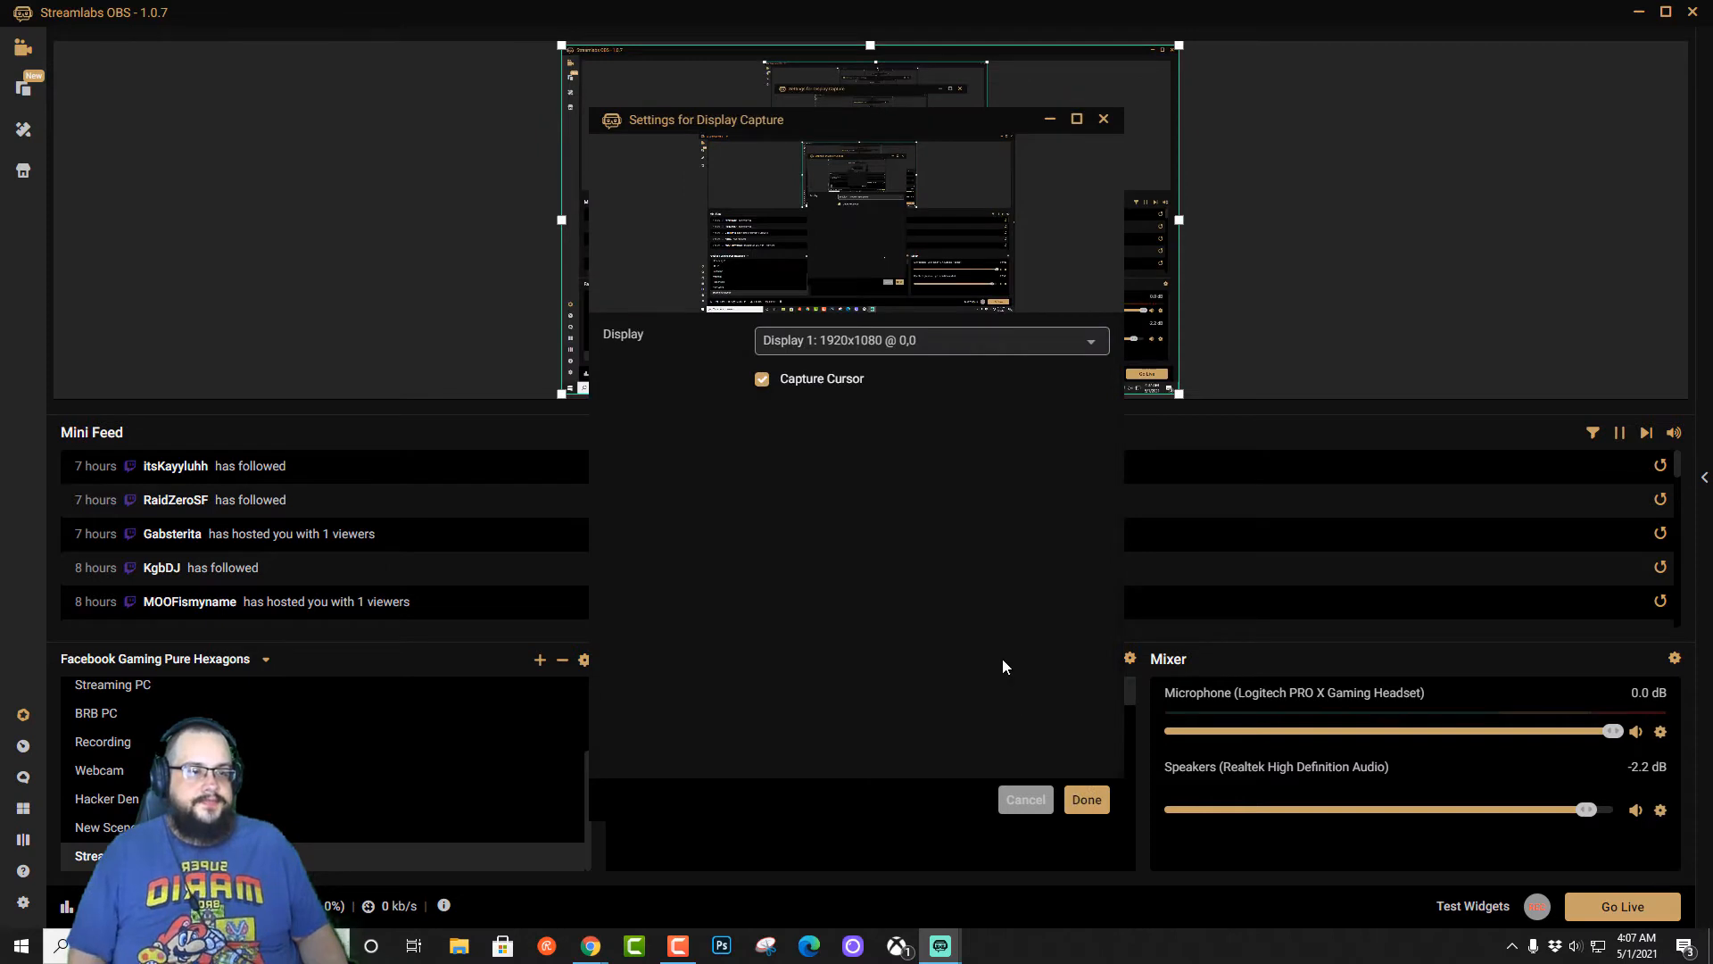
# Try Display 2 and then Display 1 as the captured display for the Lesson Display source
pyautogui.moveTo(783, 119); pyautogui.dragTo(747, 126)
pyautogui.click(905, 351)
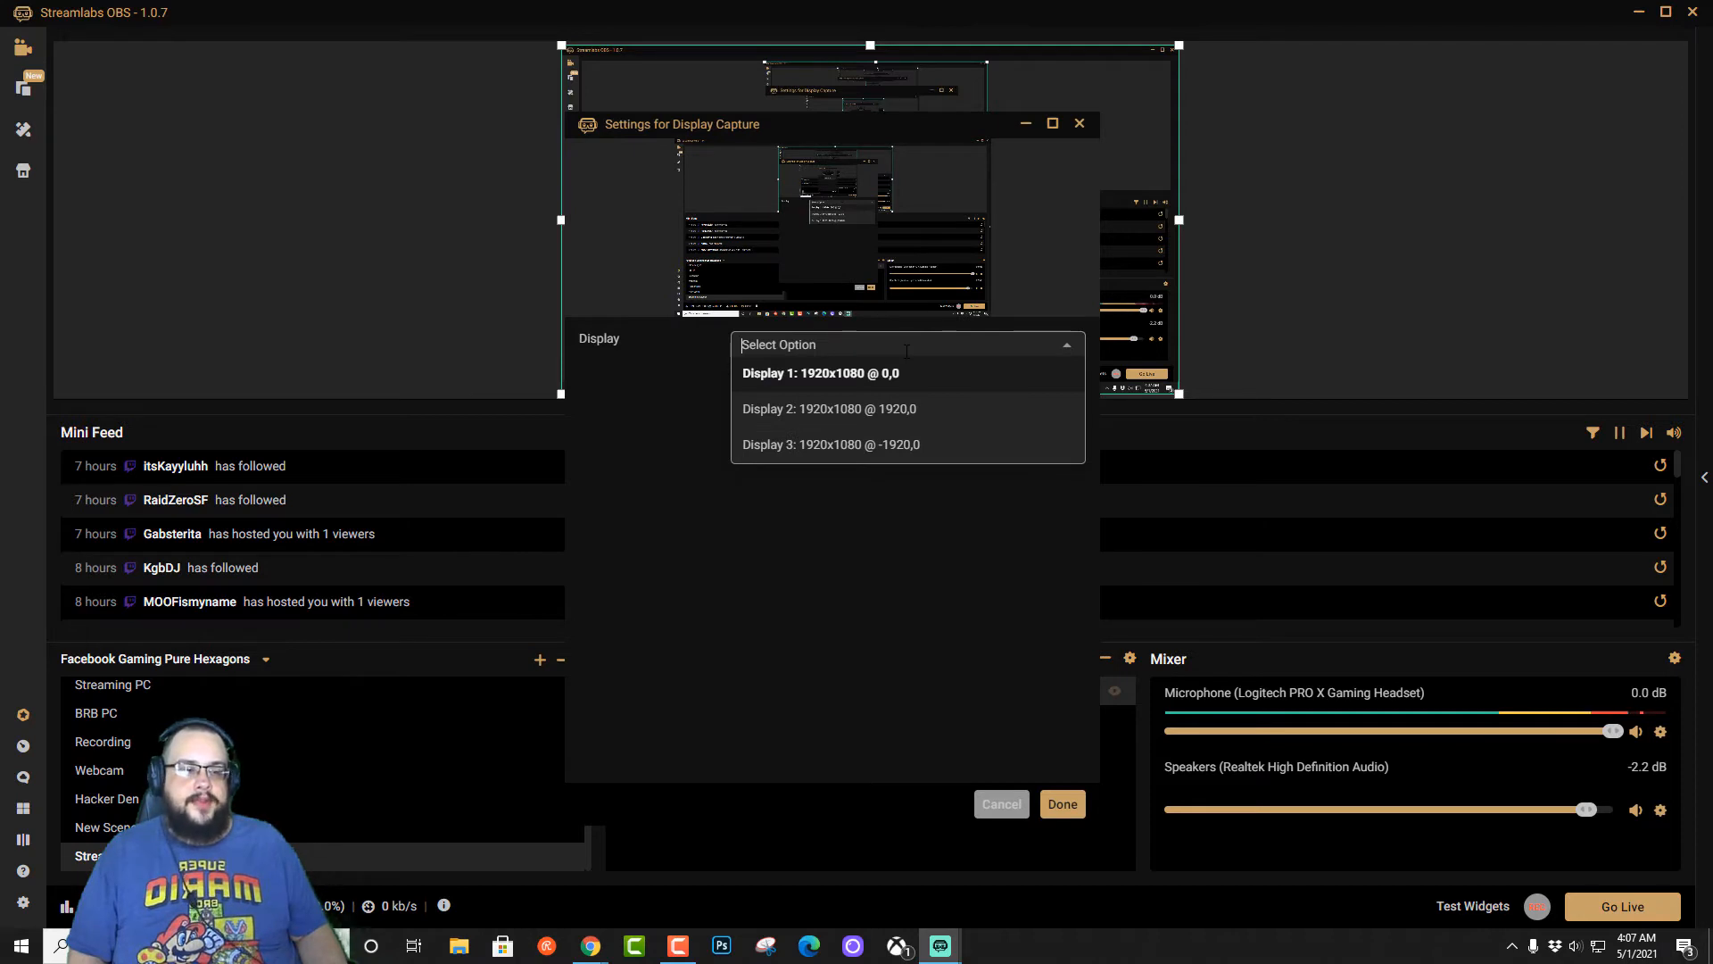
pyautogui.click(908, 413)
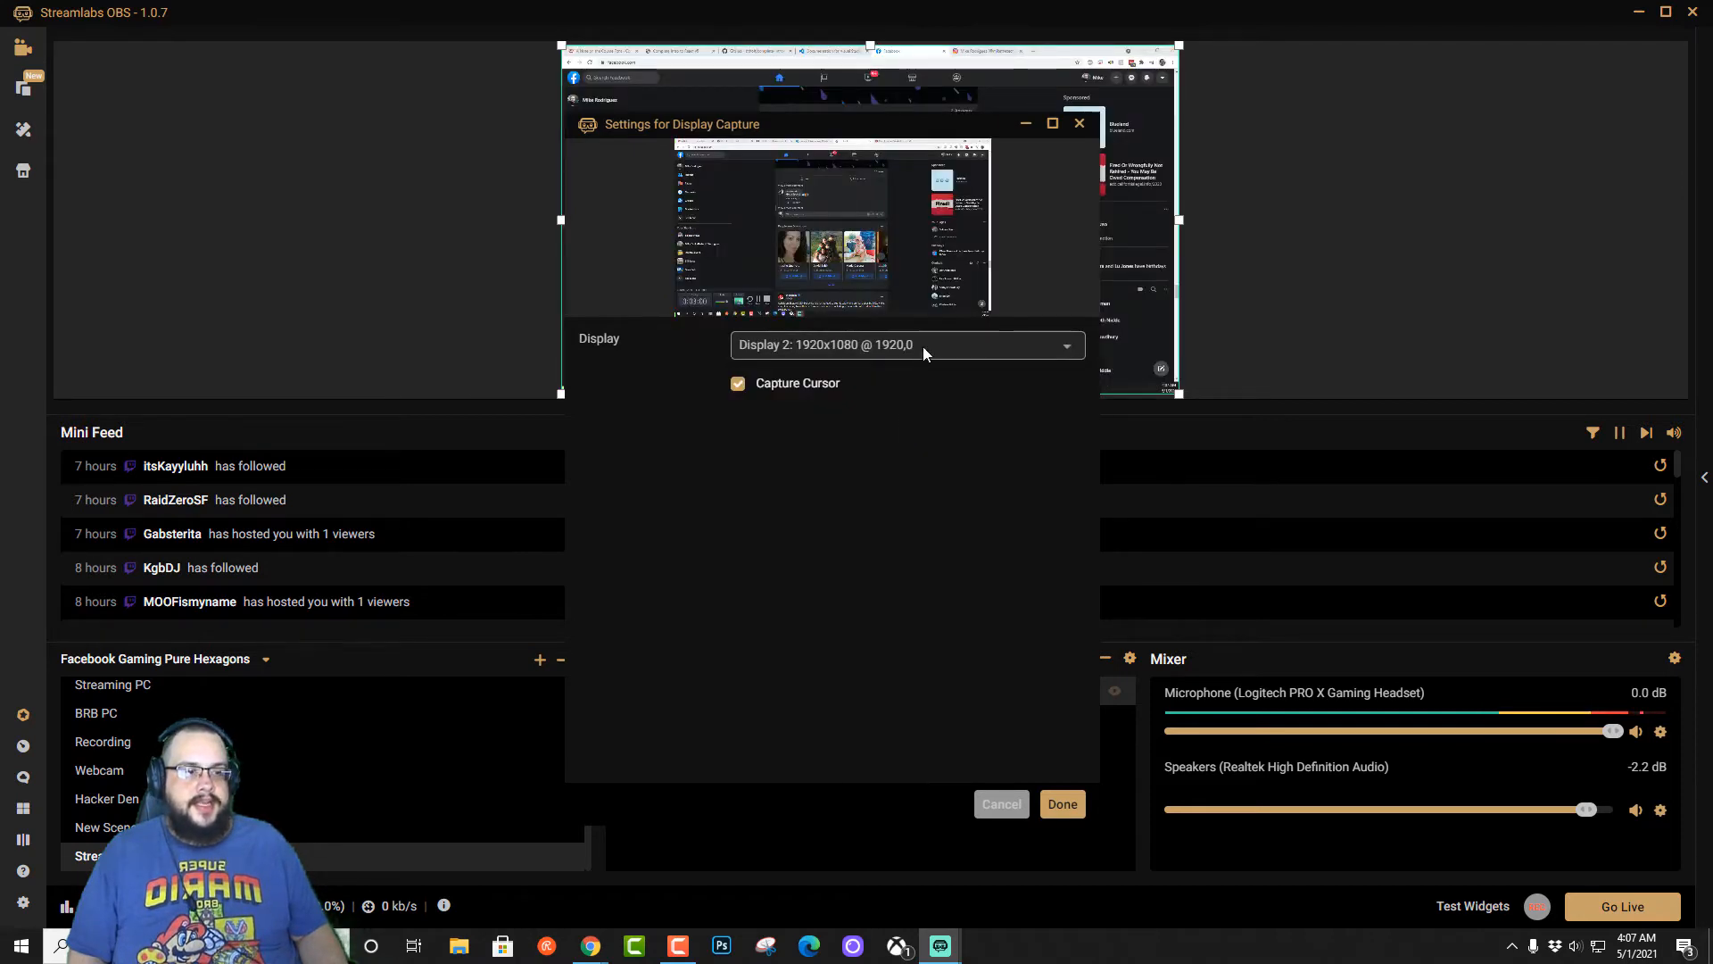
pyautogui.click(923, 351)
pyautogui.click(917, 382)
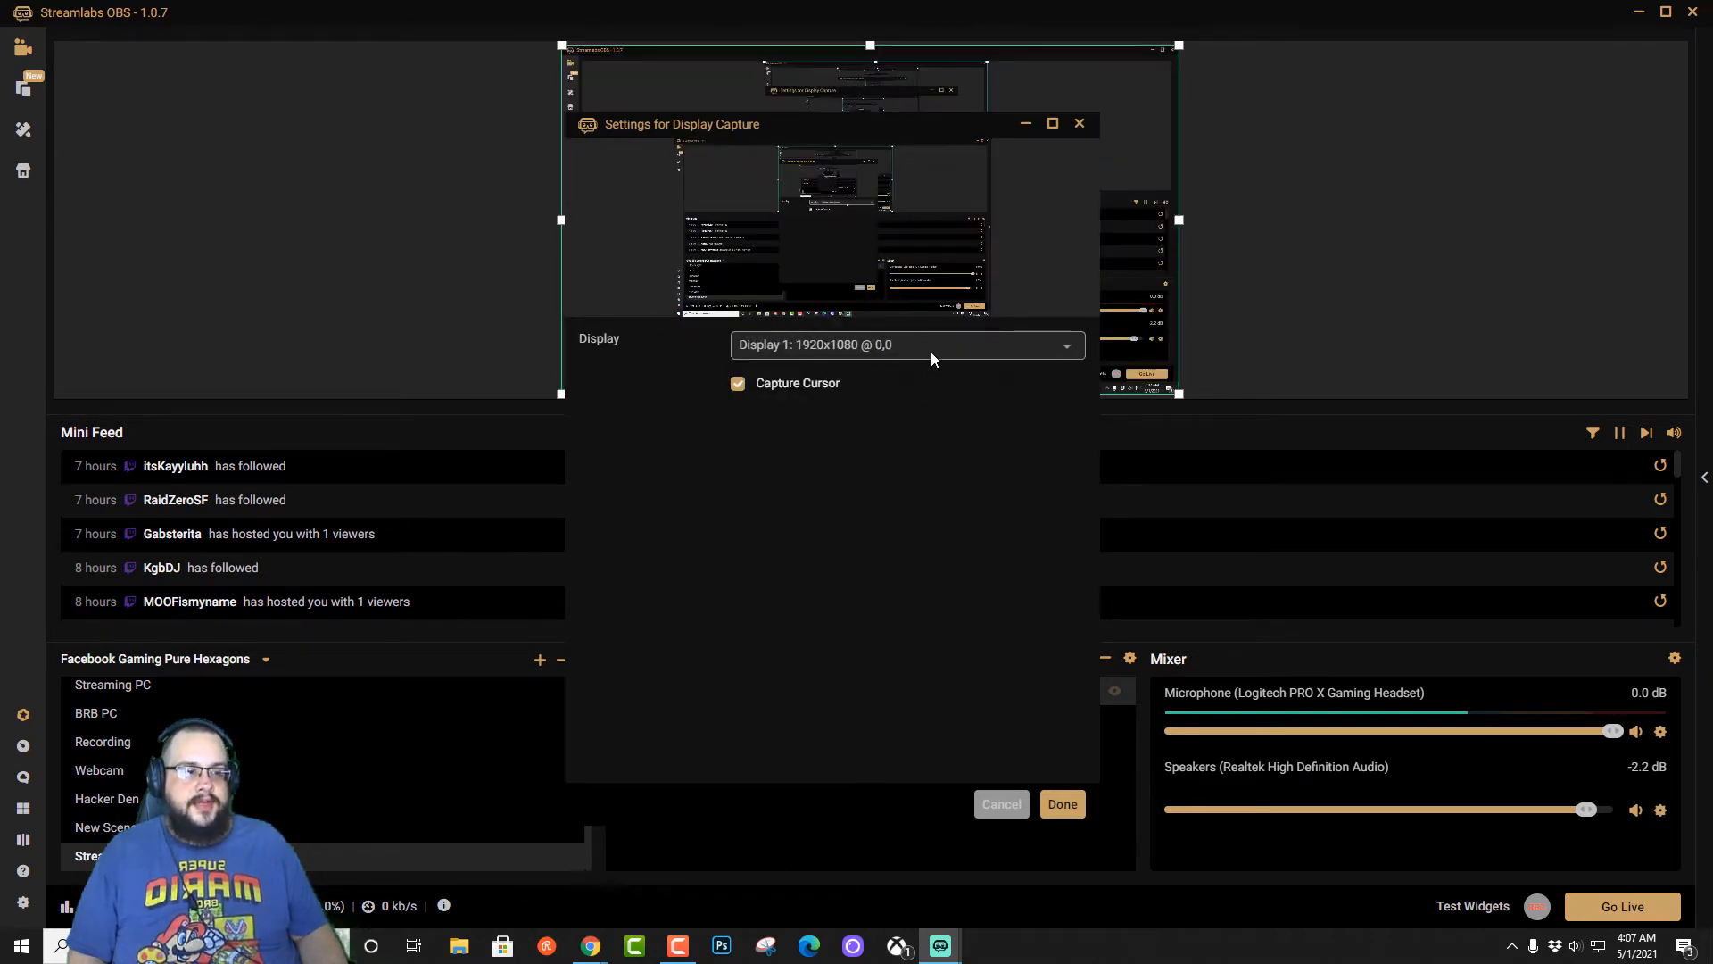
# Set the captured display to Display 3: 1920x1080 @ -1920,0, finish the source settings and deselect the source
pyautogui.click(930, 352)
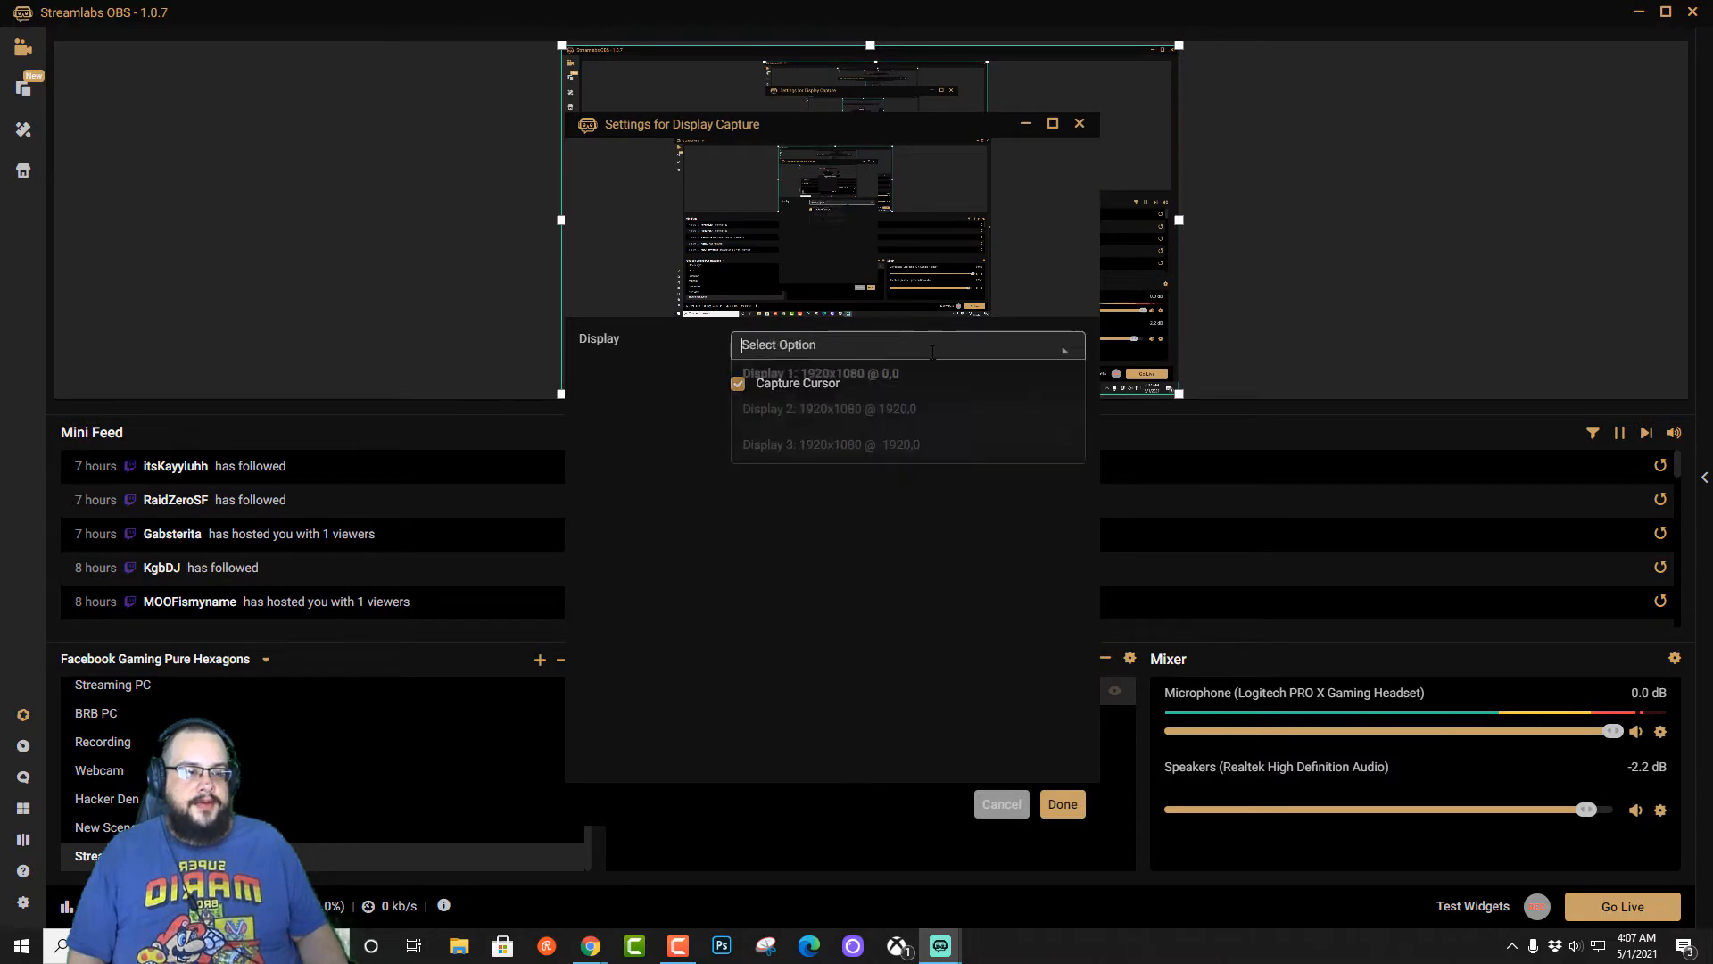
pyautogui.click(899, 455)
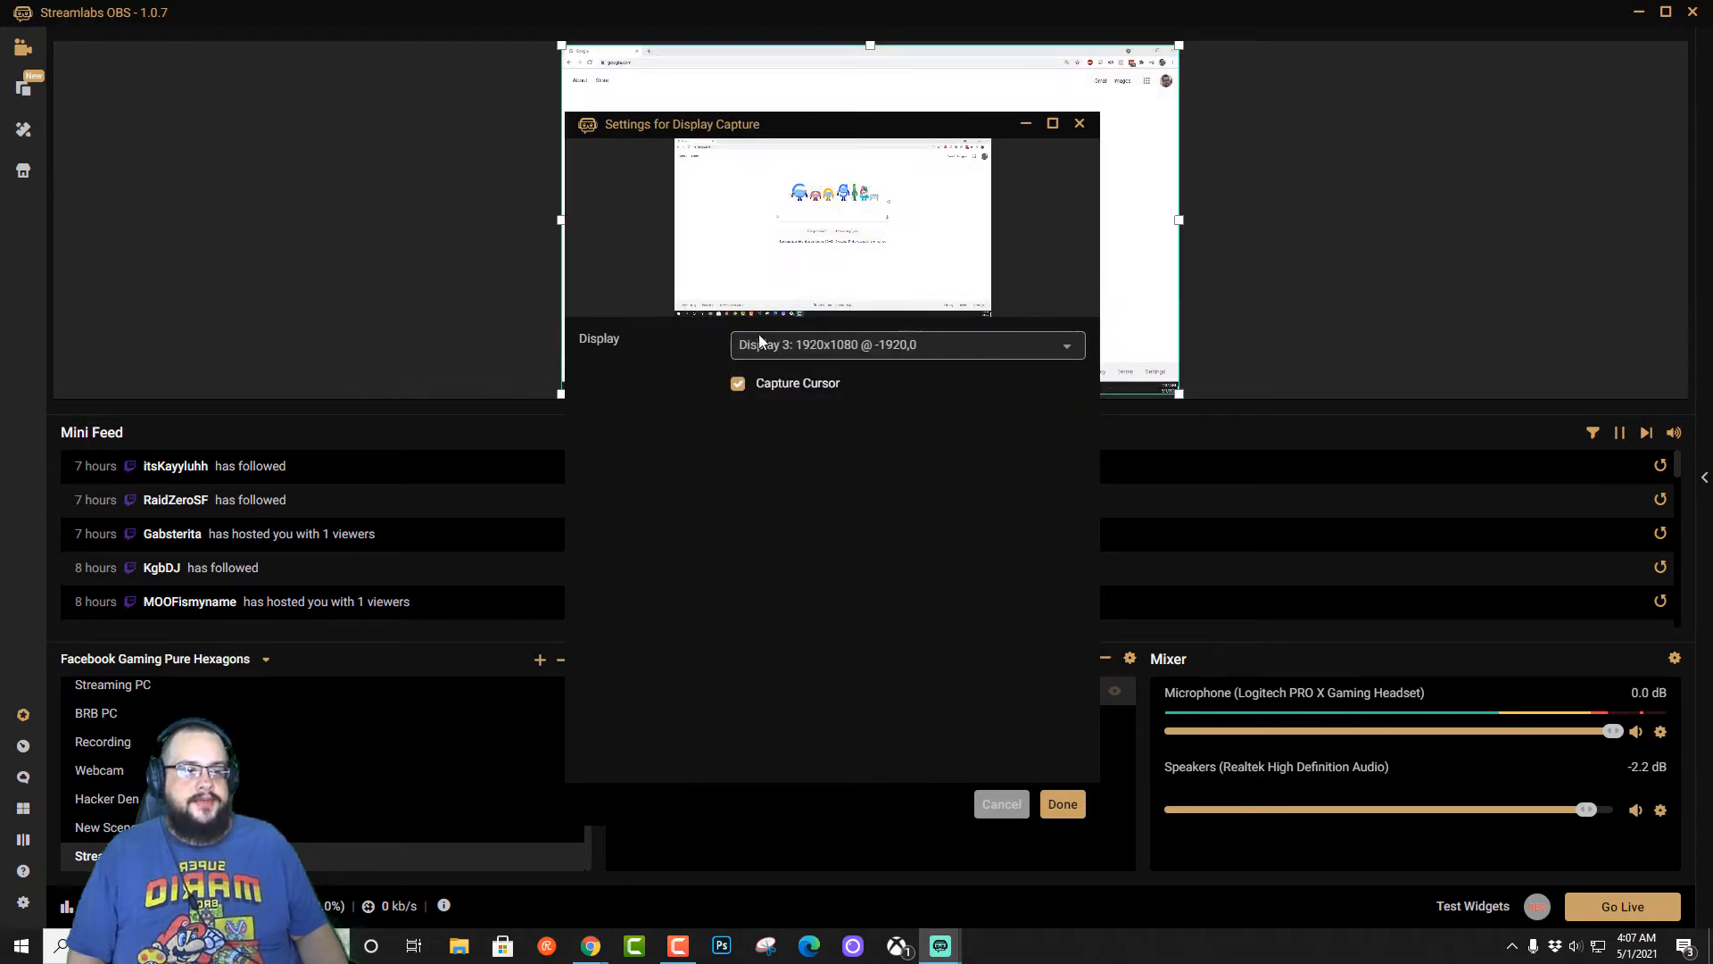
pyautogui.click(1063, 804)
pyautogui.click(1406, 255)
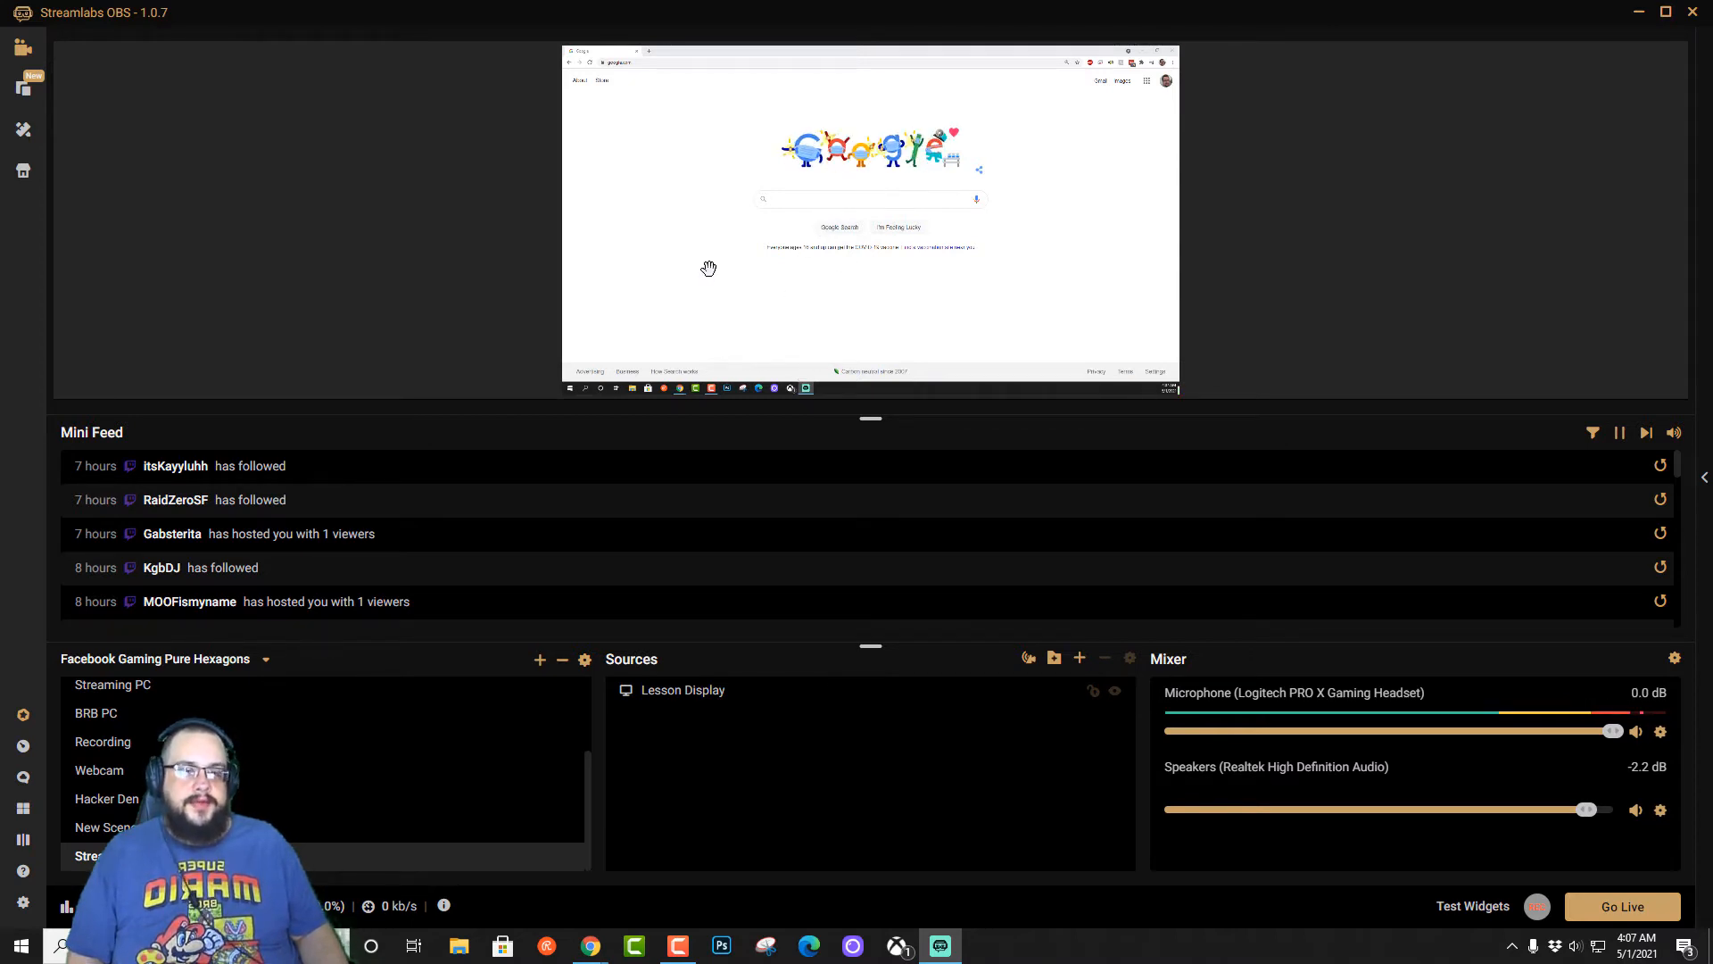
# Open the program's Stream settings to view the streaming service and stream key options
pyautogui.click(24, 902)
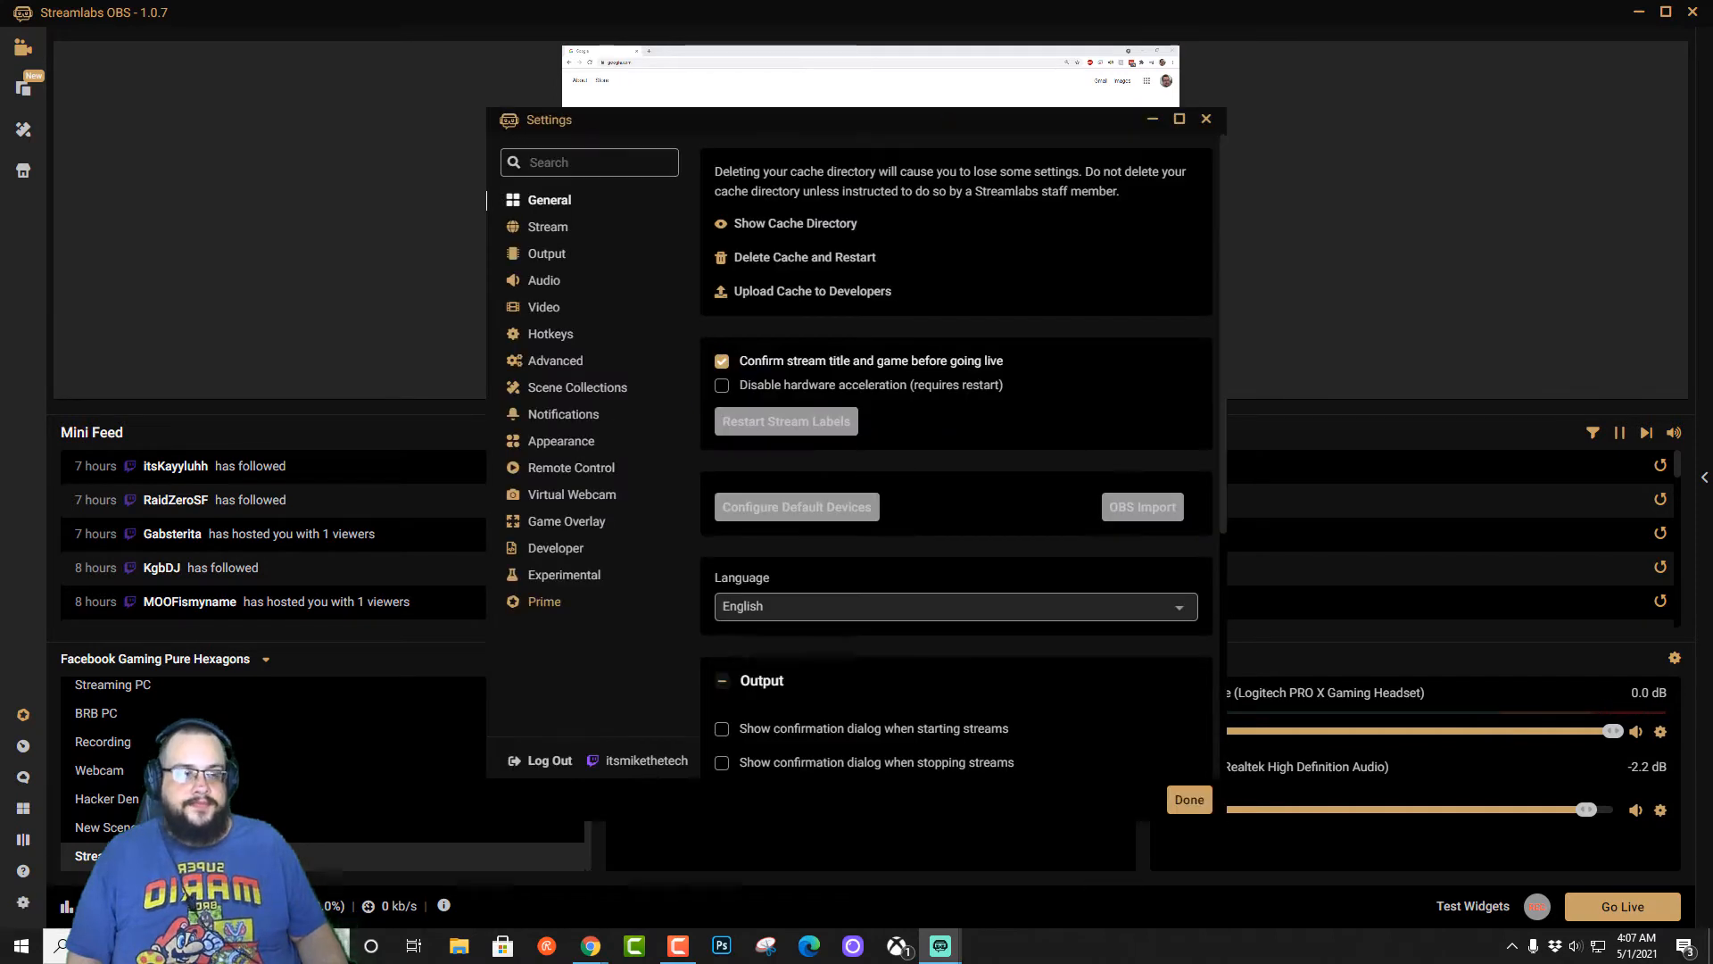
pyautogui.click(555, 233)
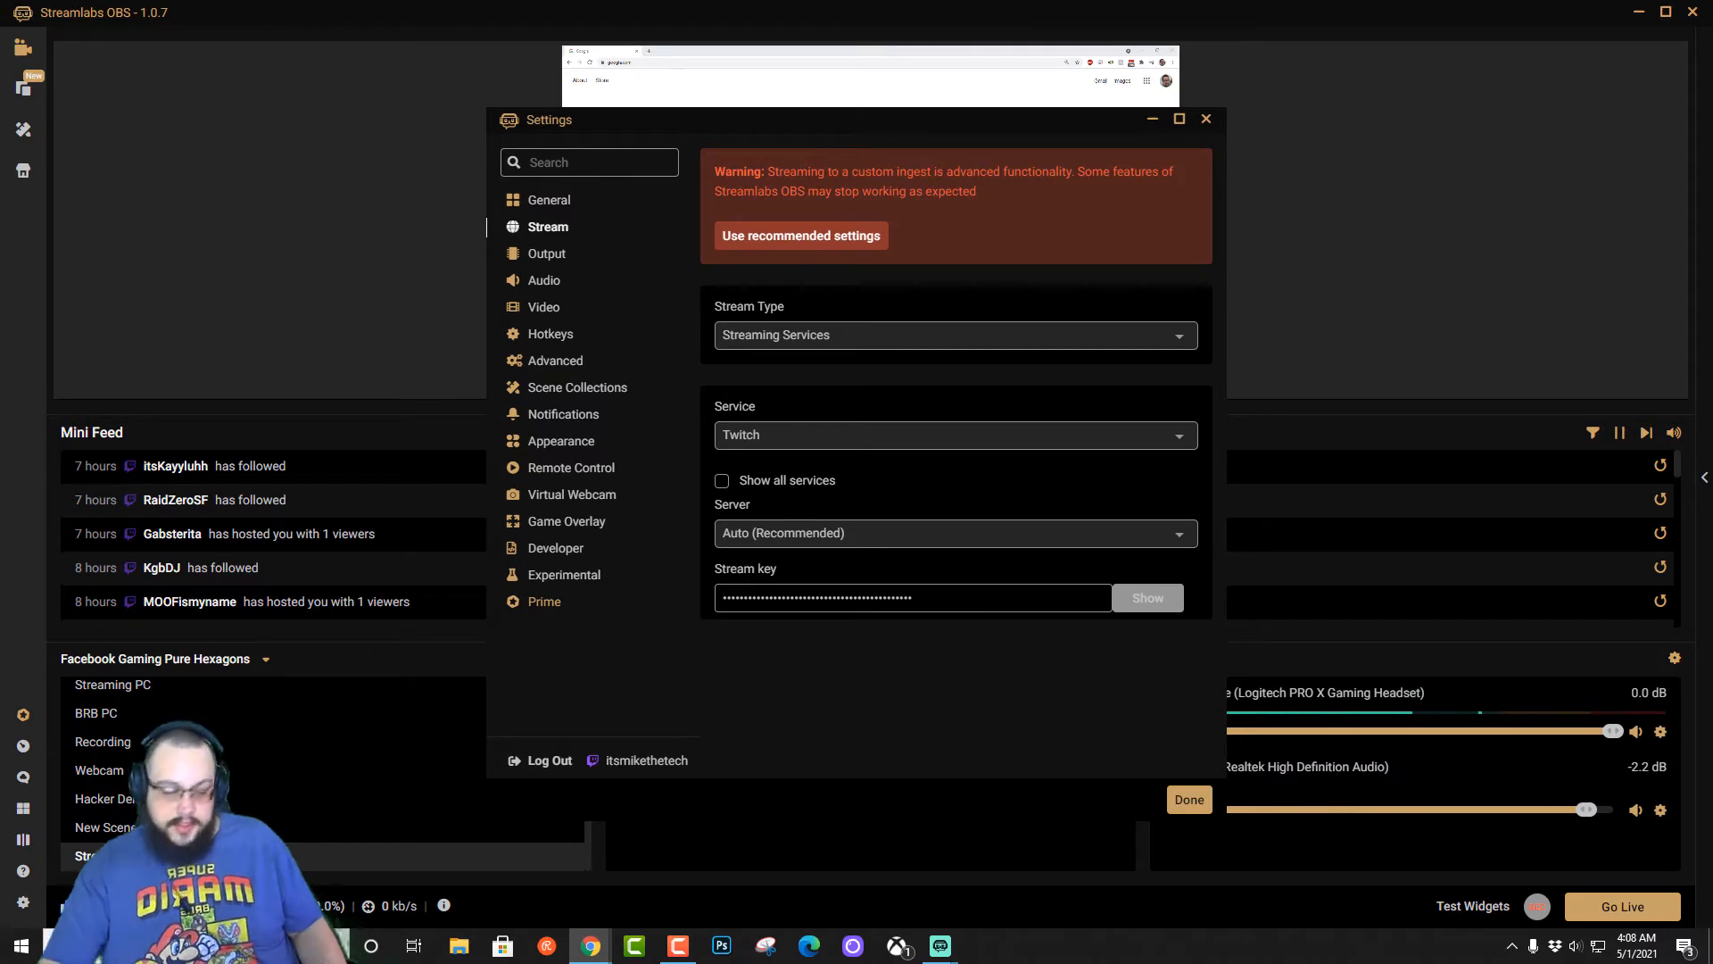
# Switch to Twitch and find the primary stream key in the Creator Dashboard's Stream settings
pyautogui.hotkey('alt', 'Tab')
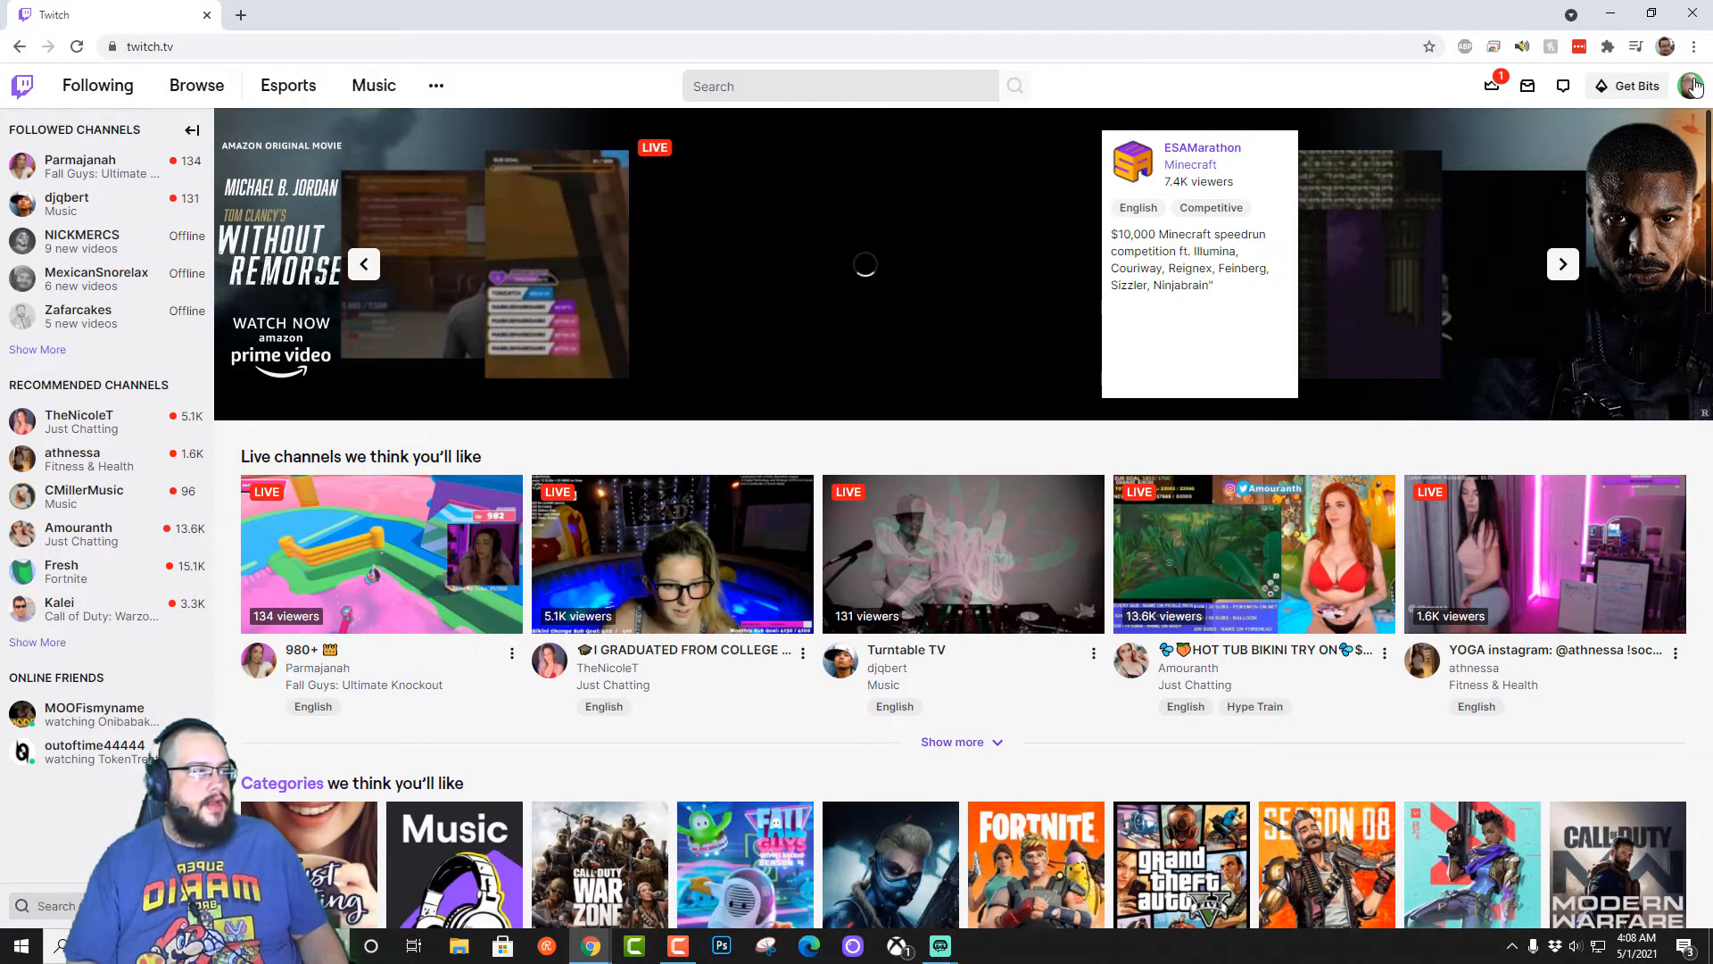
pyautogui.click(1691, 85)
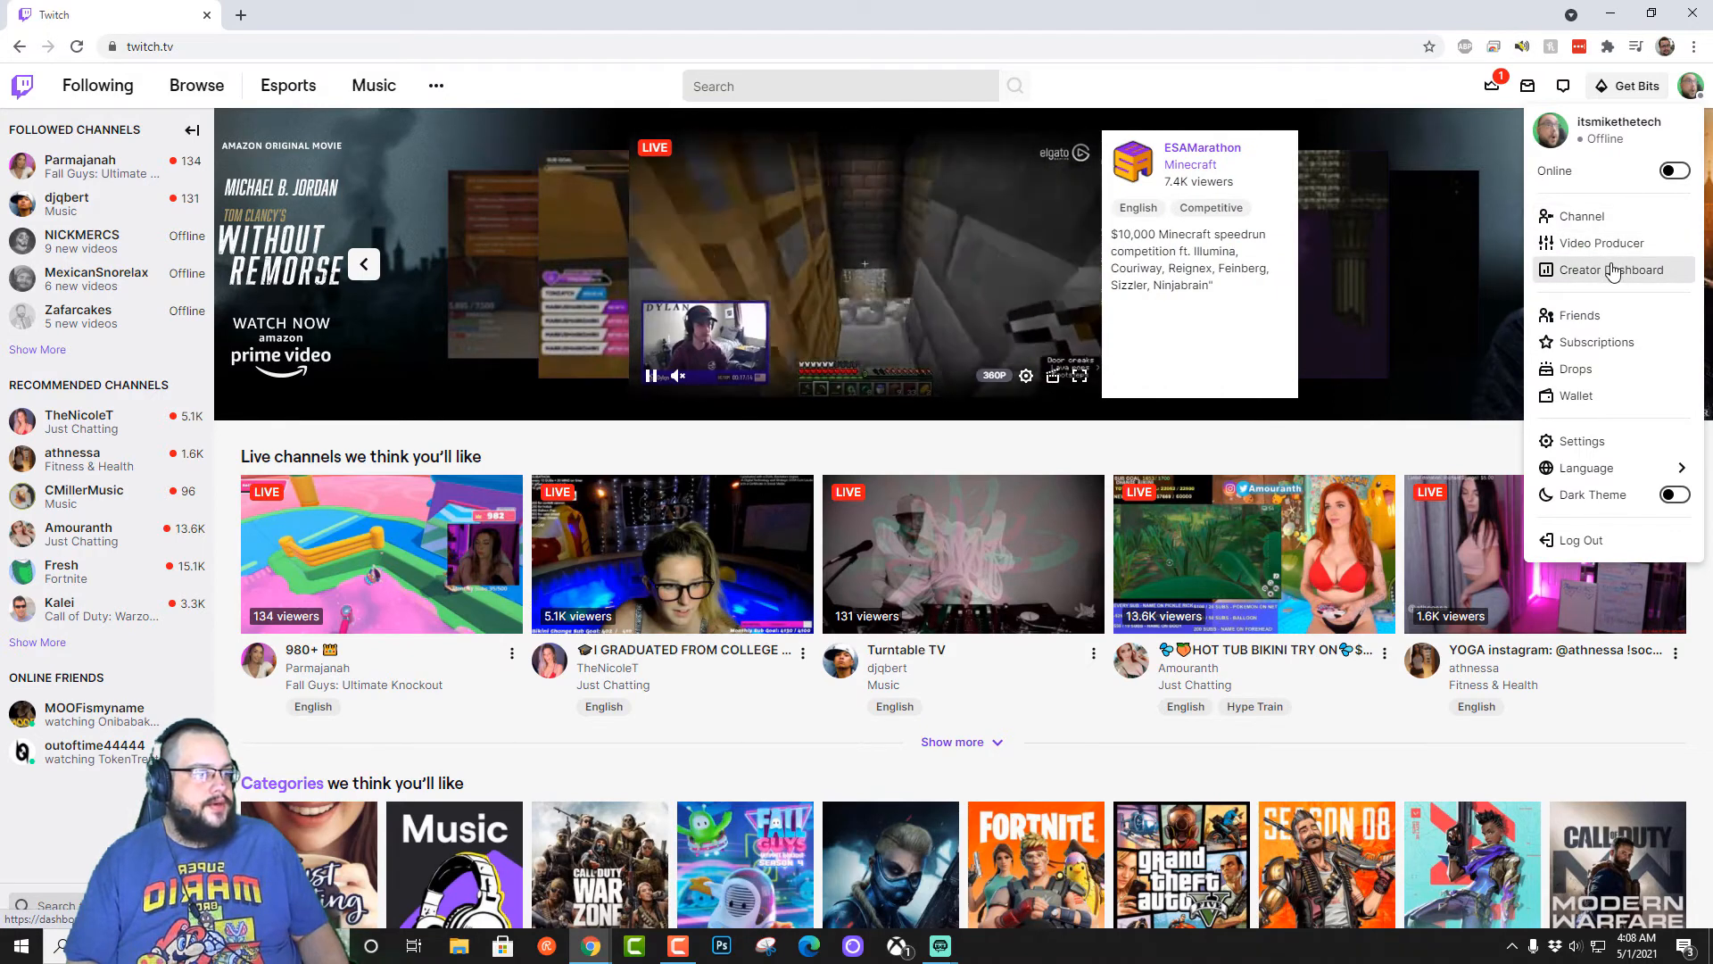
pyautogui.click(1613, 270)
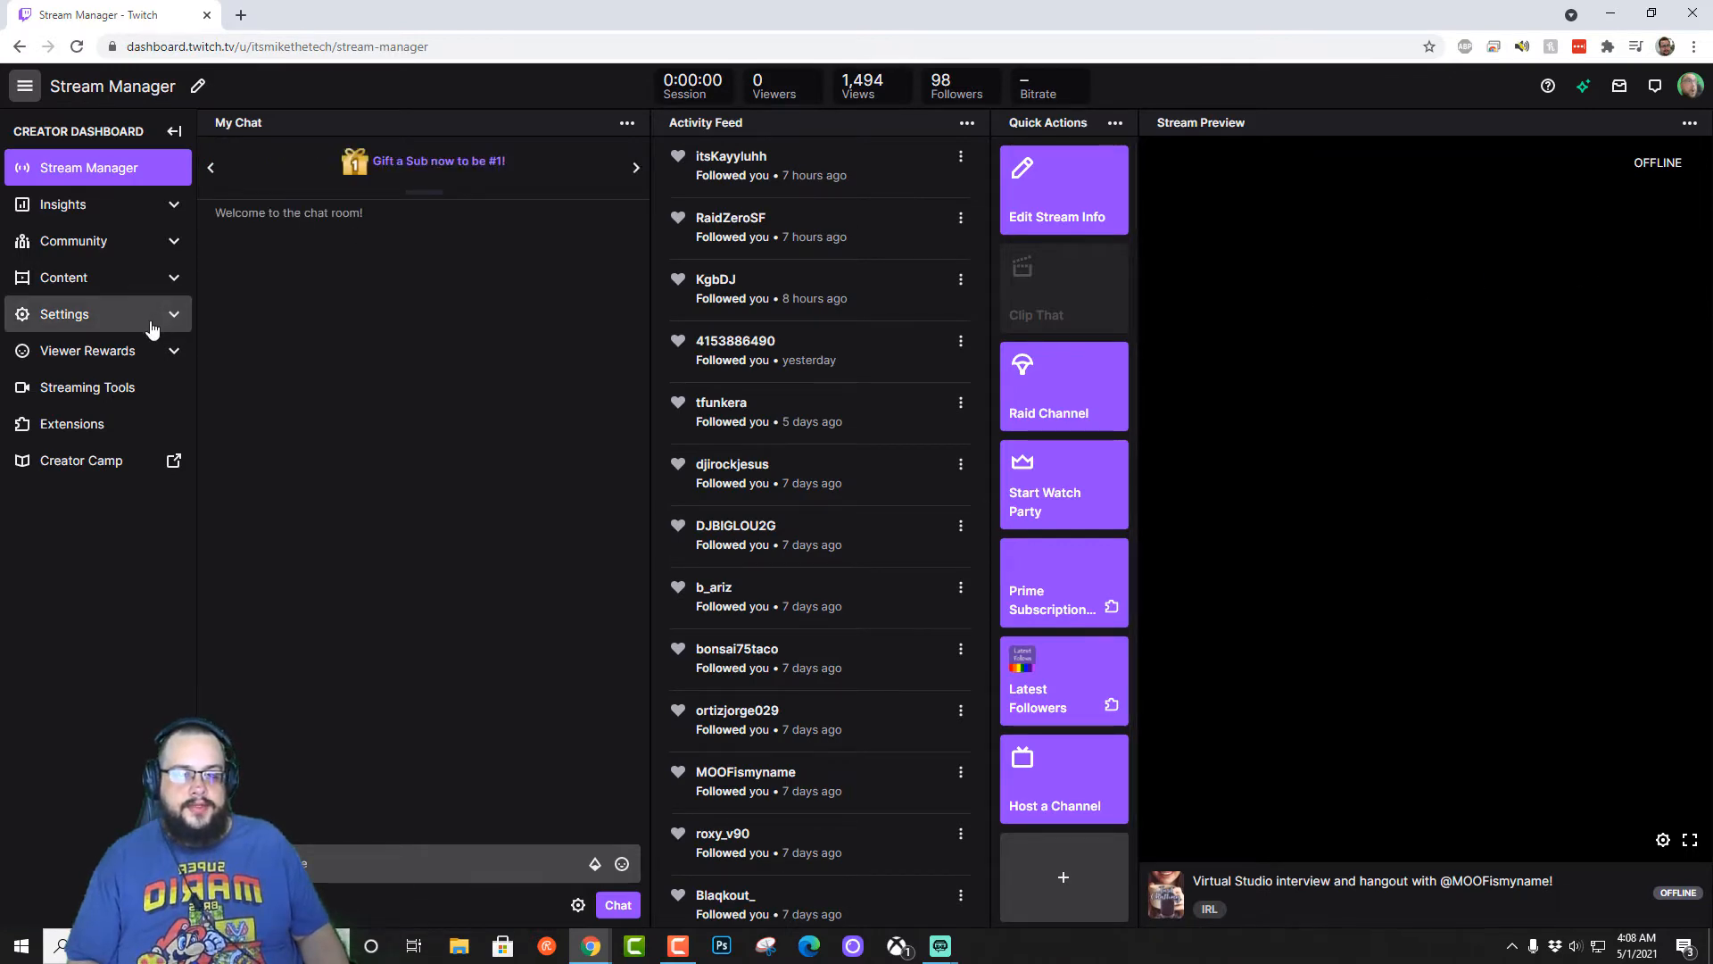
pyautogui.click(130, 387)
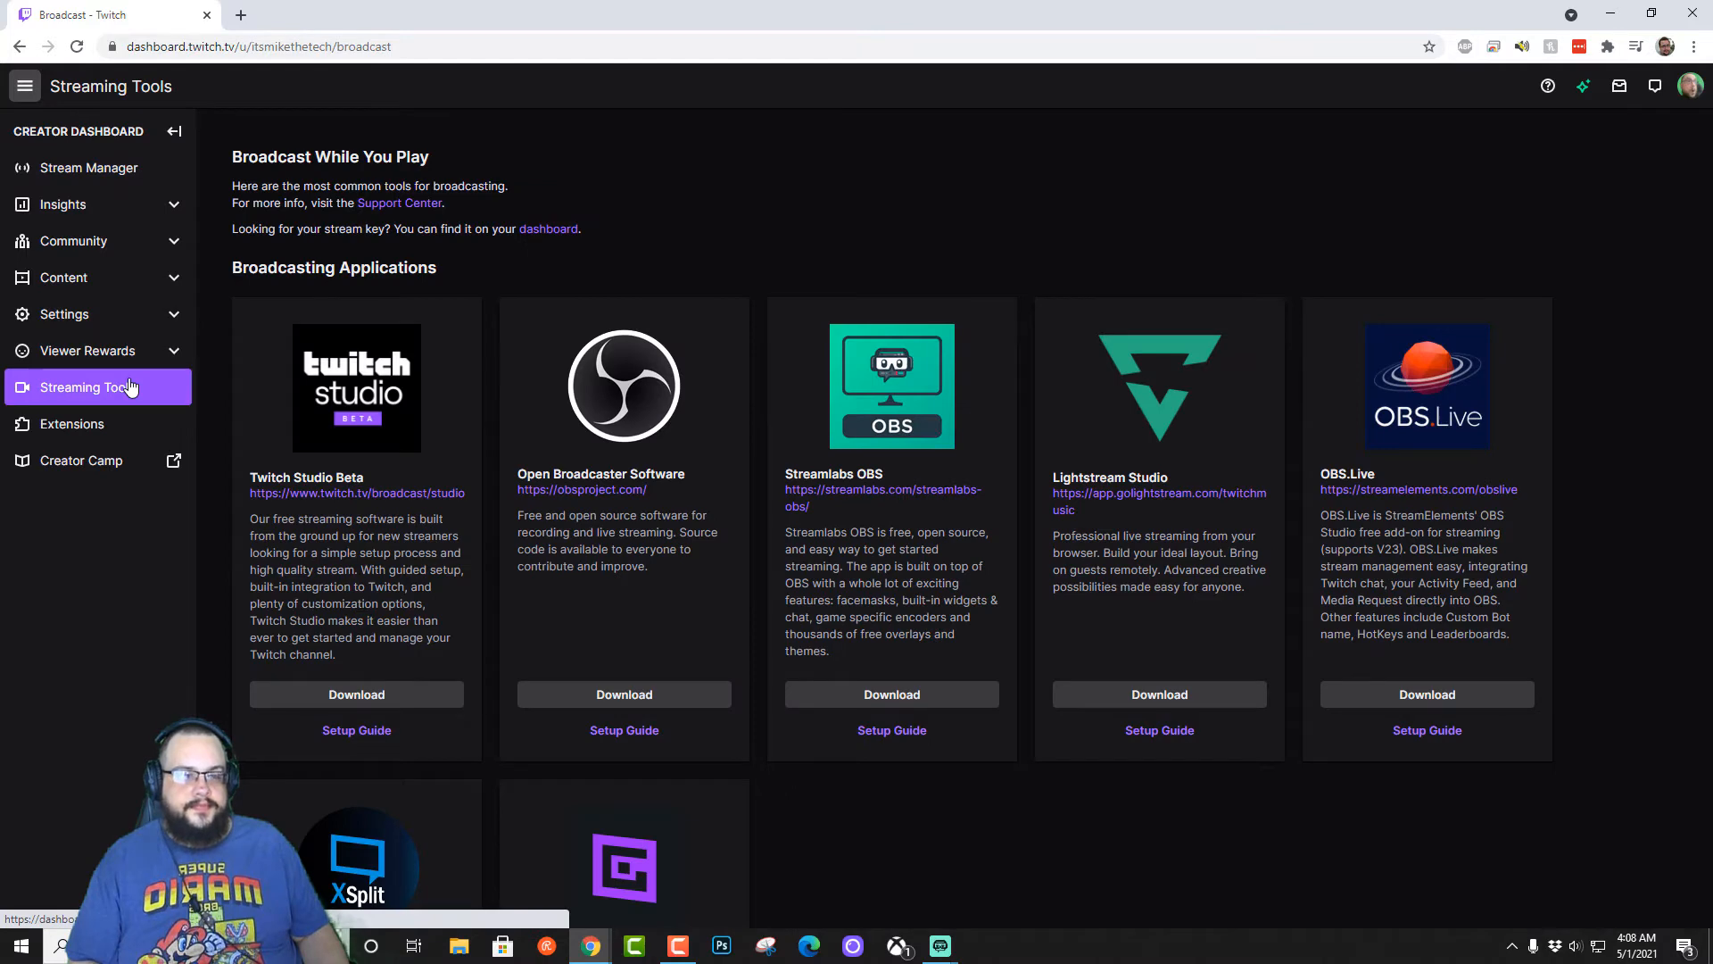
pyautogui.click(98, 425)
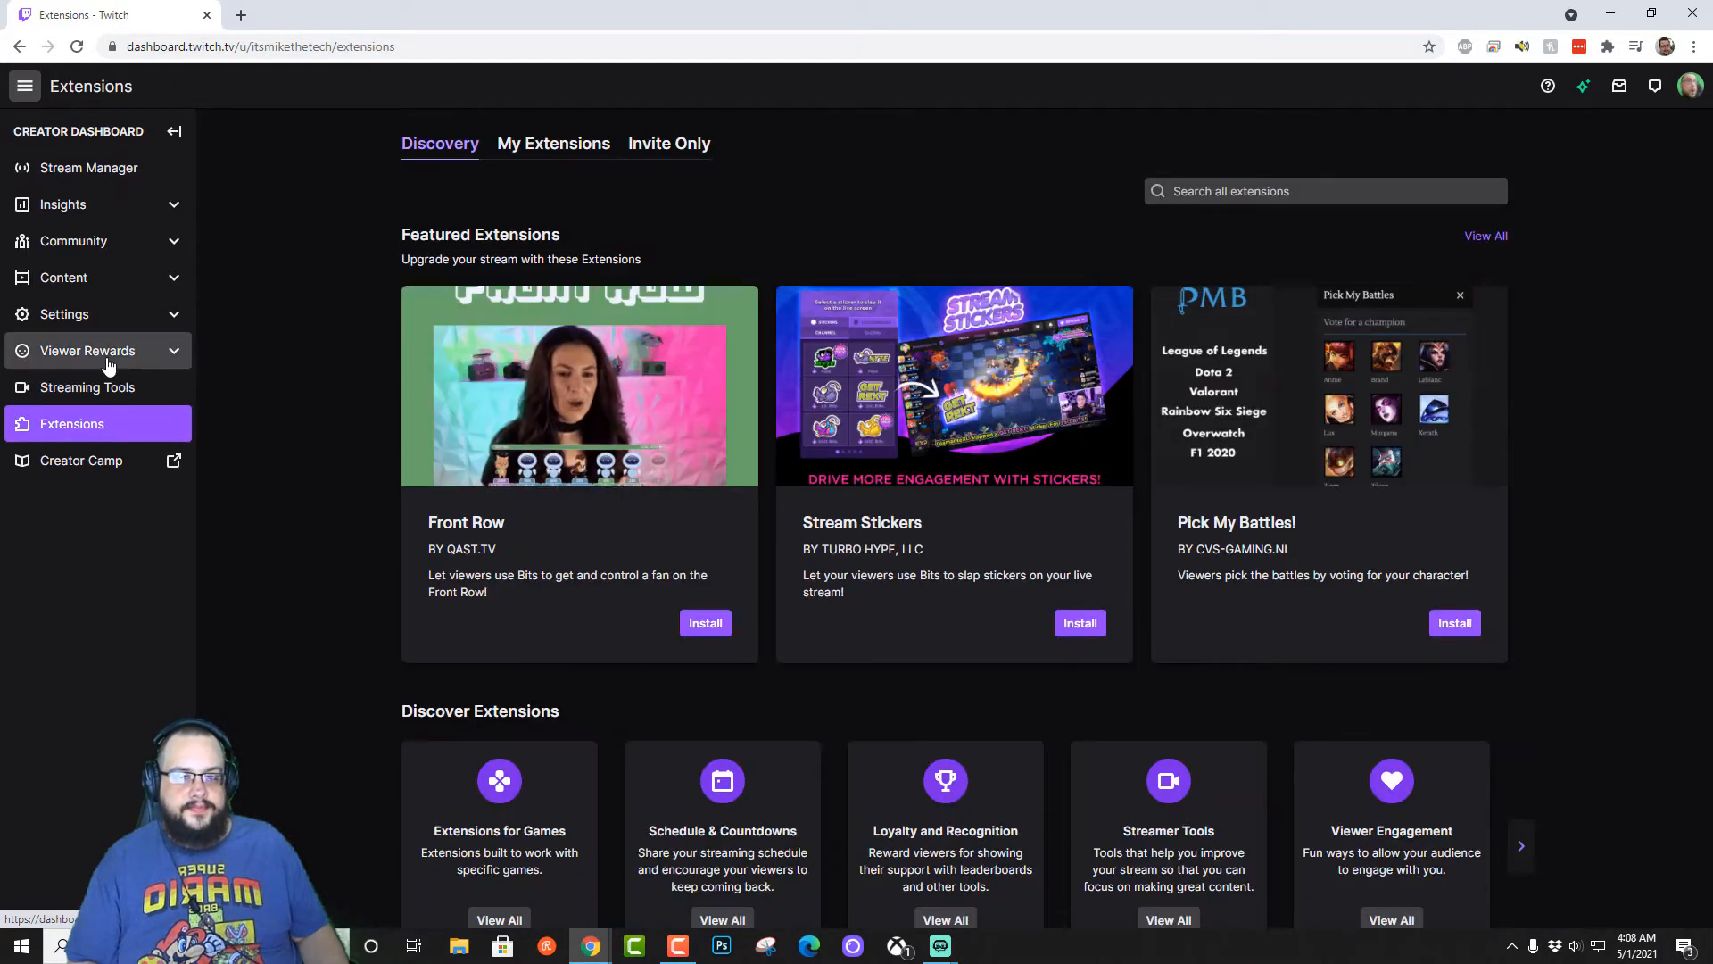
pyautogui.click(107, 315)
pyautogui.click(107, 350)
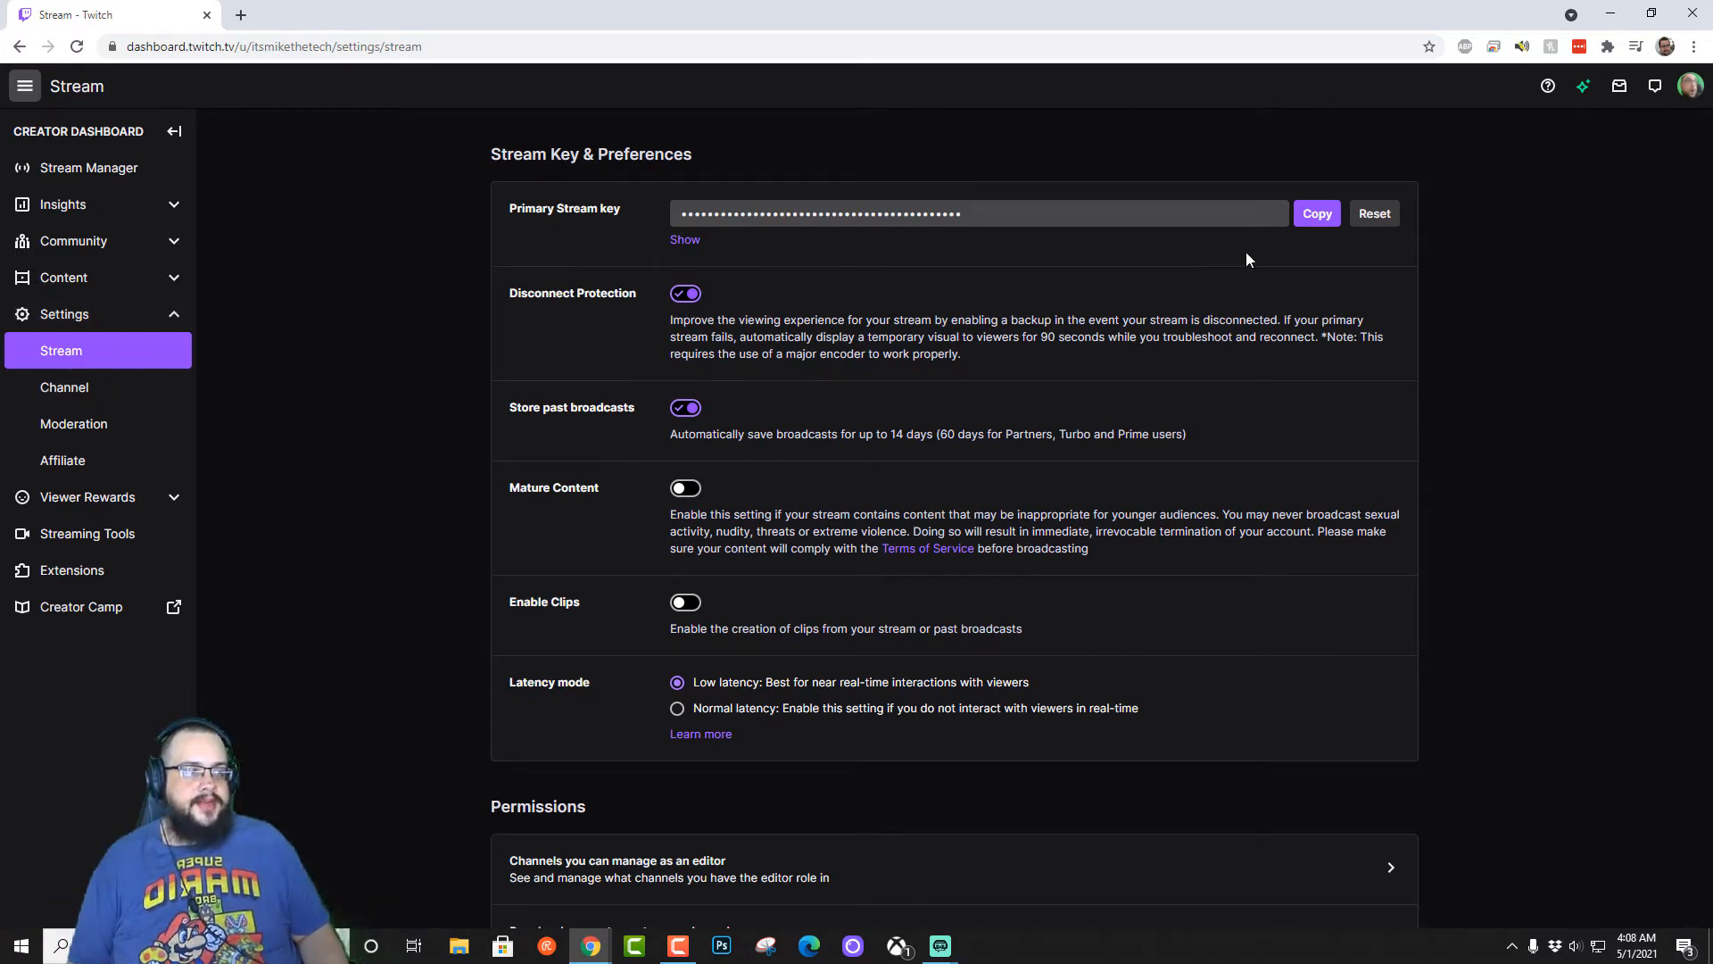
# Switch back to Streamlabs OBS and review the streaming and recording options in the Output settings
pyautogui.click(1611, 12)
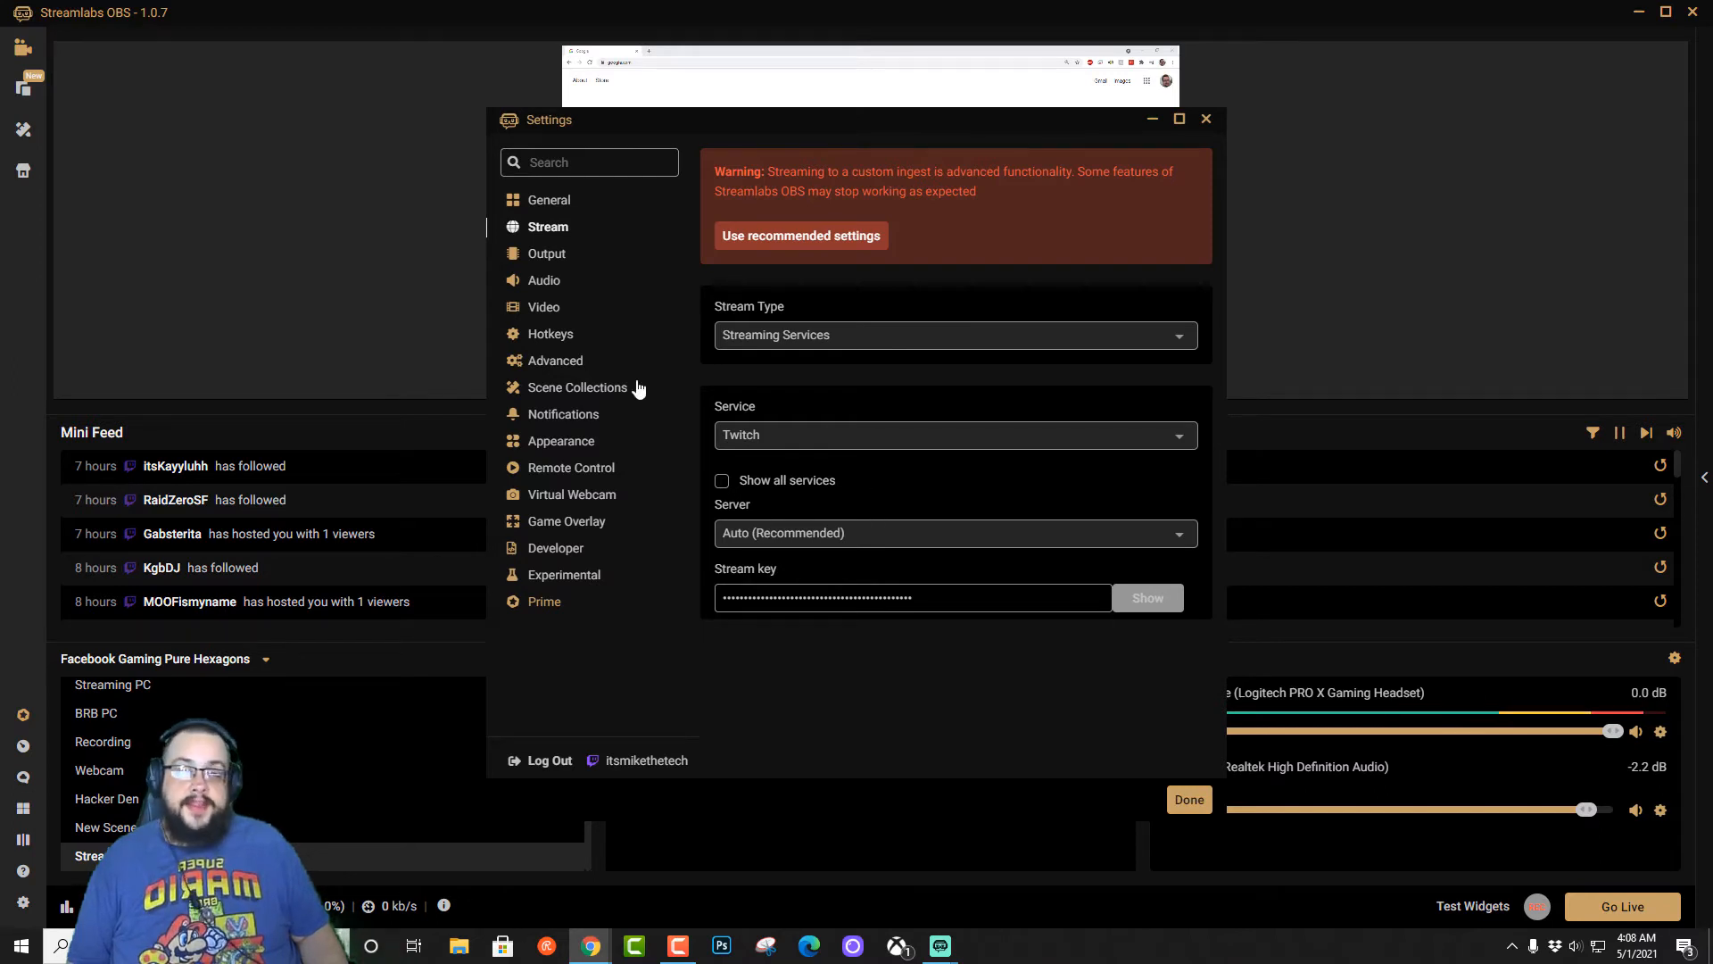
pyautogui.click(562, 257)
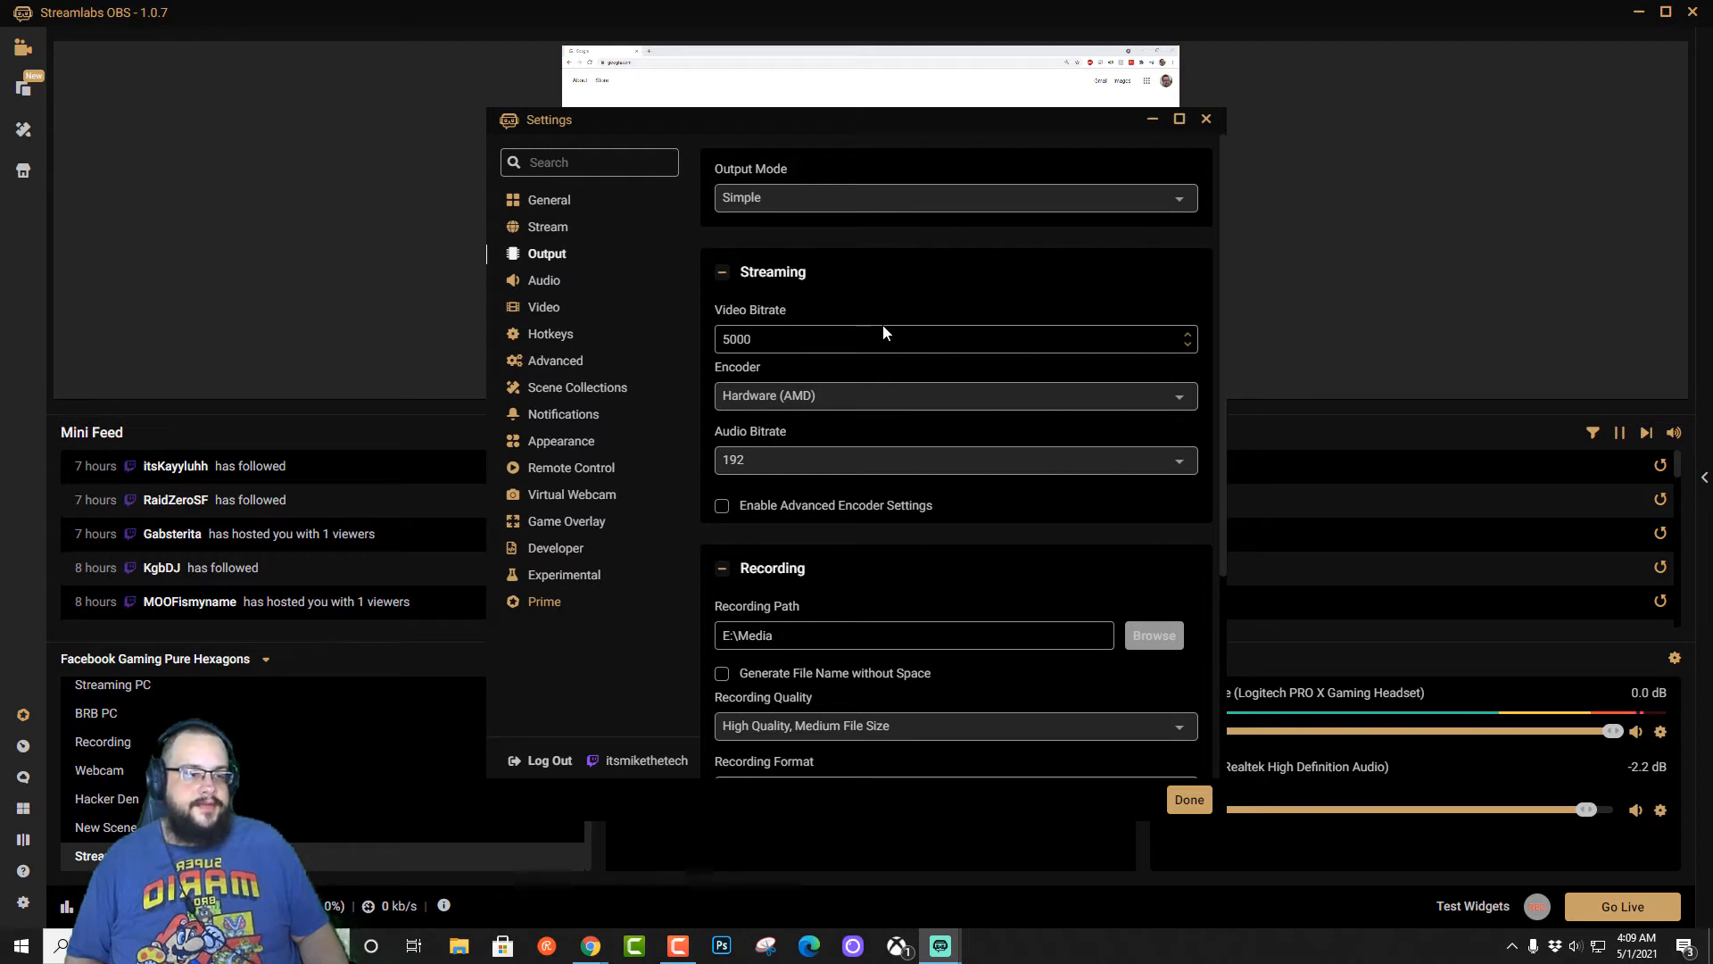
pyautogui.scroll(-3, 935, 389)
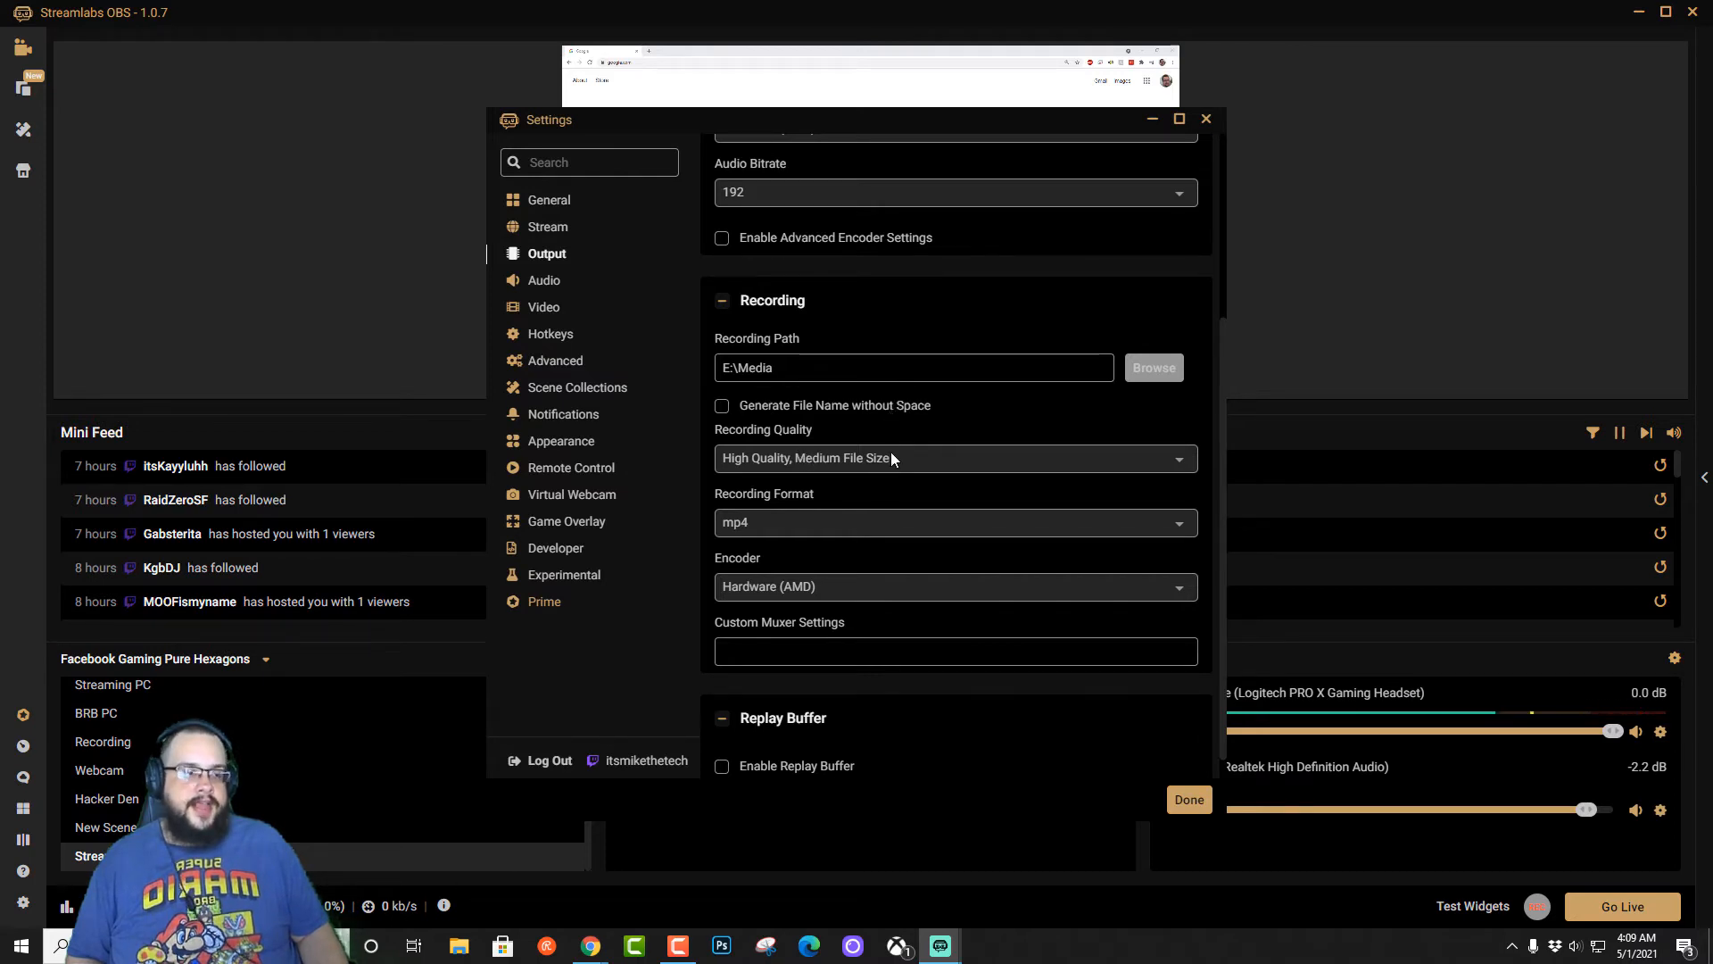
# Select 48khz as the sample rate in the Audio settings
pyautogui.click(557, 285)
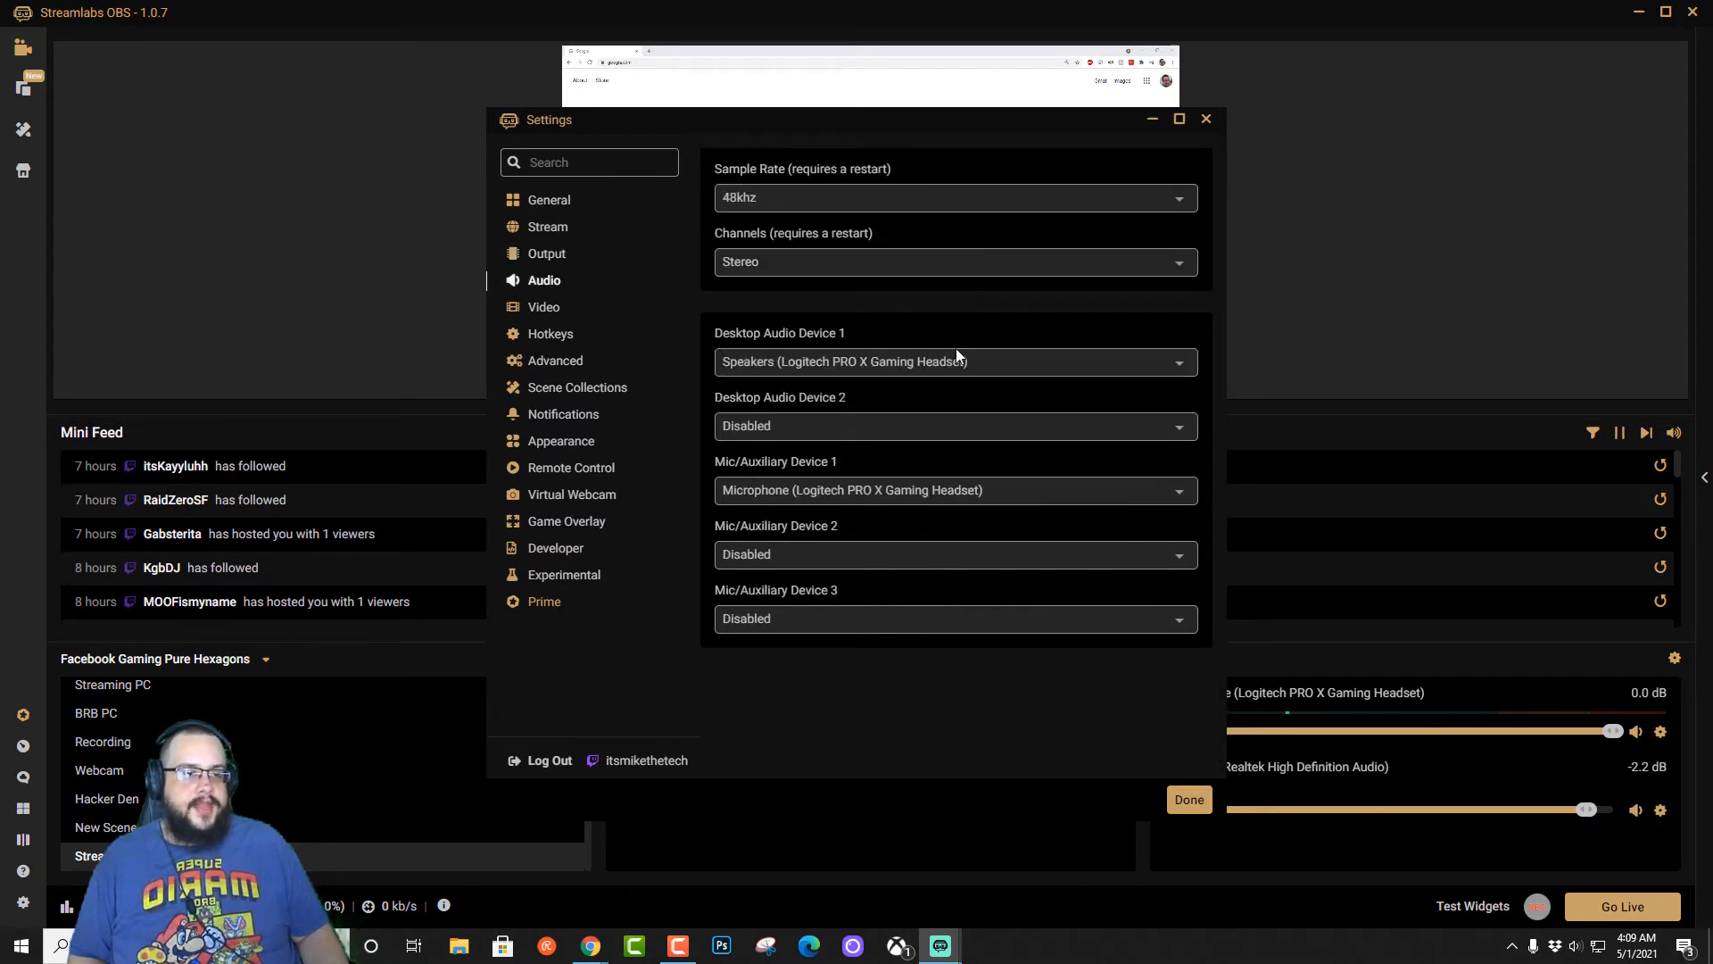
pyautogui.click(860, 198)
pyautogui.click(778, 273)
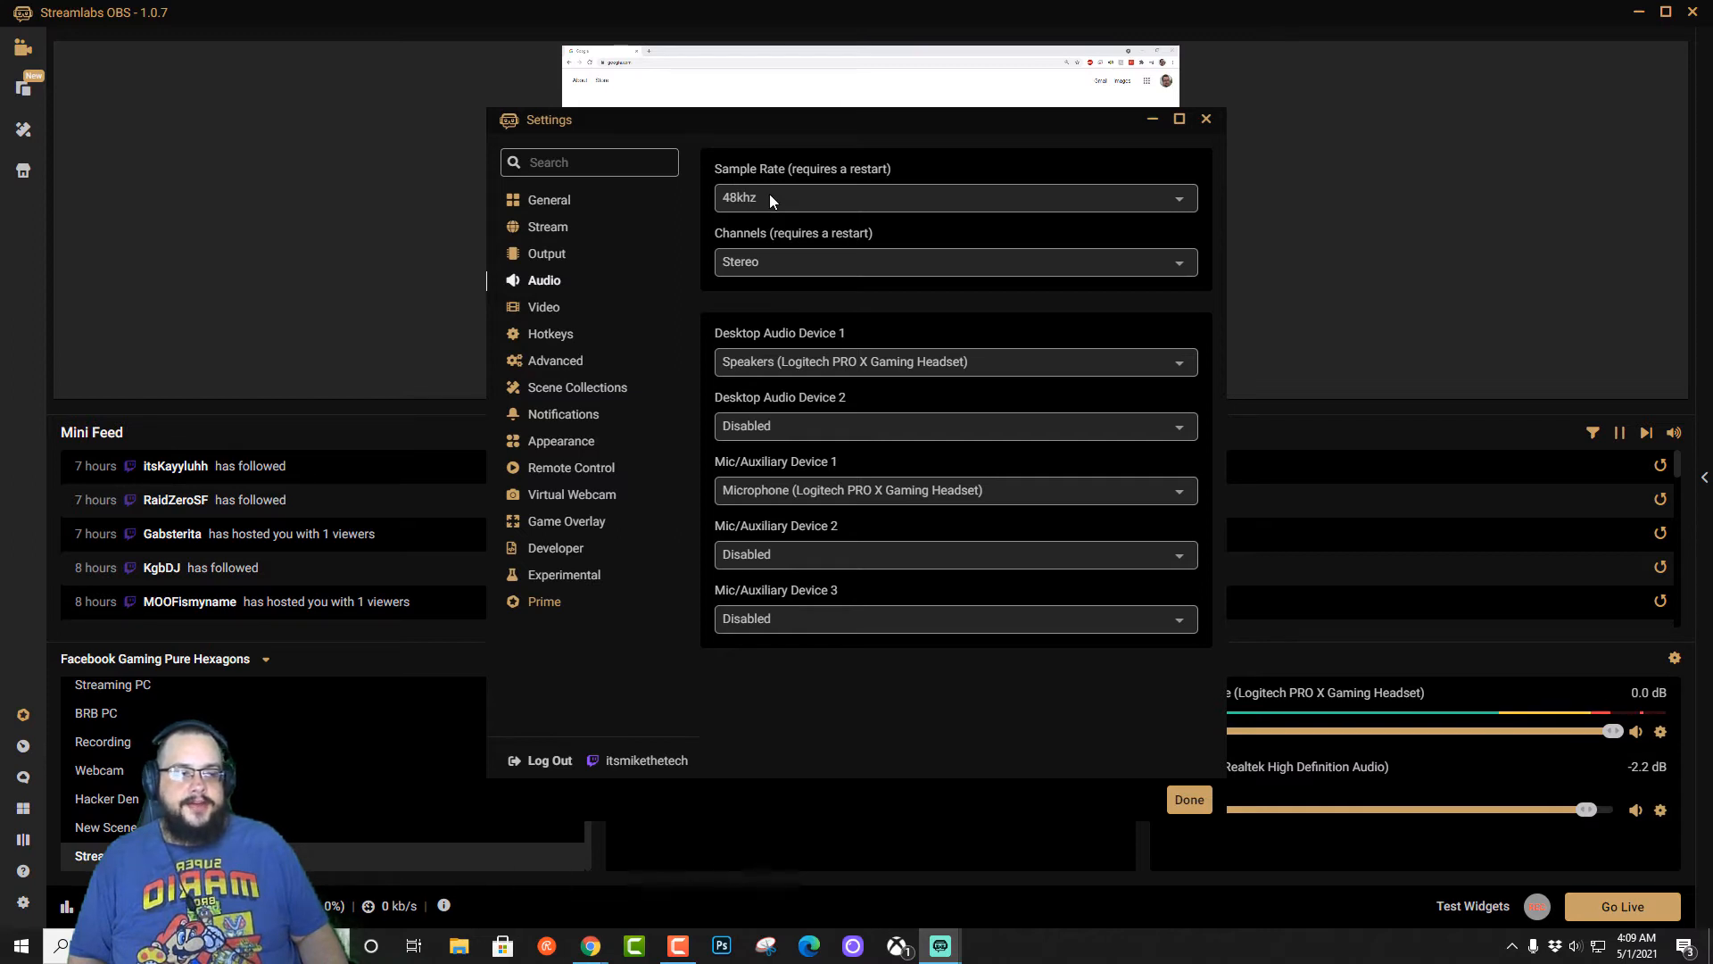
# Set the output (scaled) resolution to 1280x720 in the Video settings and finish the settings
pyautogui.click(557, 312)
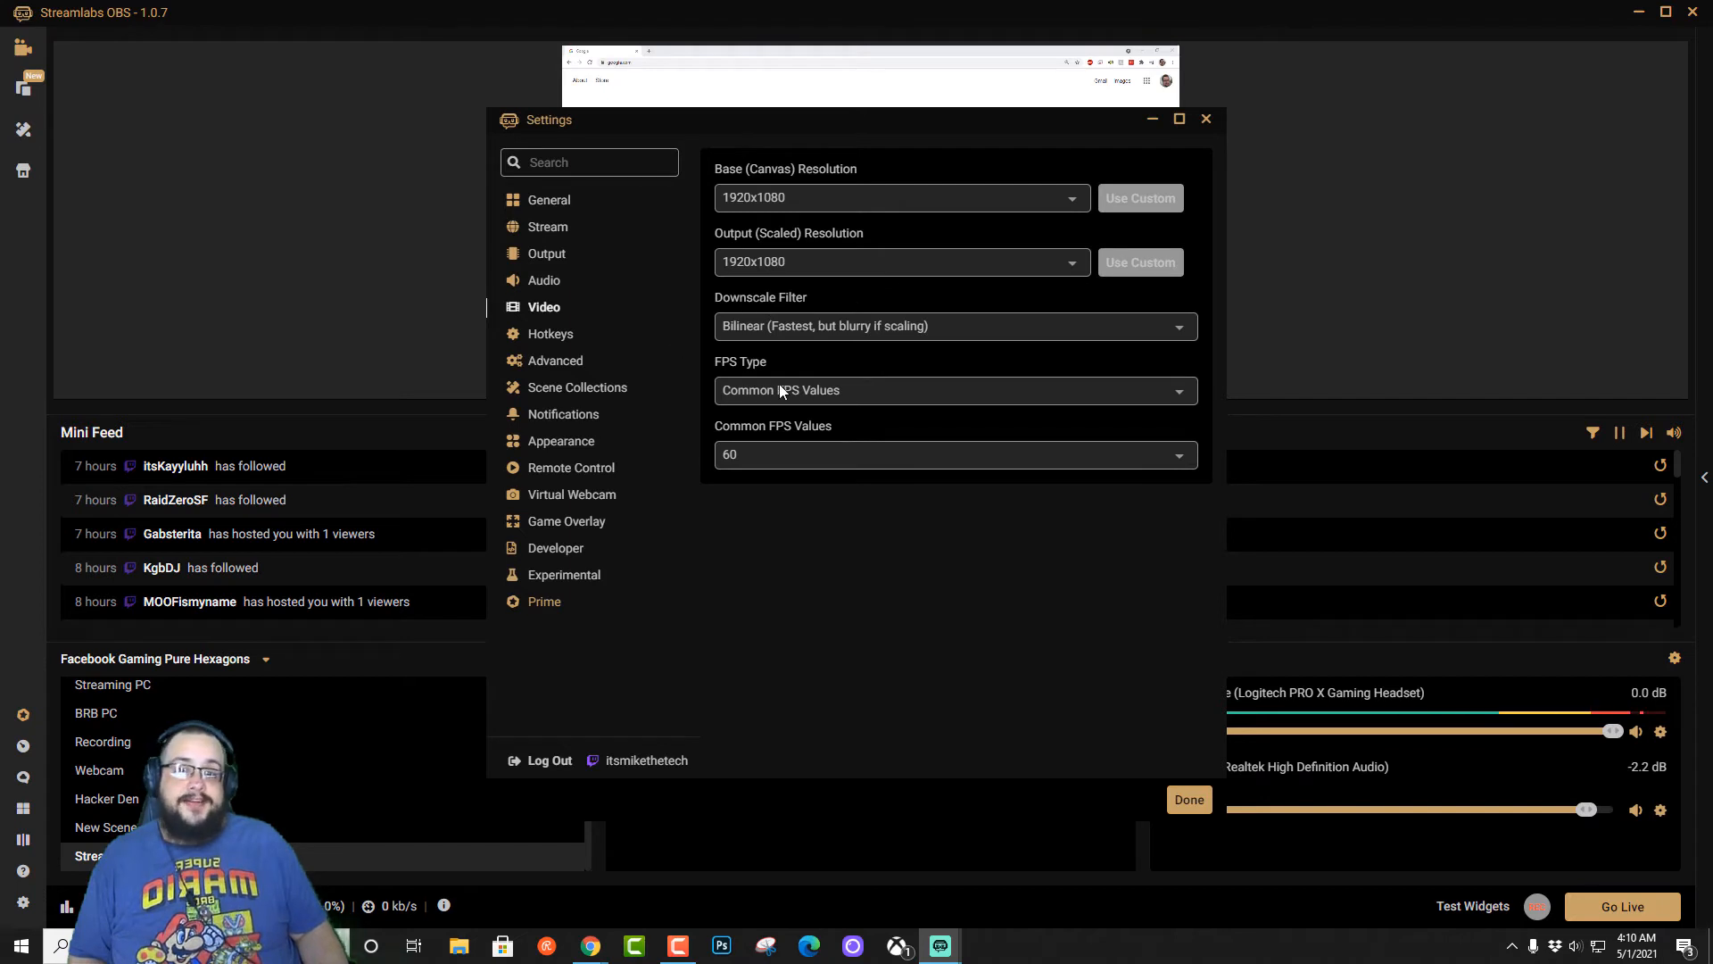
pyautogui.click(783, 268)
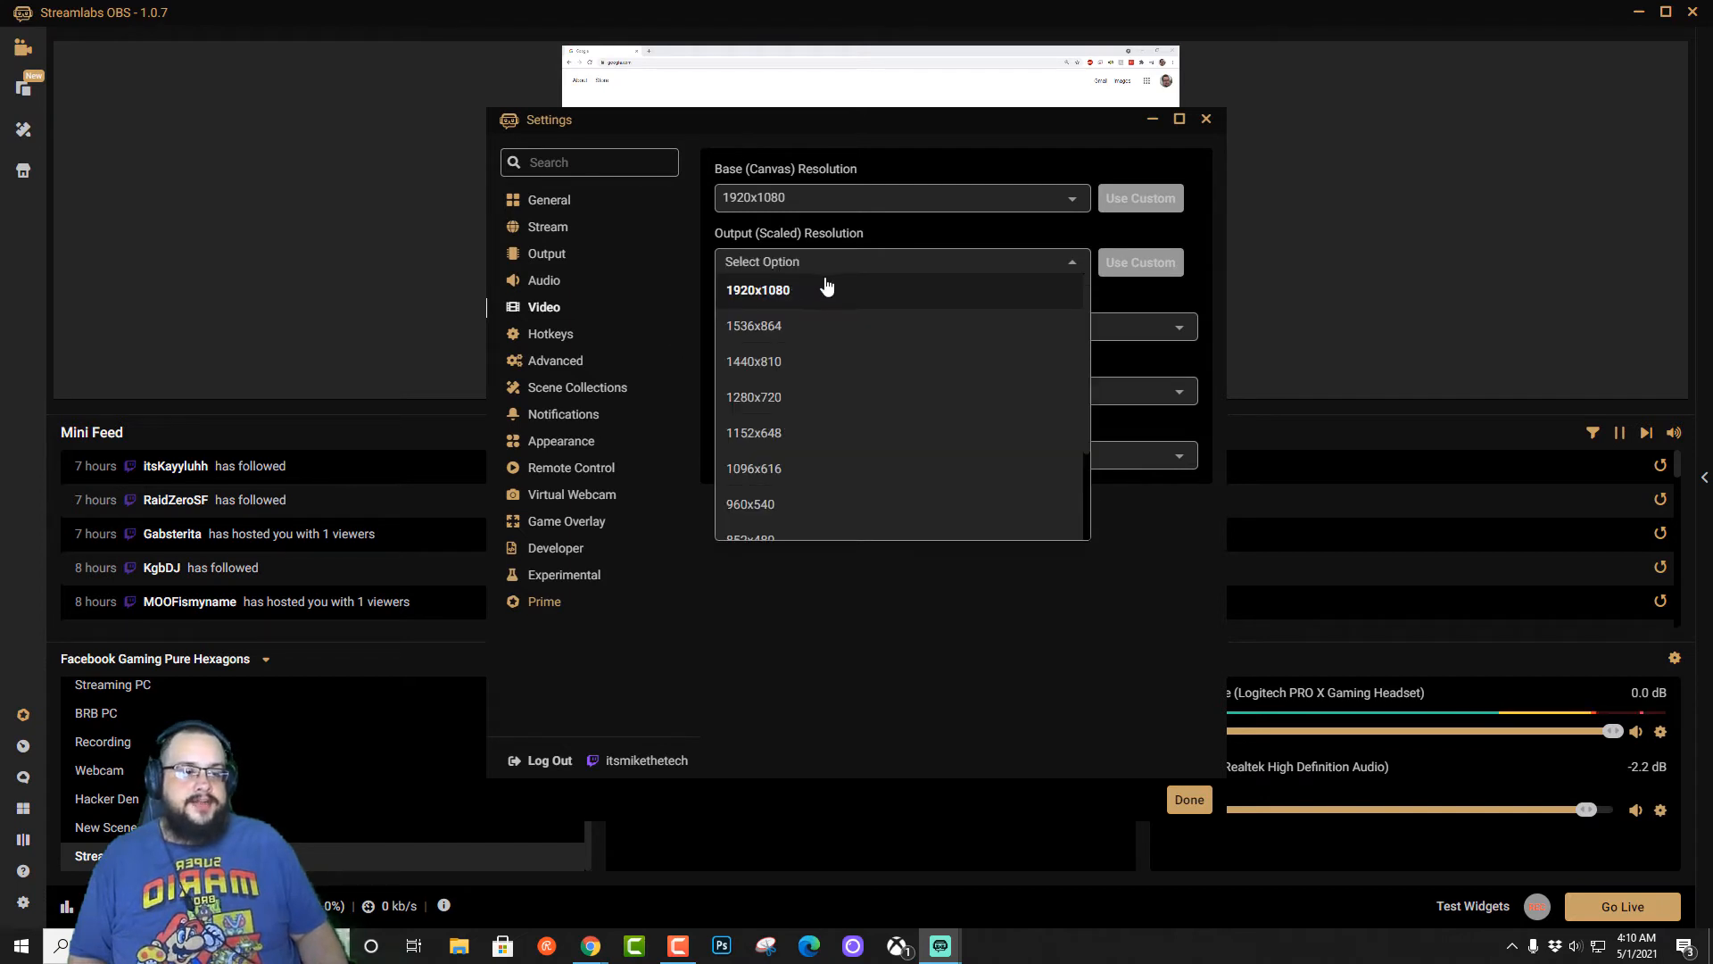
pyautogui.click(845, 398)
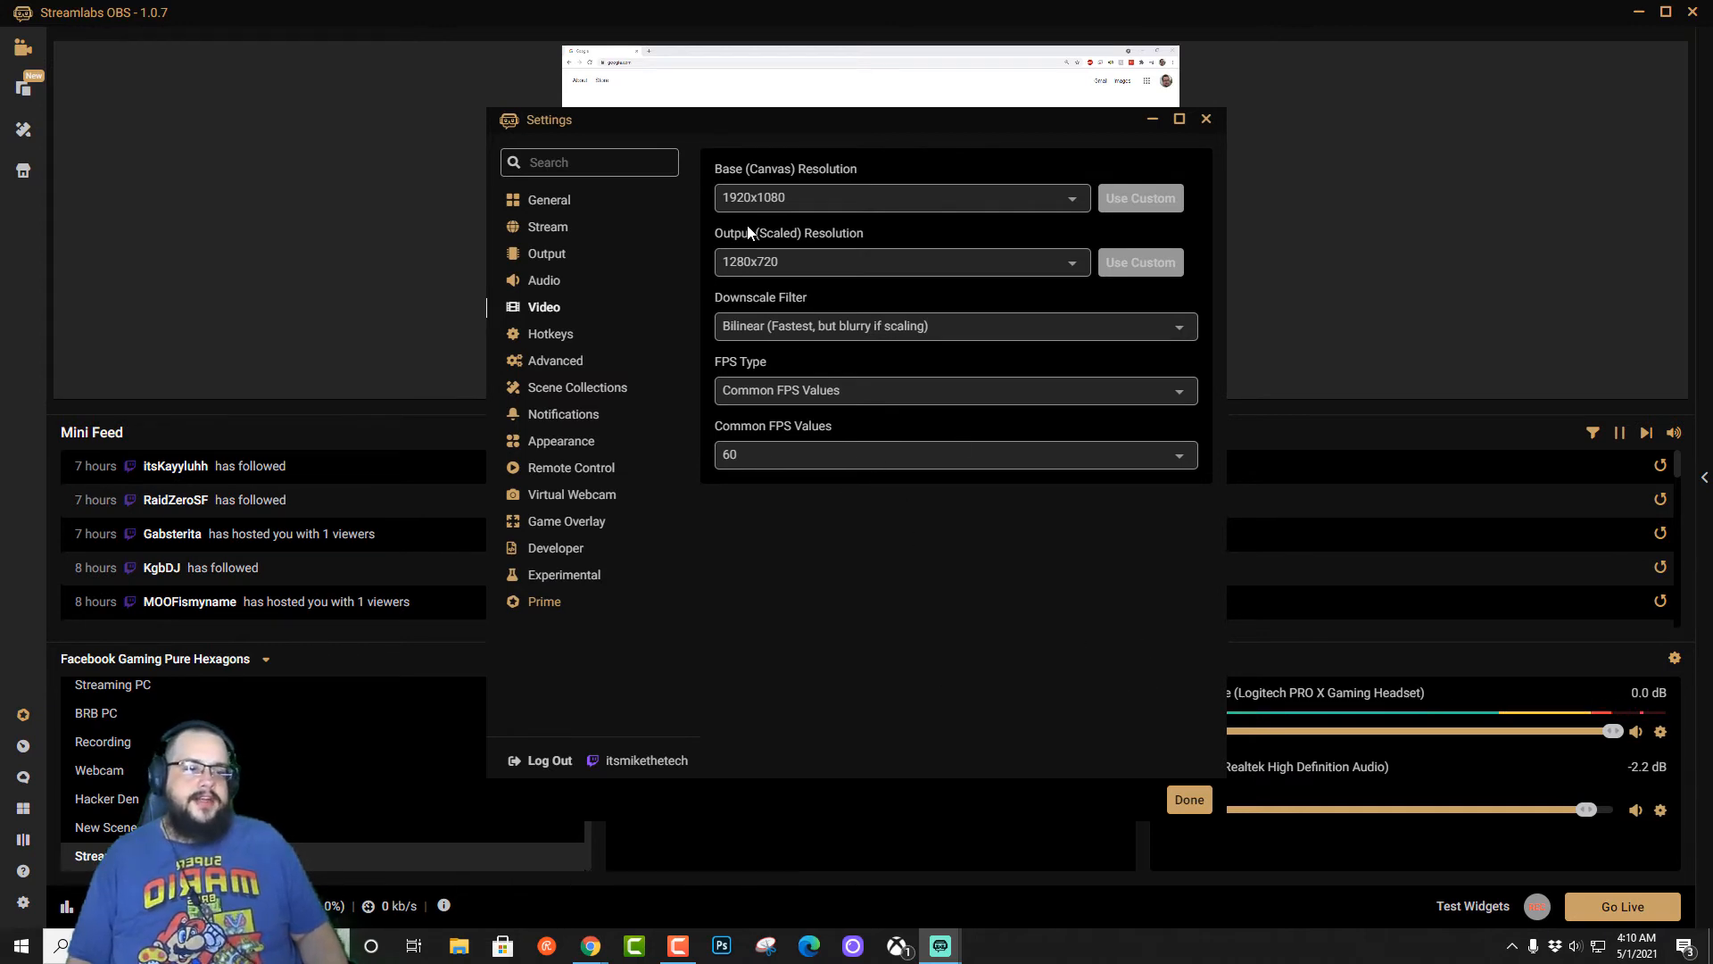
pyautogui.click(1187, 800)
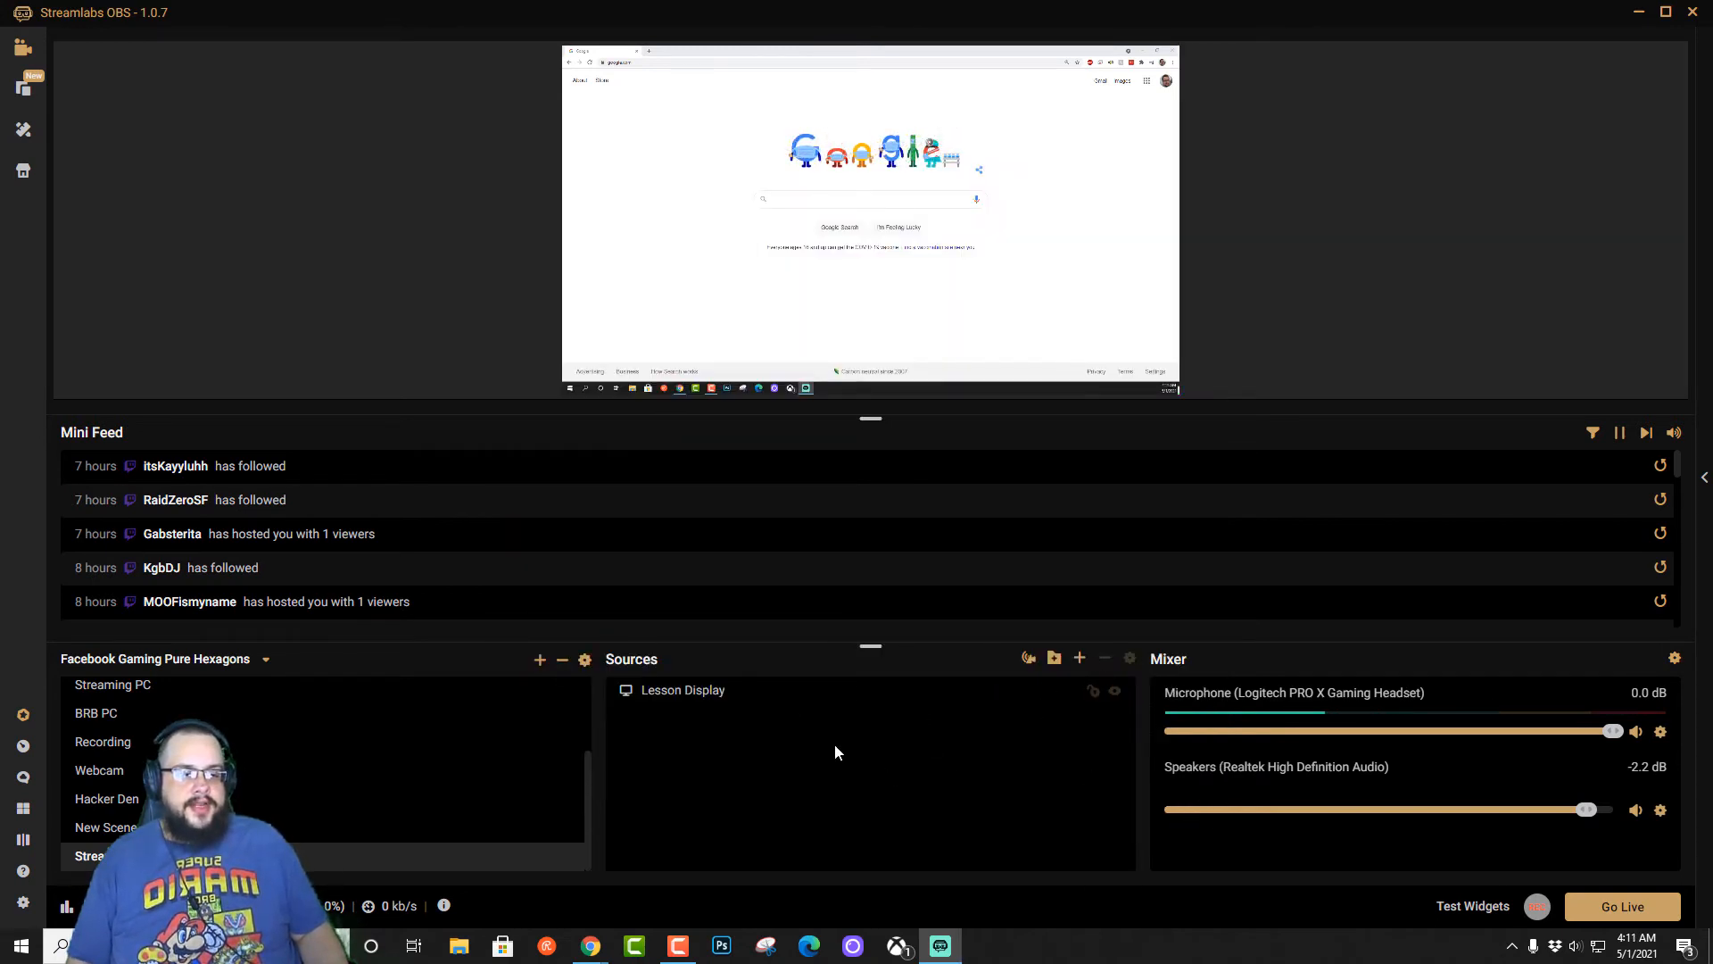
# Add a new Audio Output Capture source named Lesson Audio Desktop to the scene
pyautogui.click(1079, 658)
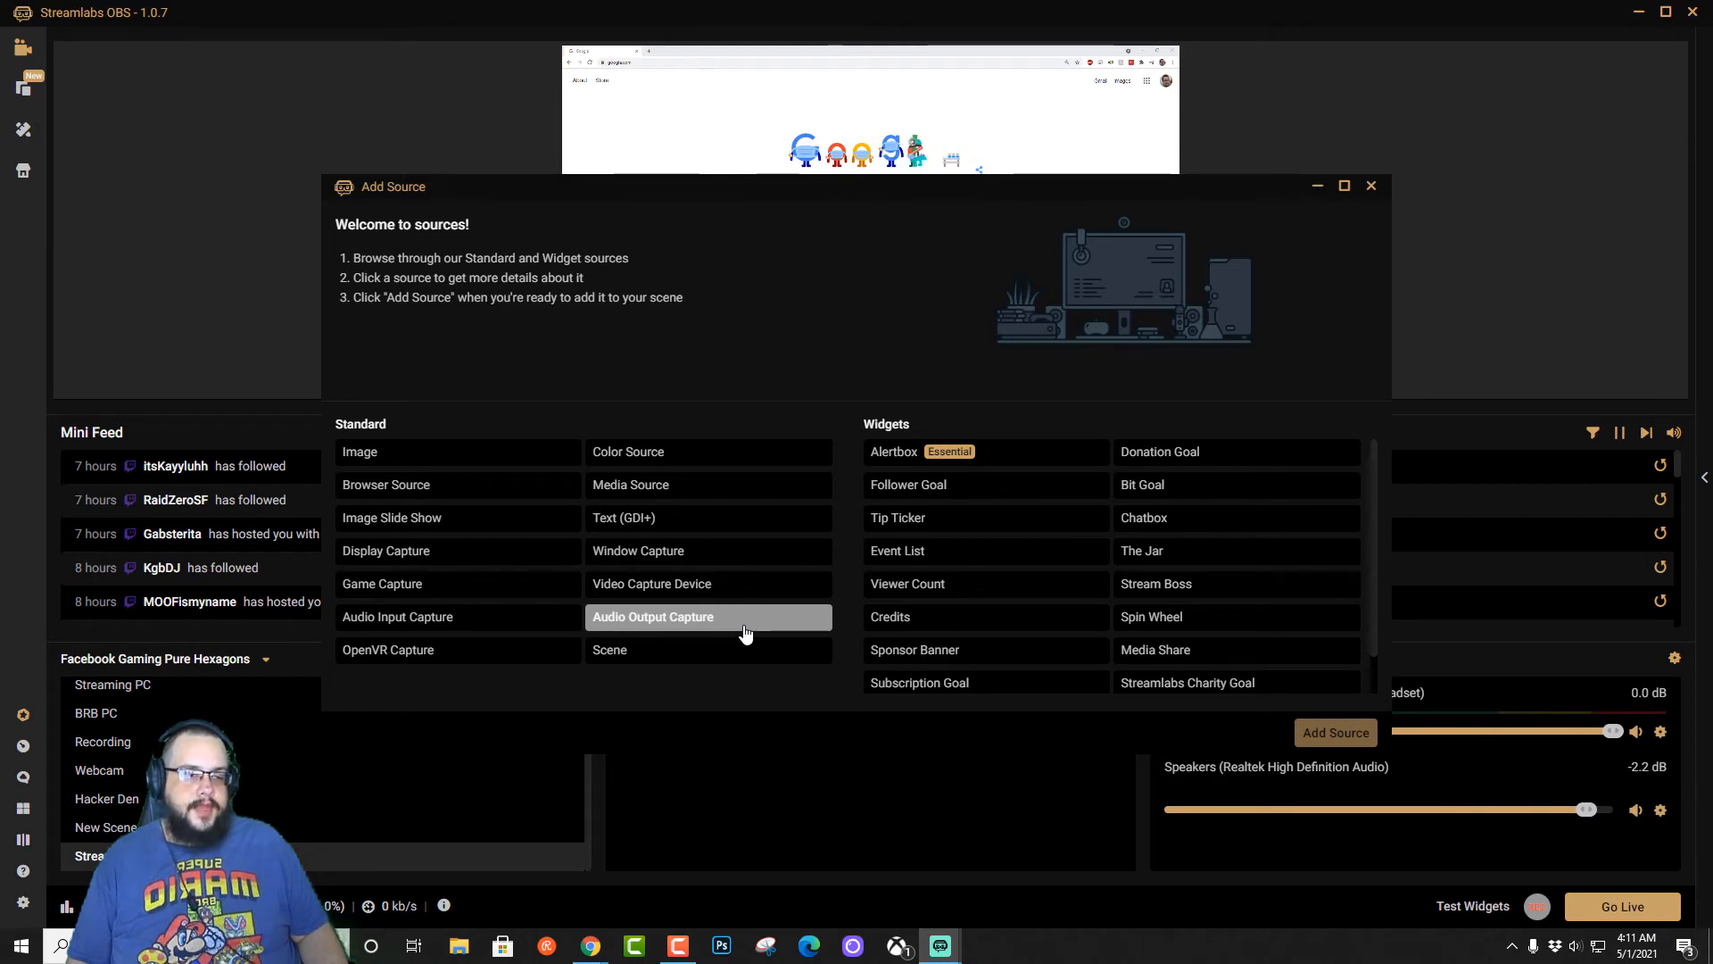
pyautogui.click(745, 633)
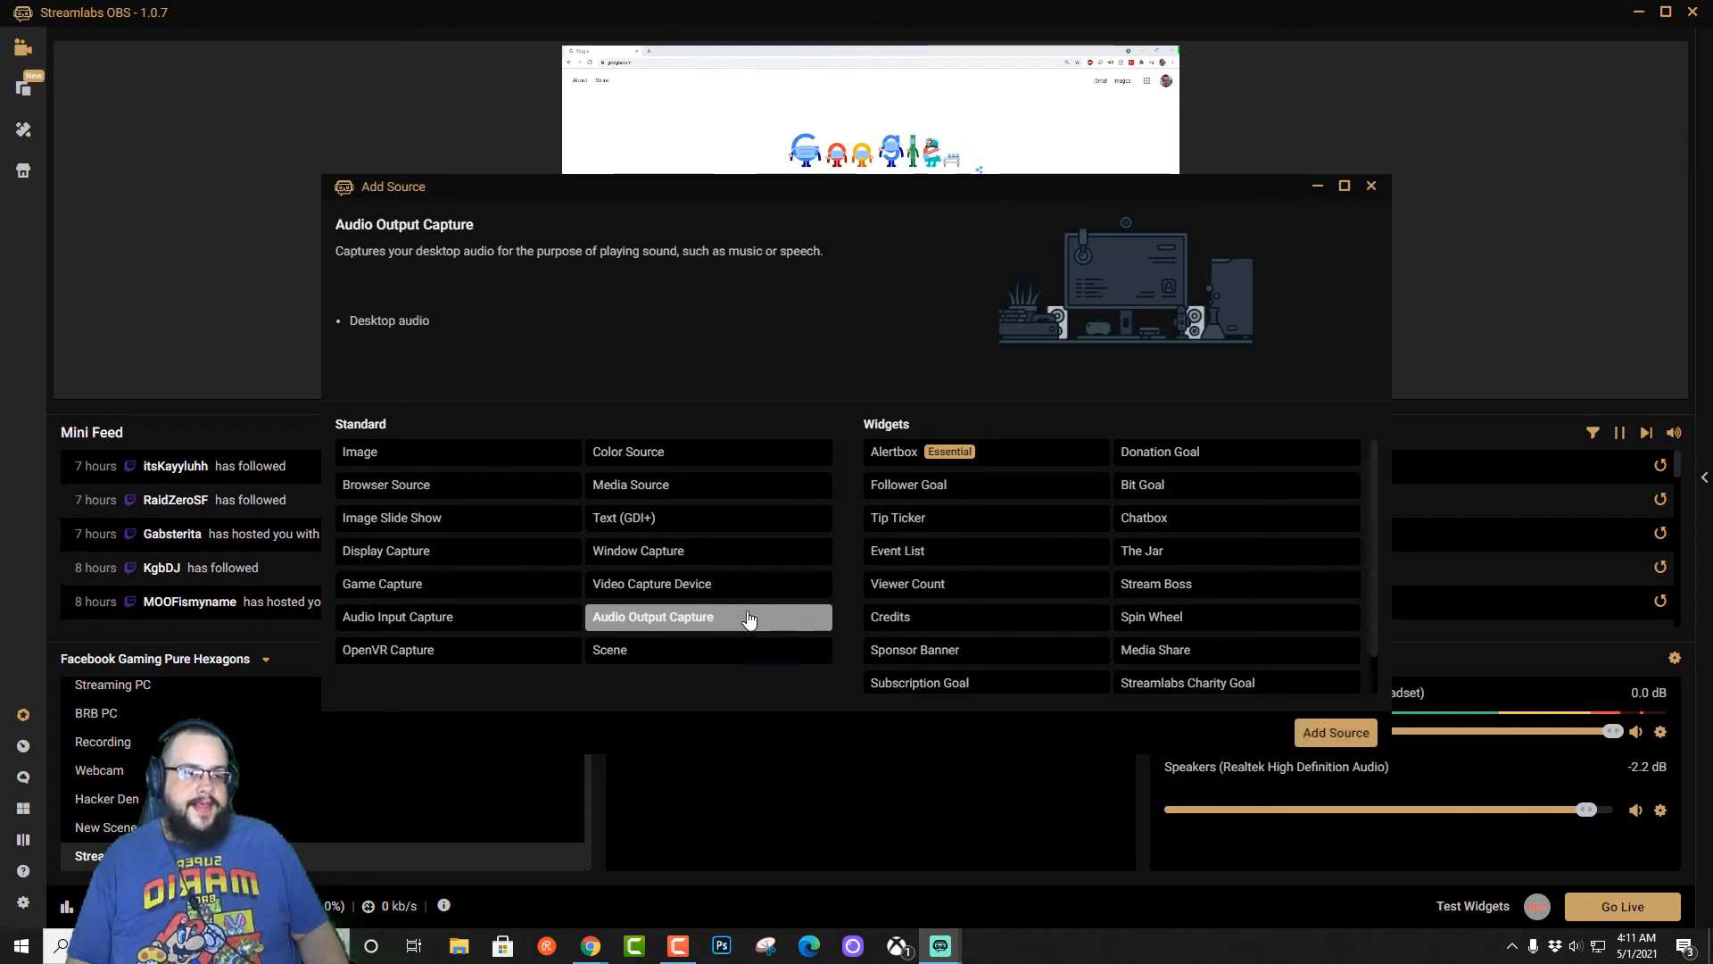
pyautogui.click(1338, 732)
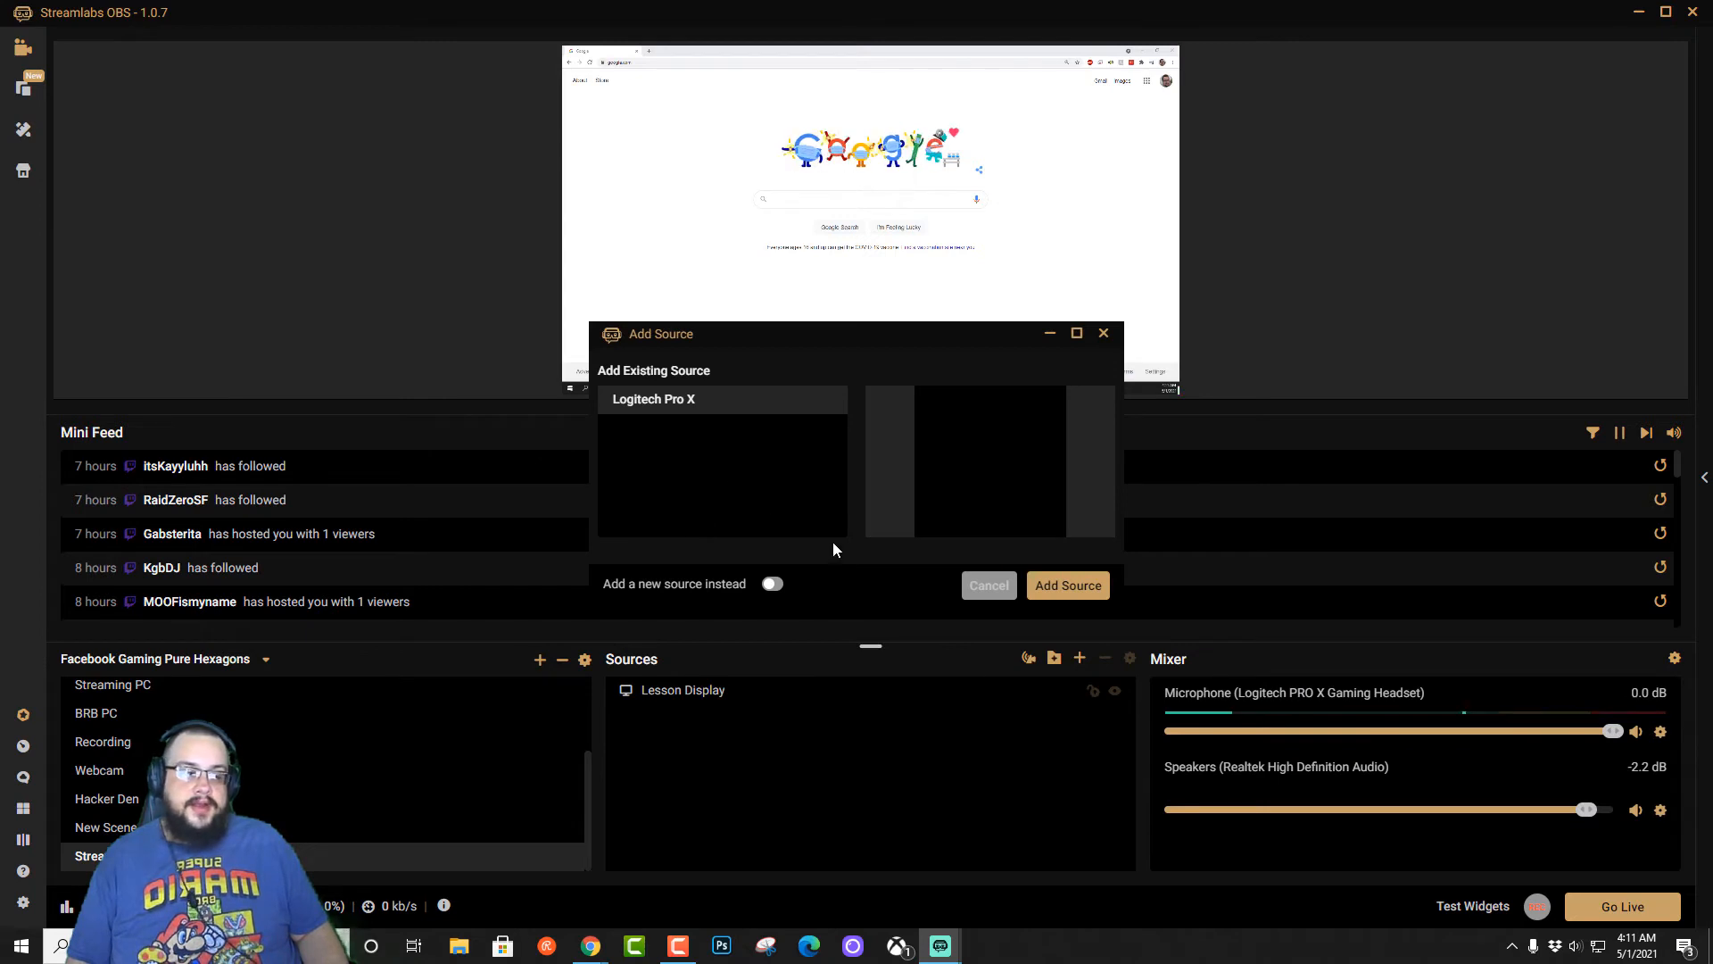
pyautogui.click(772, 583)
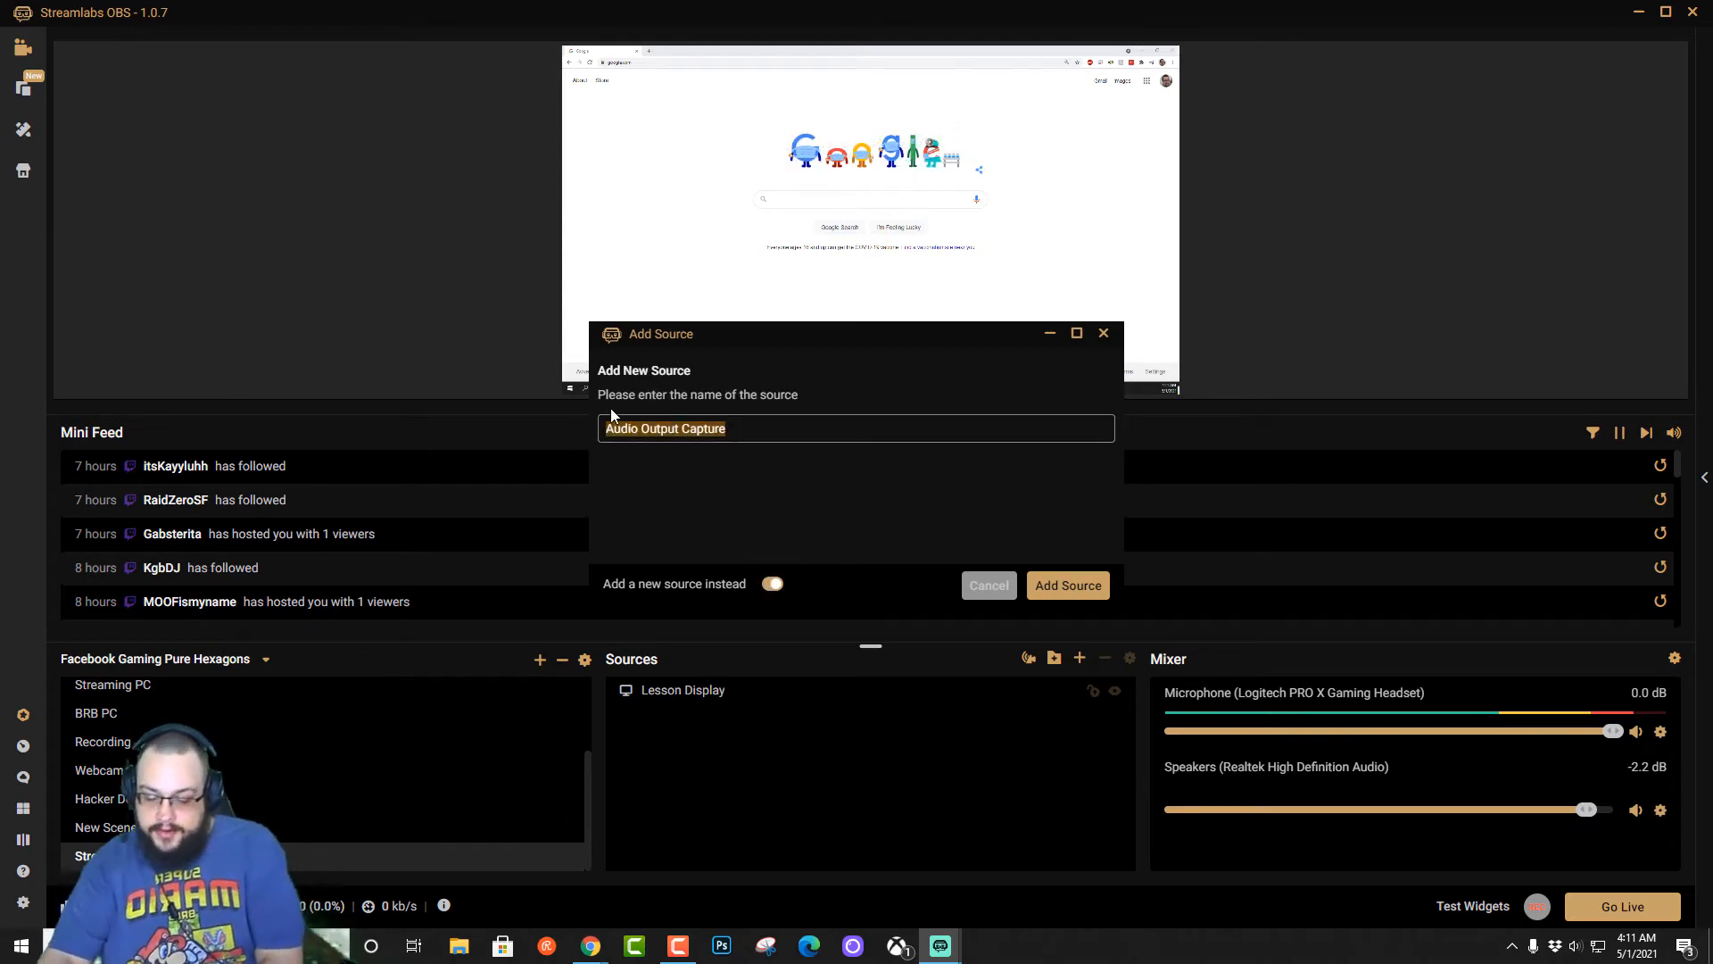
pyautogui.write('Les')
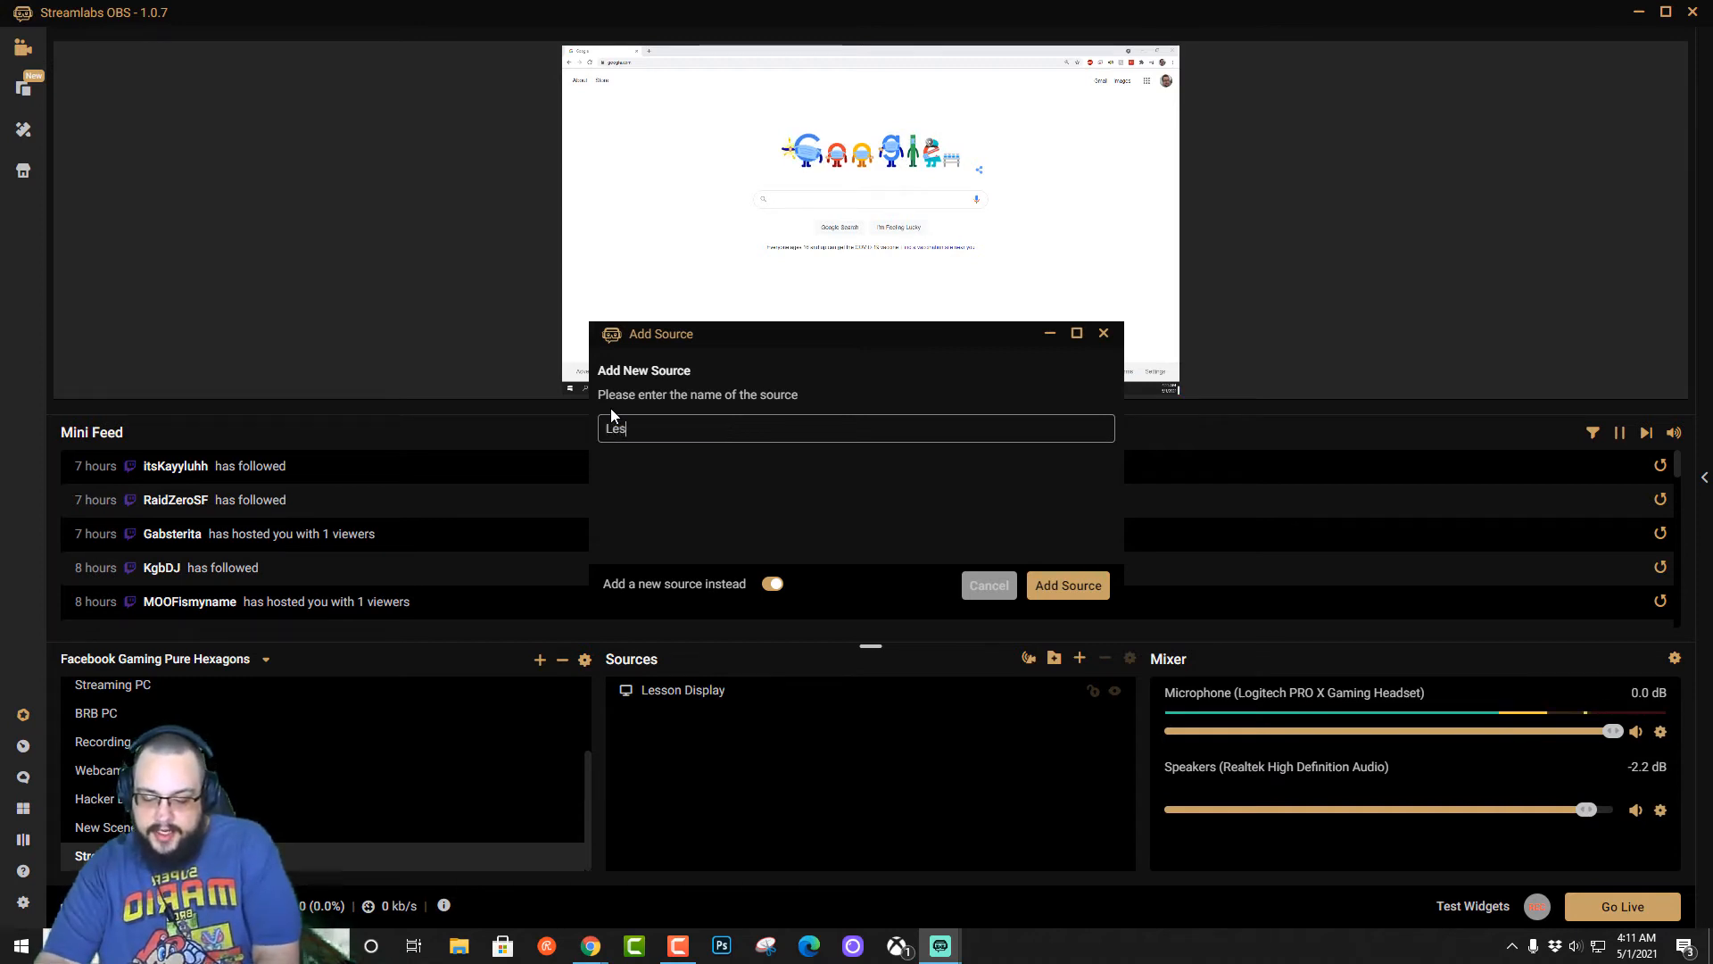
pyautogui.write('son Audio Desktop')
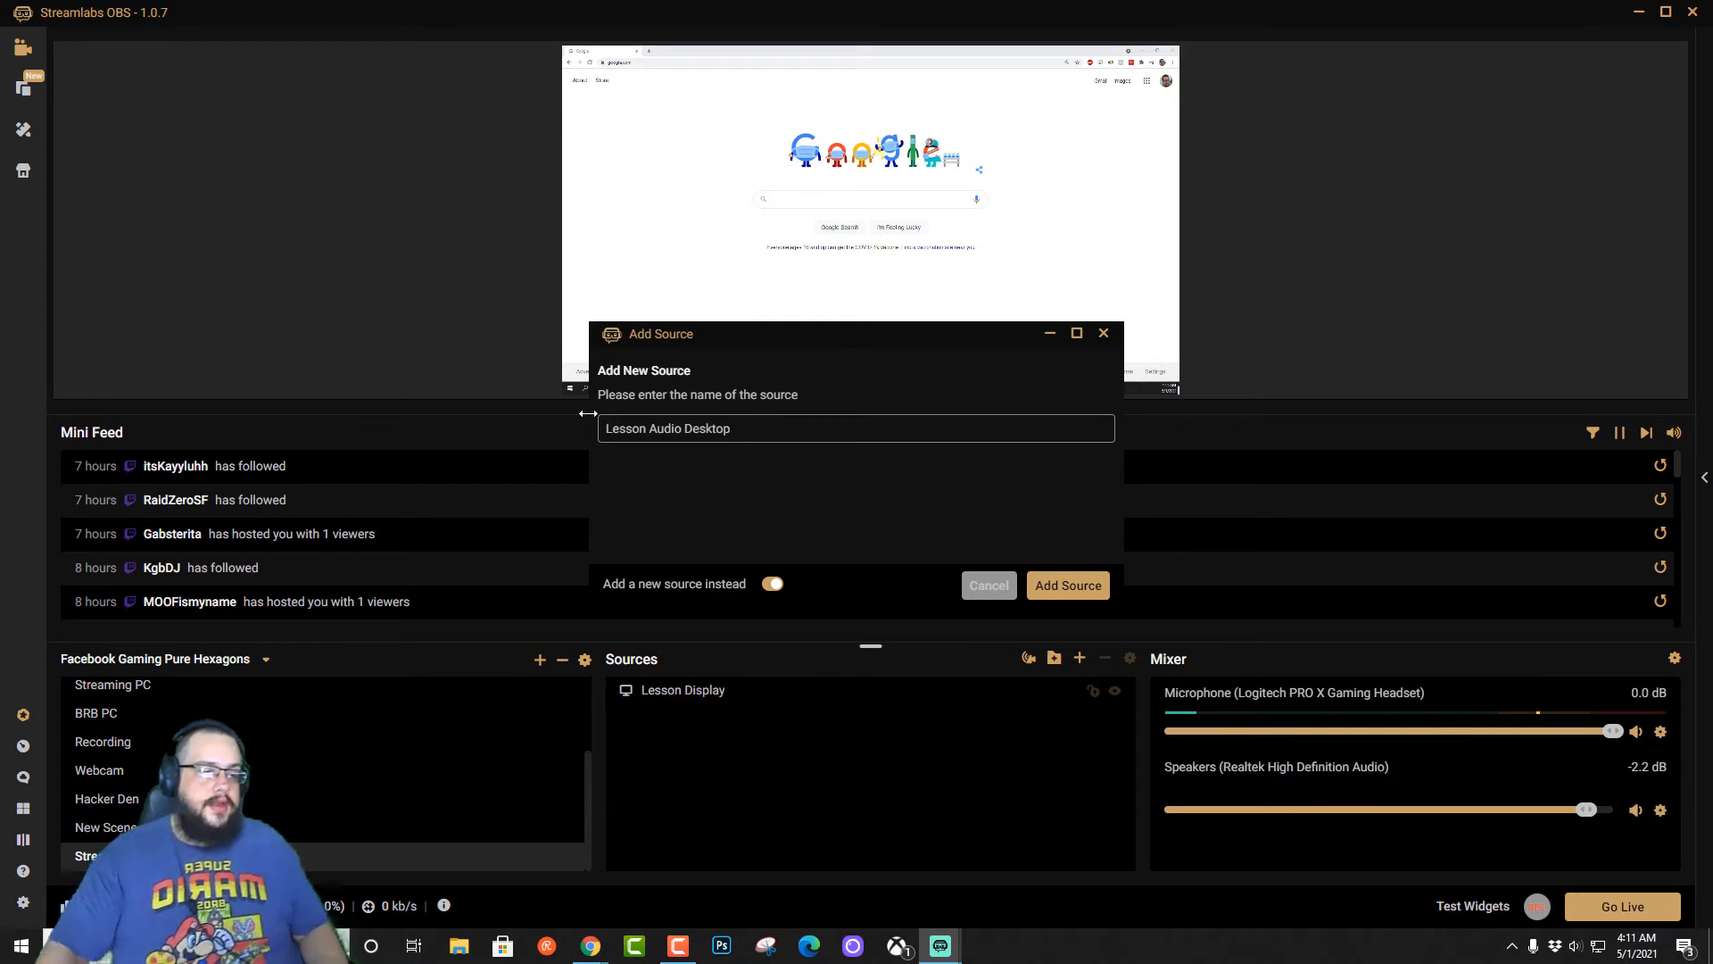
pyautogui.click(1065, 583)
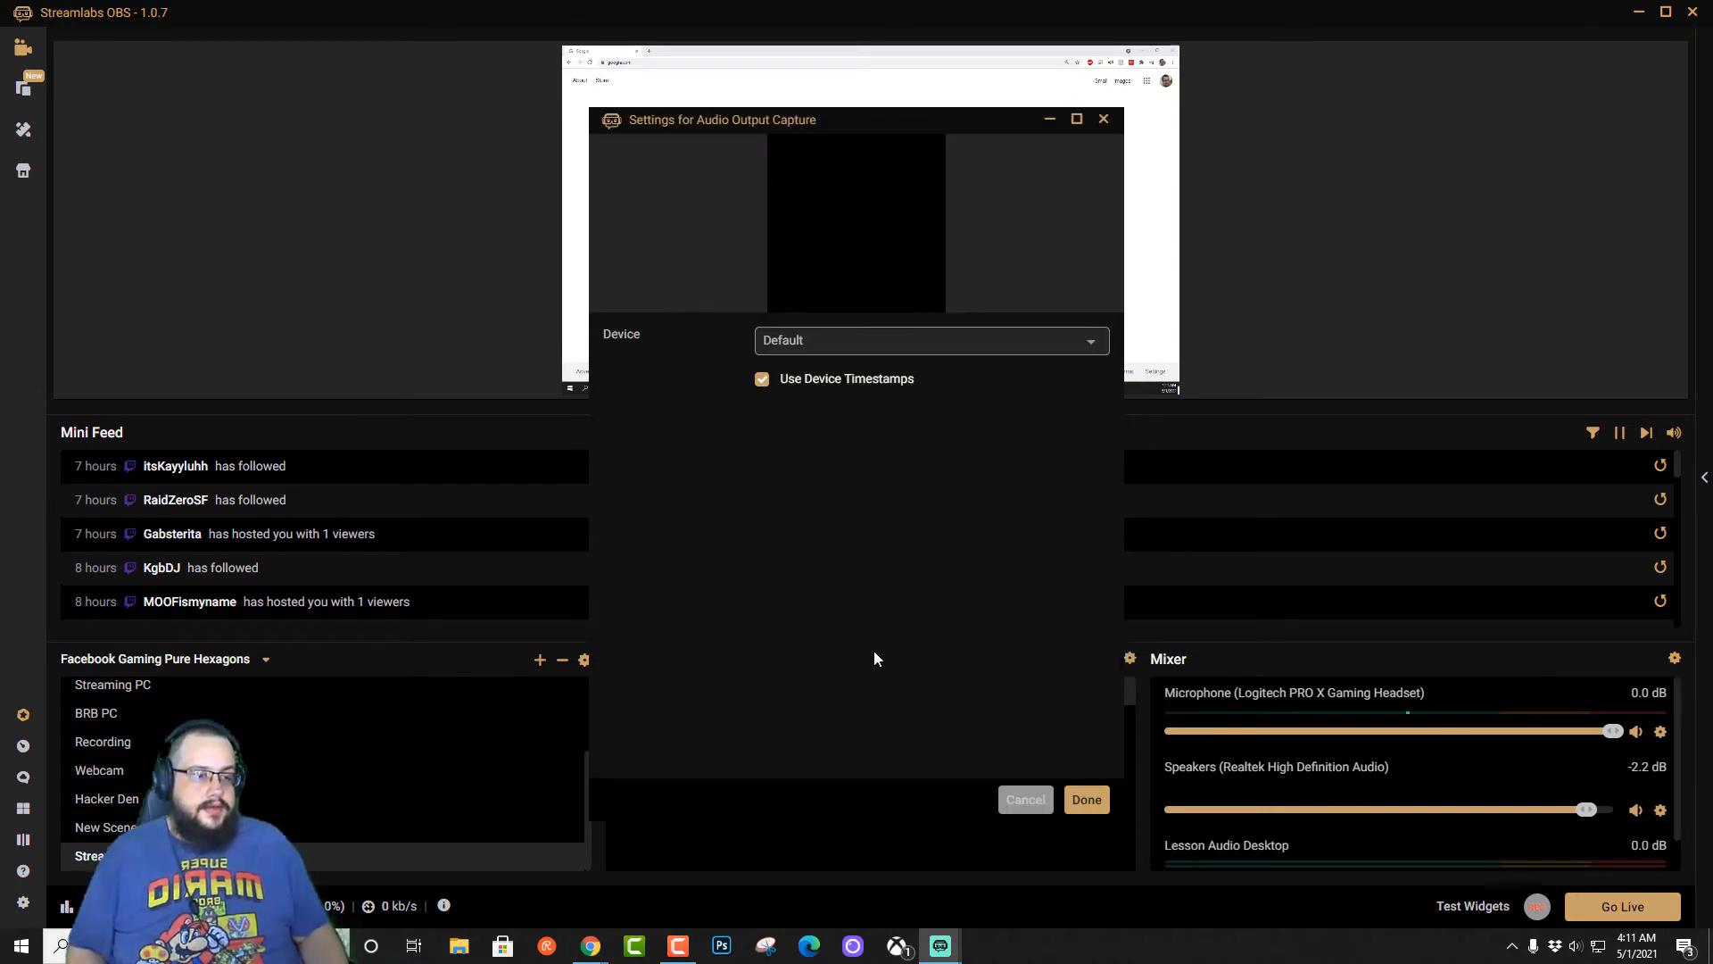
# Set the device of the Lesson Audio Desktop source to Speakers (Logitech PRO X Gaming Headset) and finish its settings
pyautogui.click(844, 340)
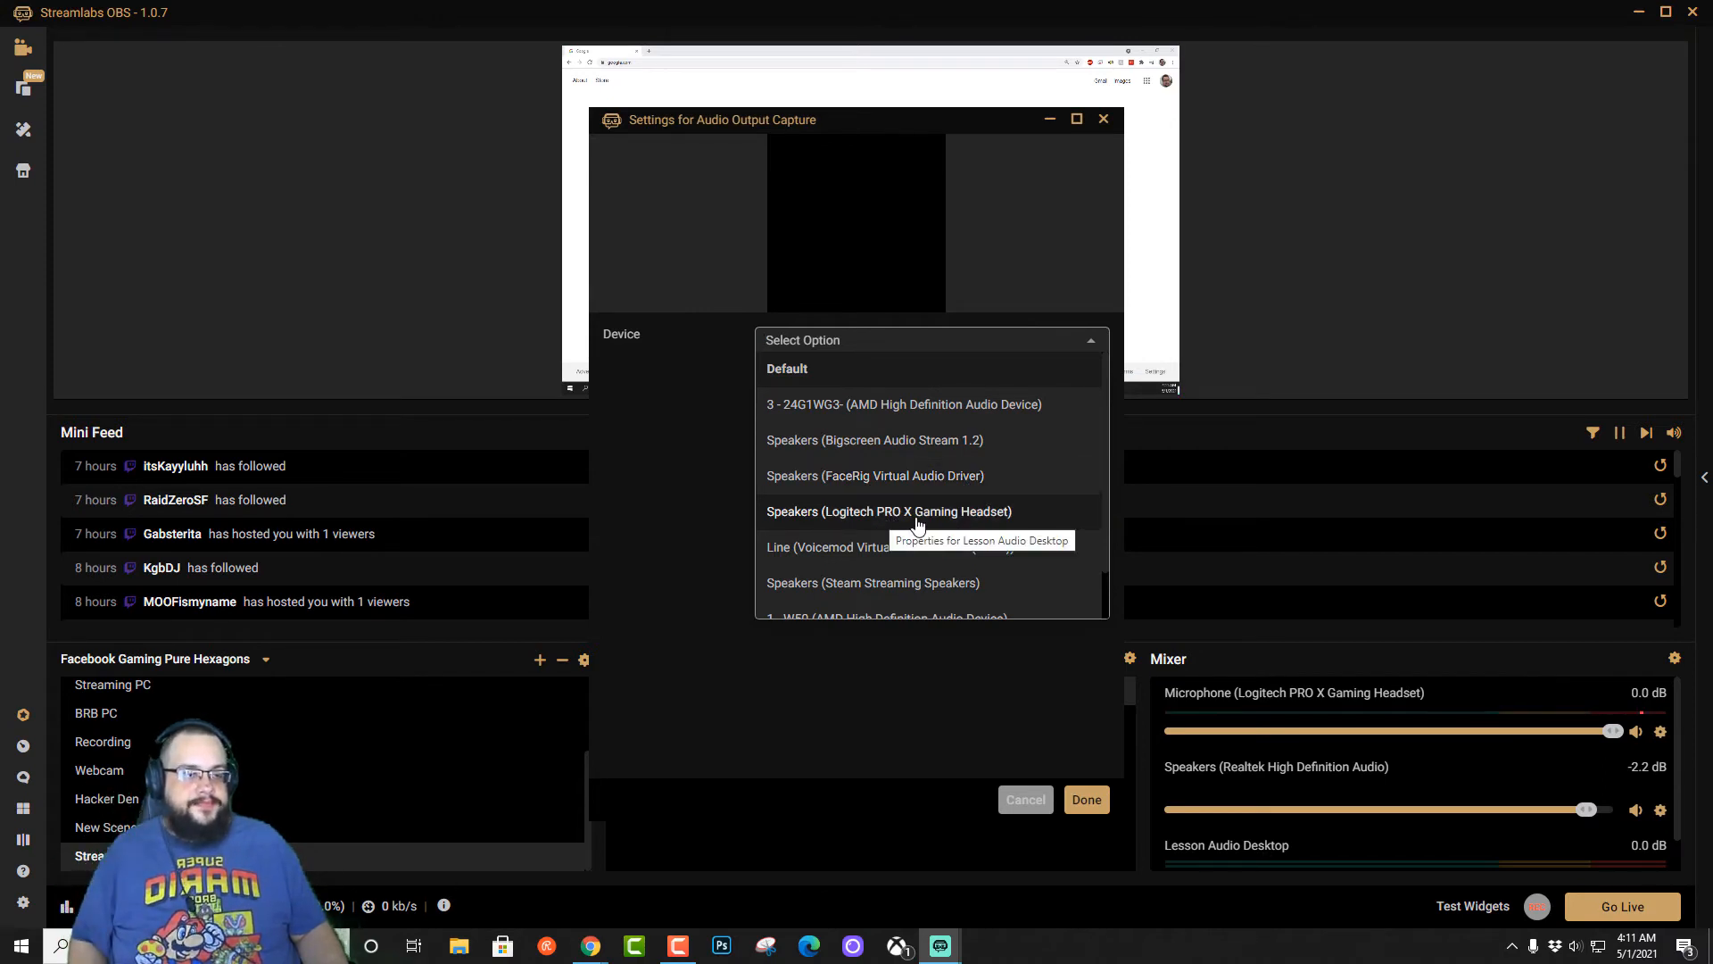
pyautogui.scroll(-1, 919, 525)
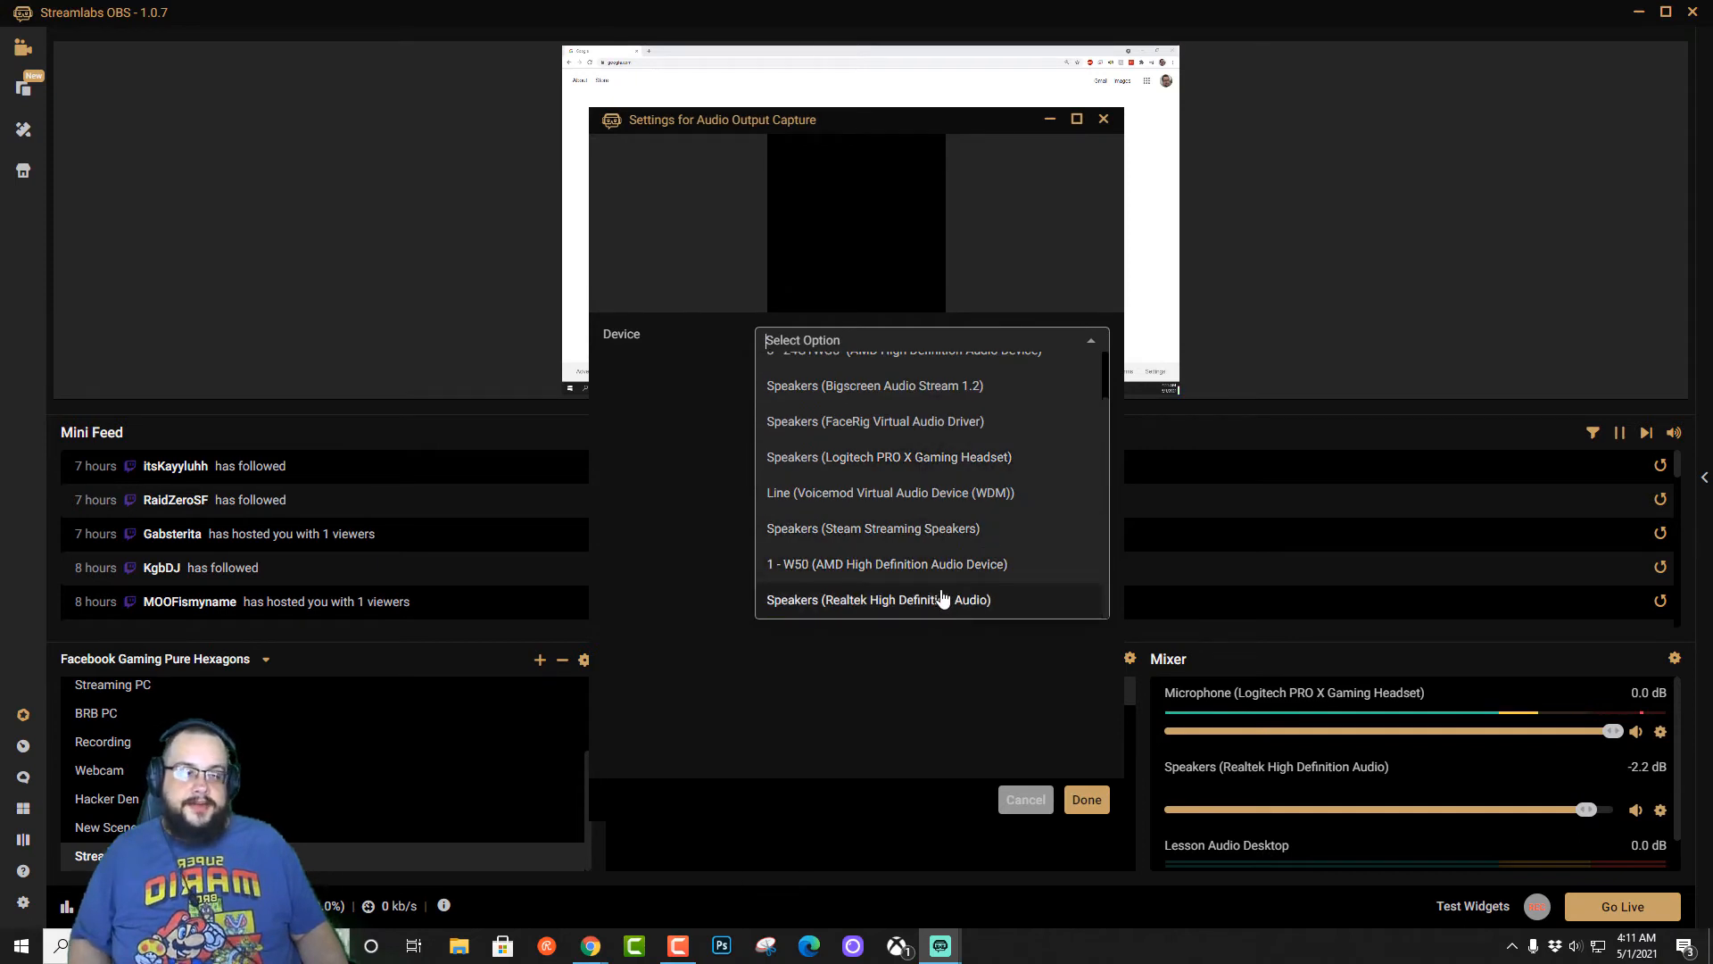
pyautogui.click(930, 472)
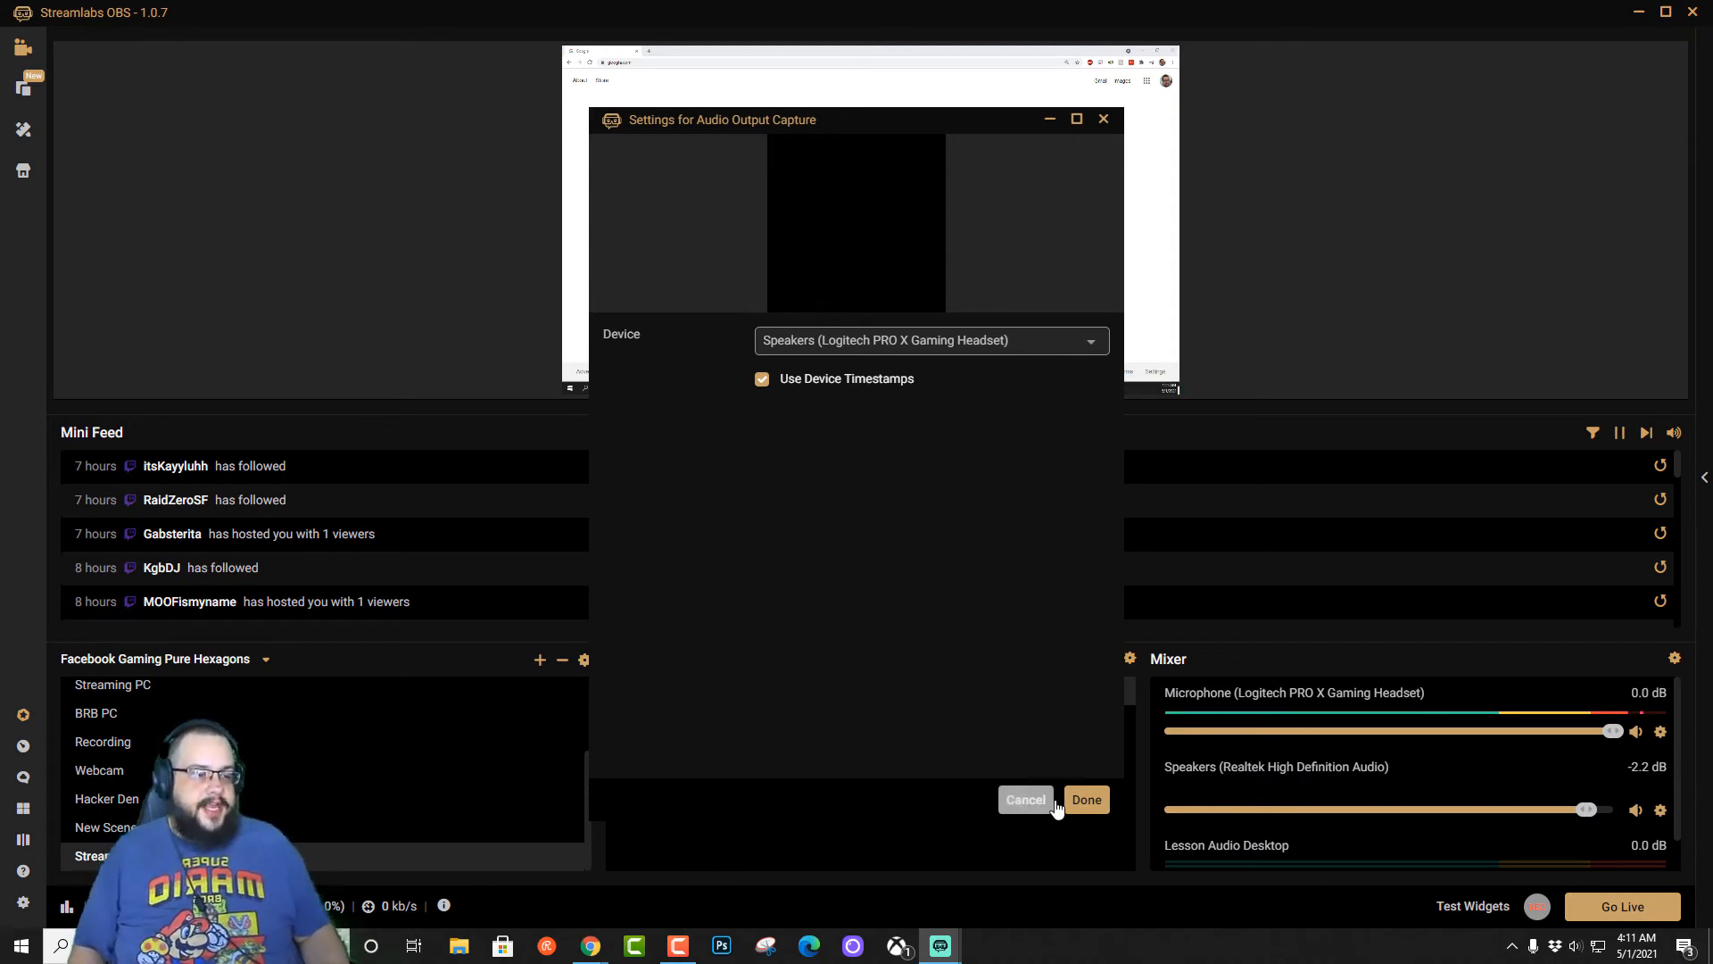
pyautogui.click(1085, 800)
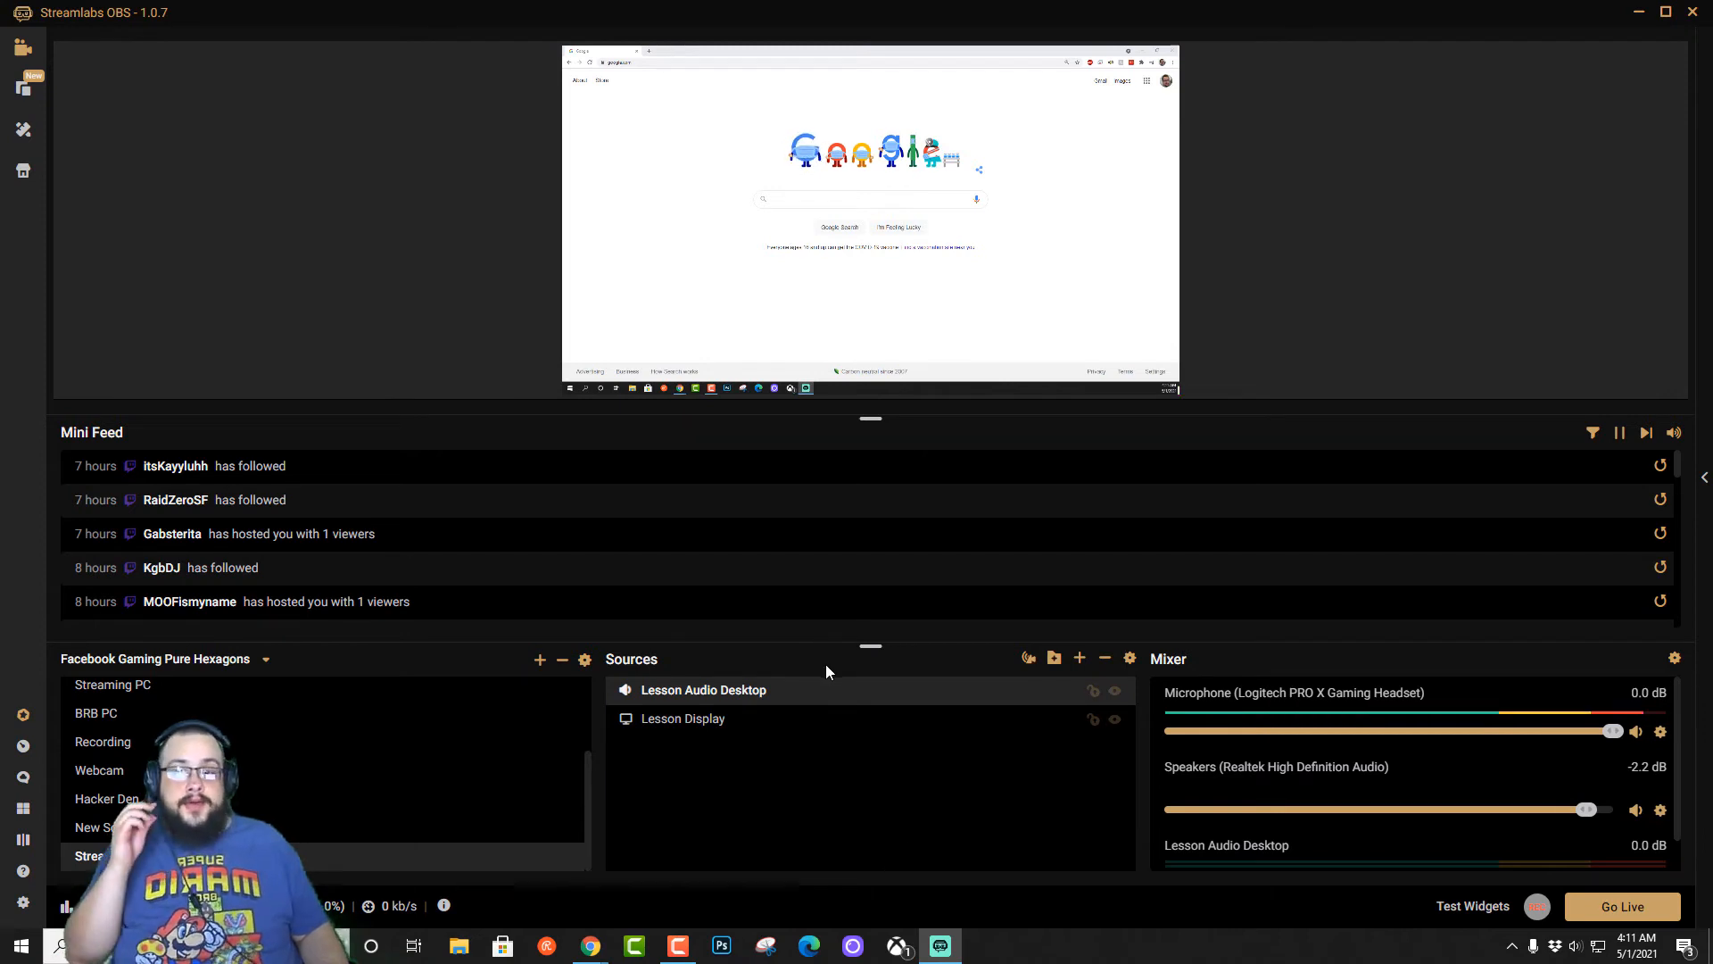
# Add a new Audio Input Capture source named Lesson Audio Mic to the scene
pyautogui.click(1079, 662)
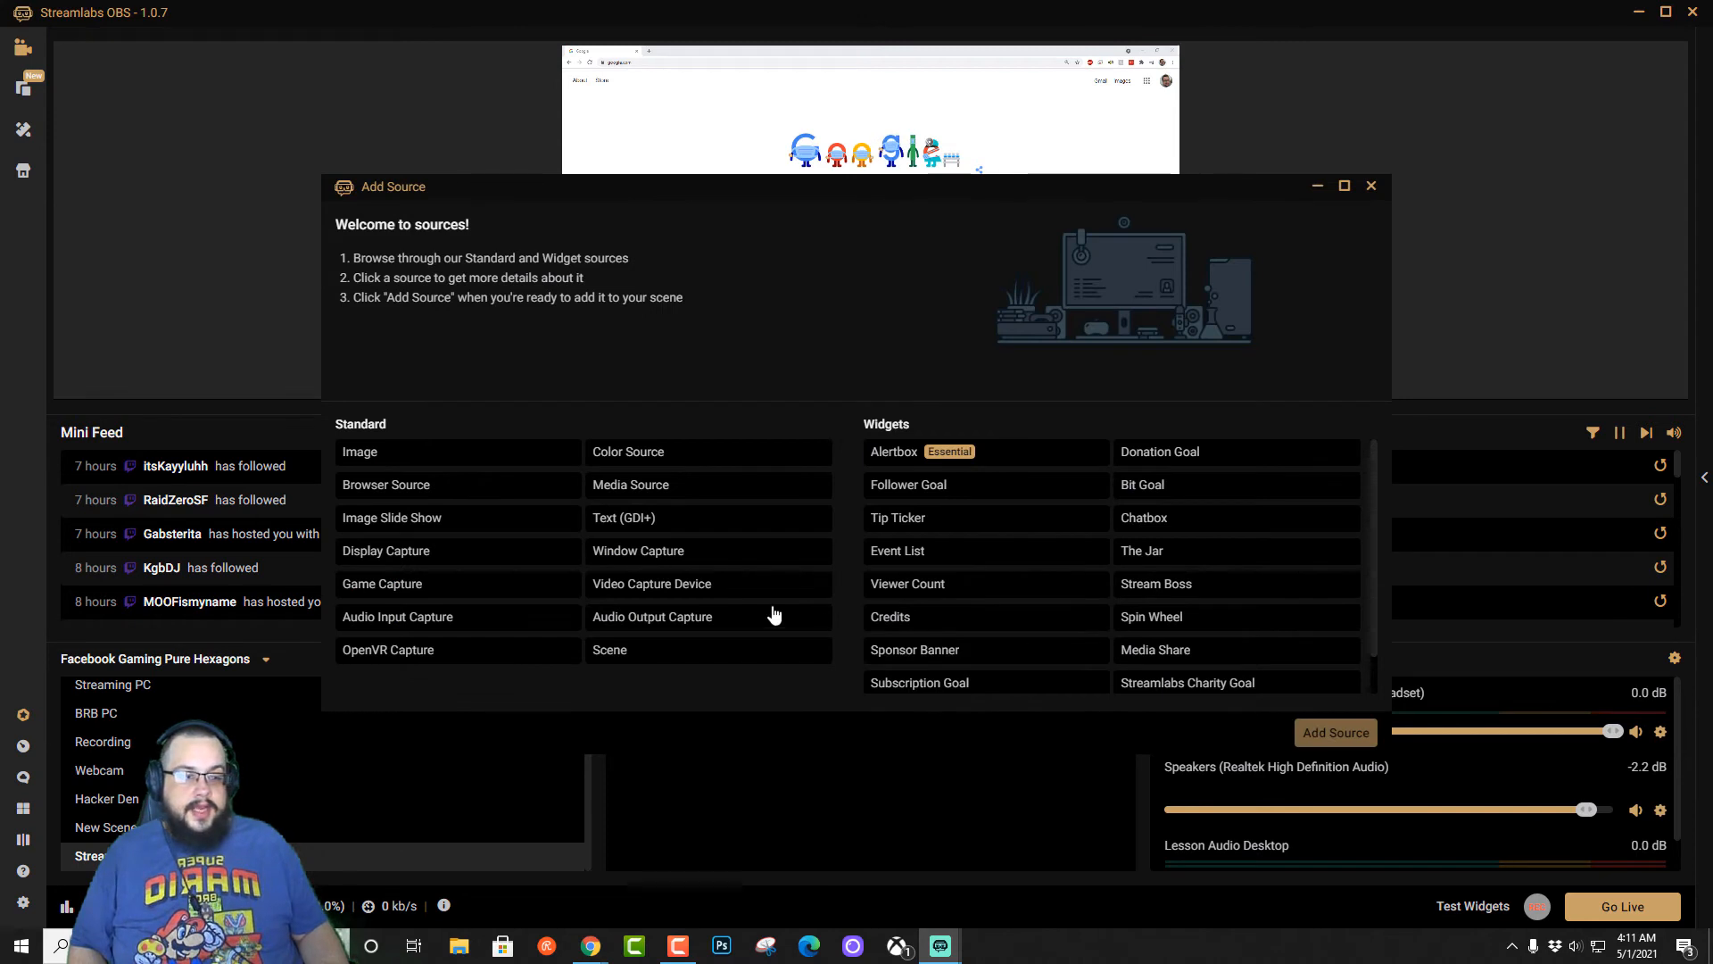
pyautogui.click(493, 625)
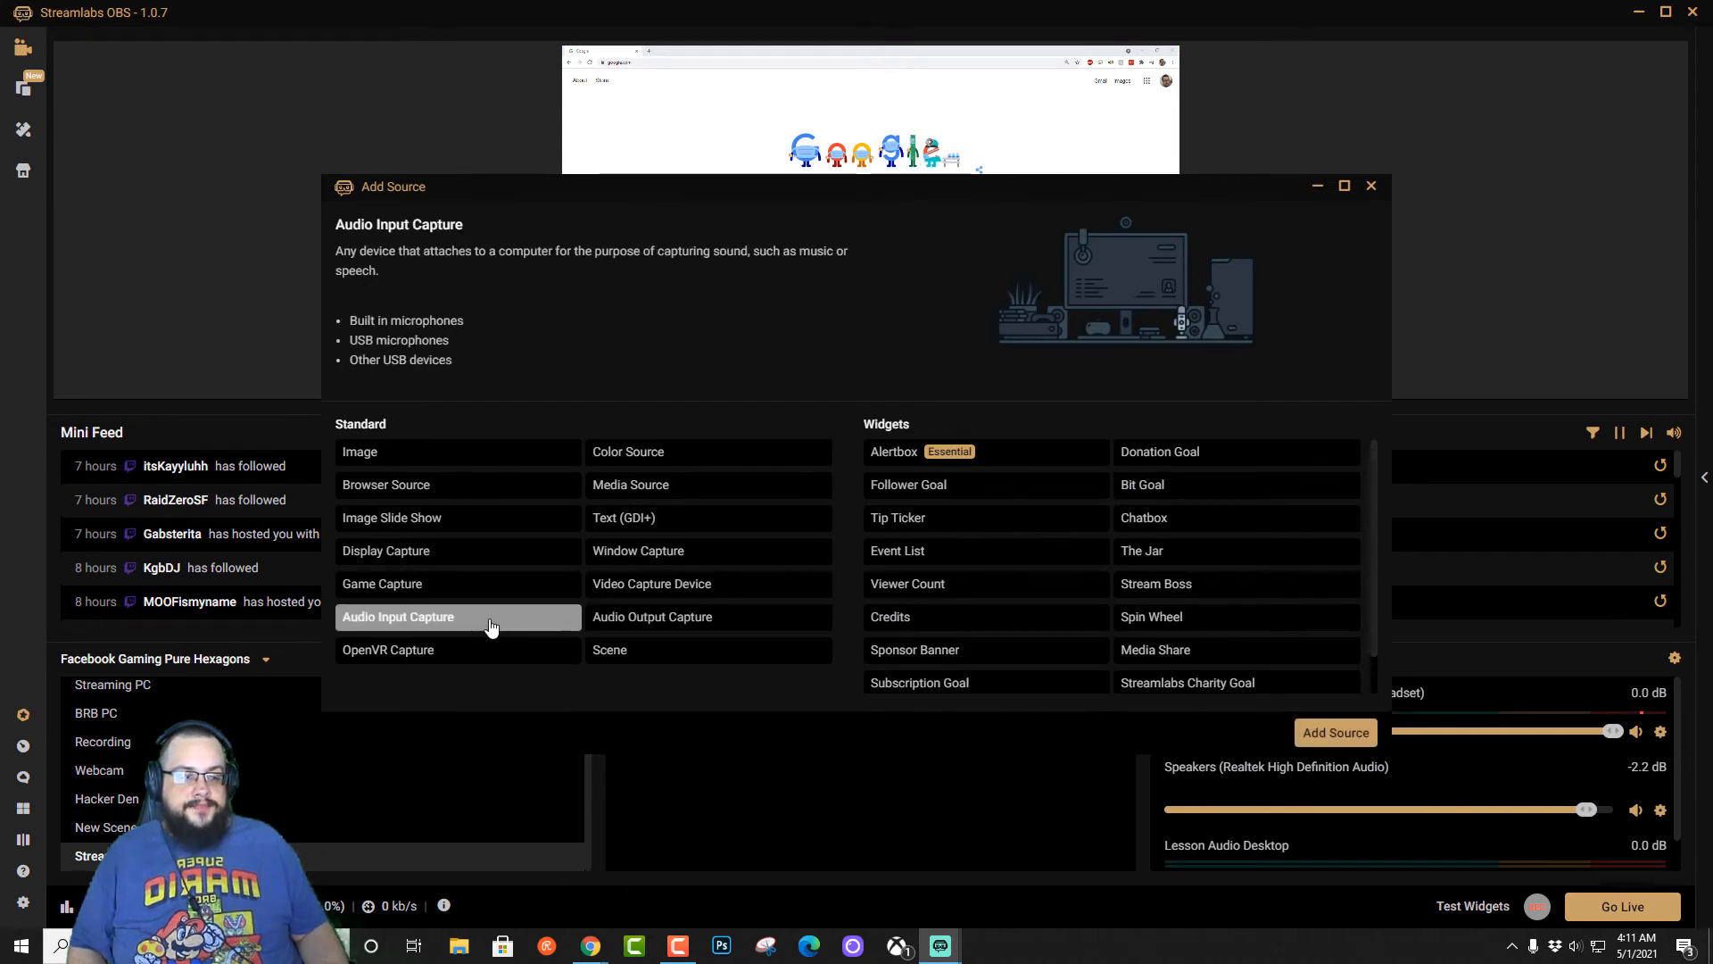
pyautogui.click(1319, 733)
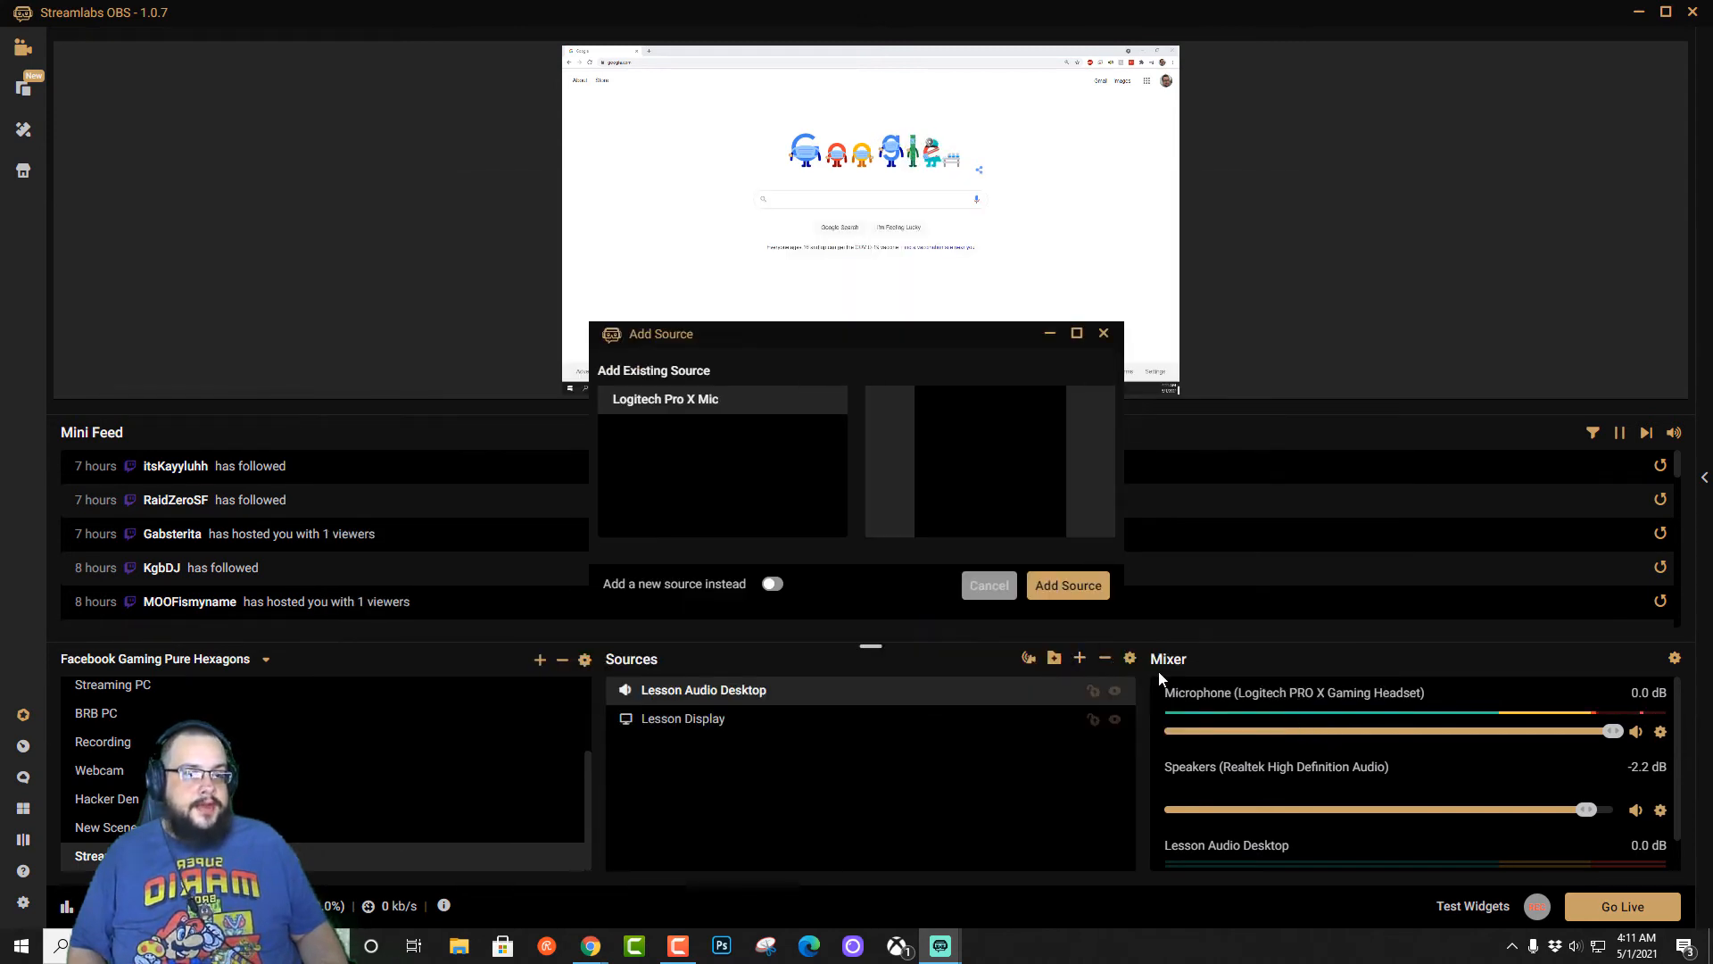
pyautogui.click(772, 584)
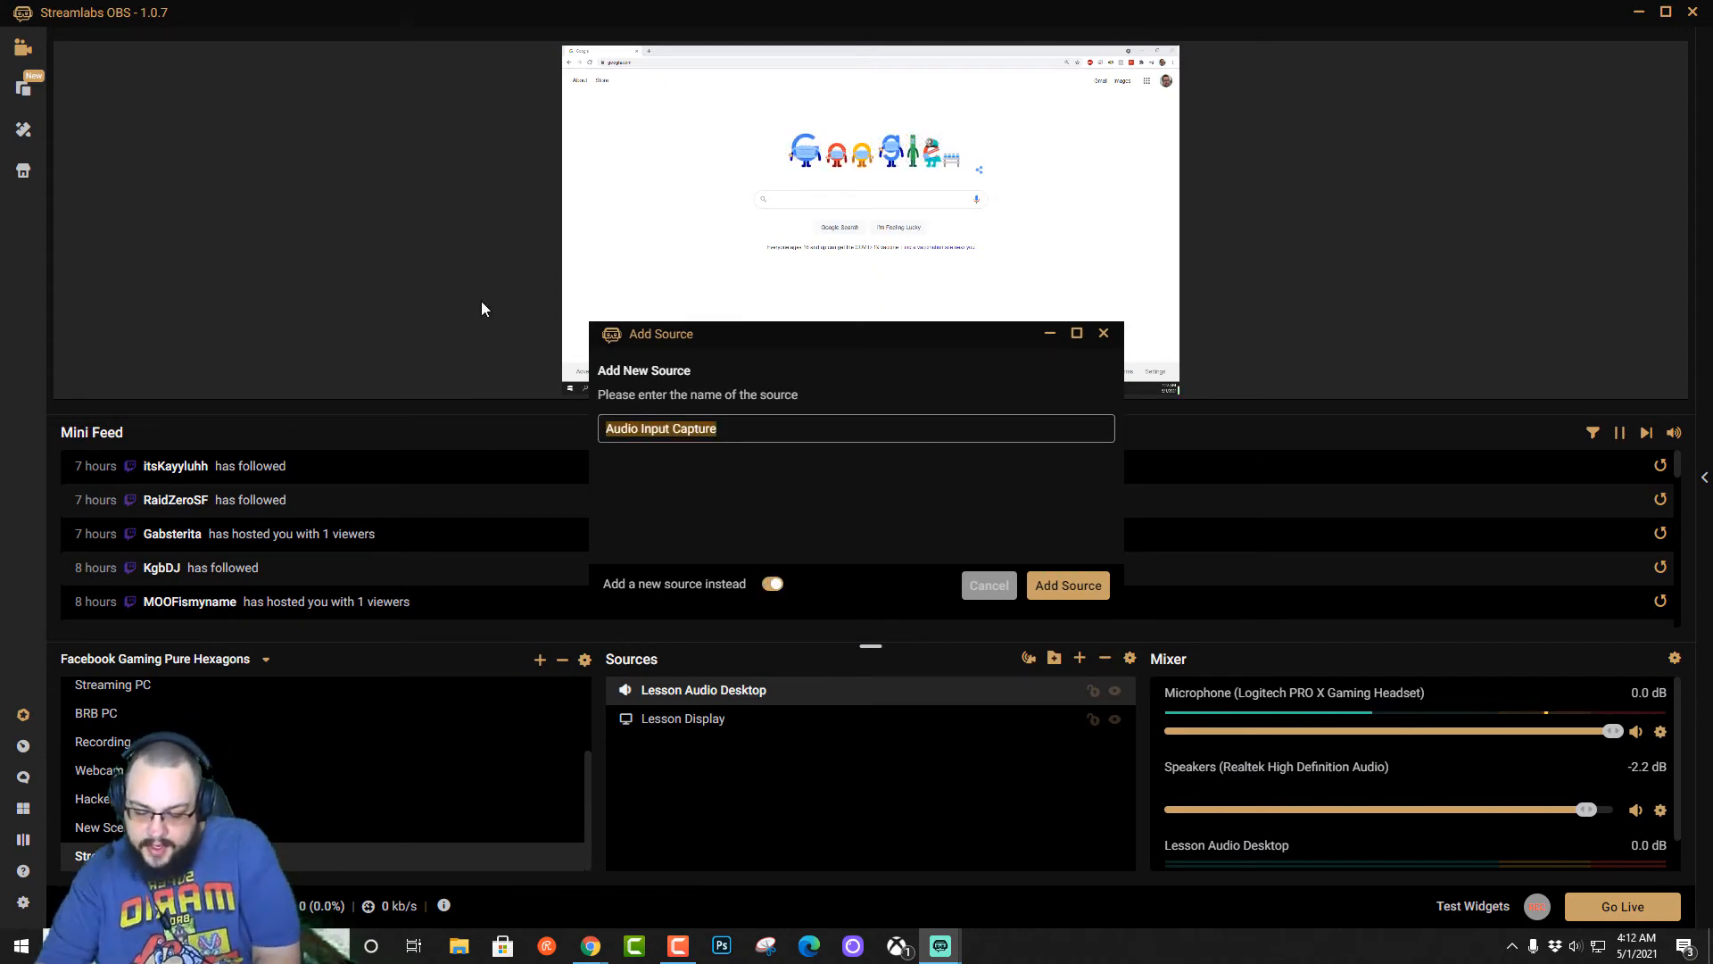
pyautogui.write('Lesson Audio')
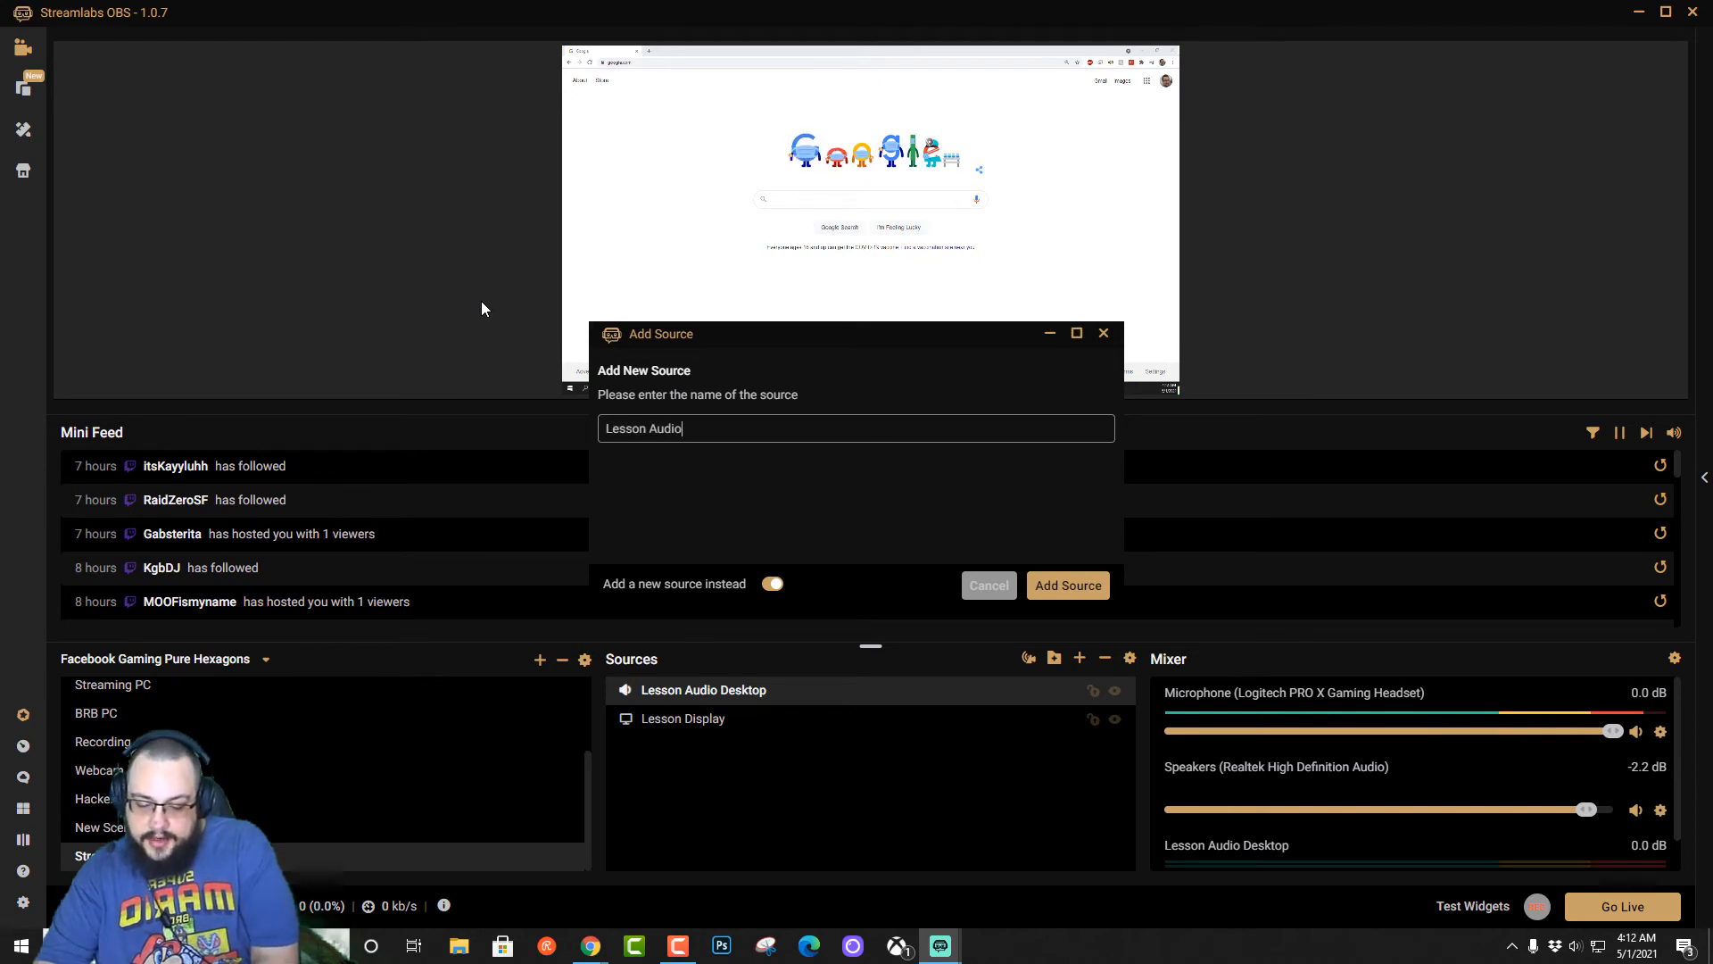
pyautogui.write(' Mic')
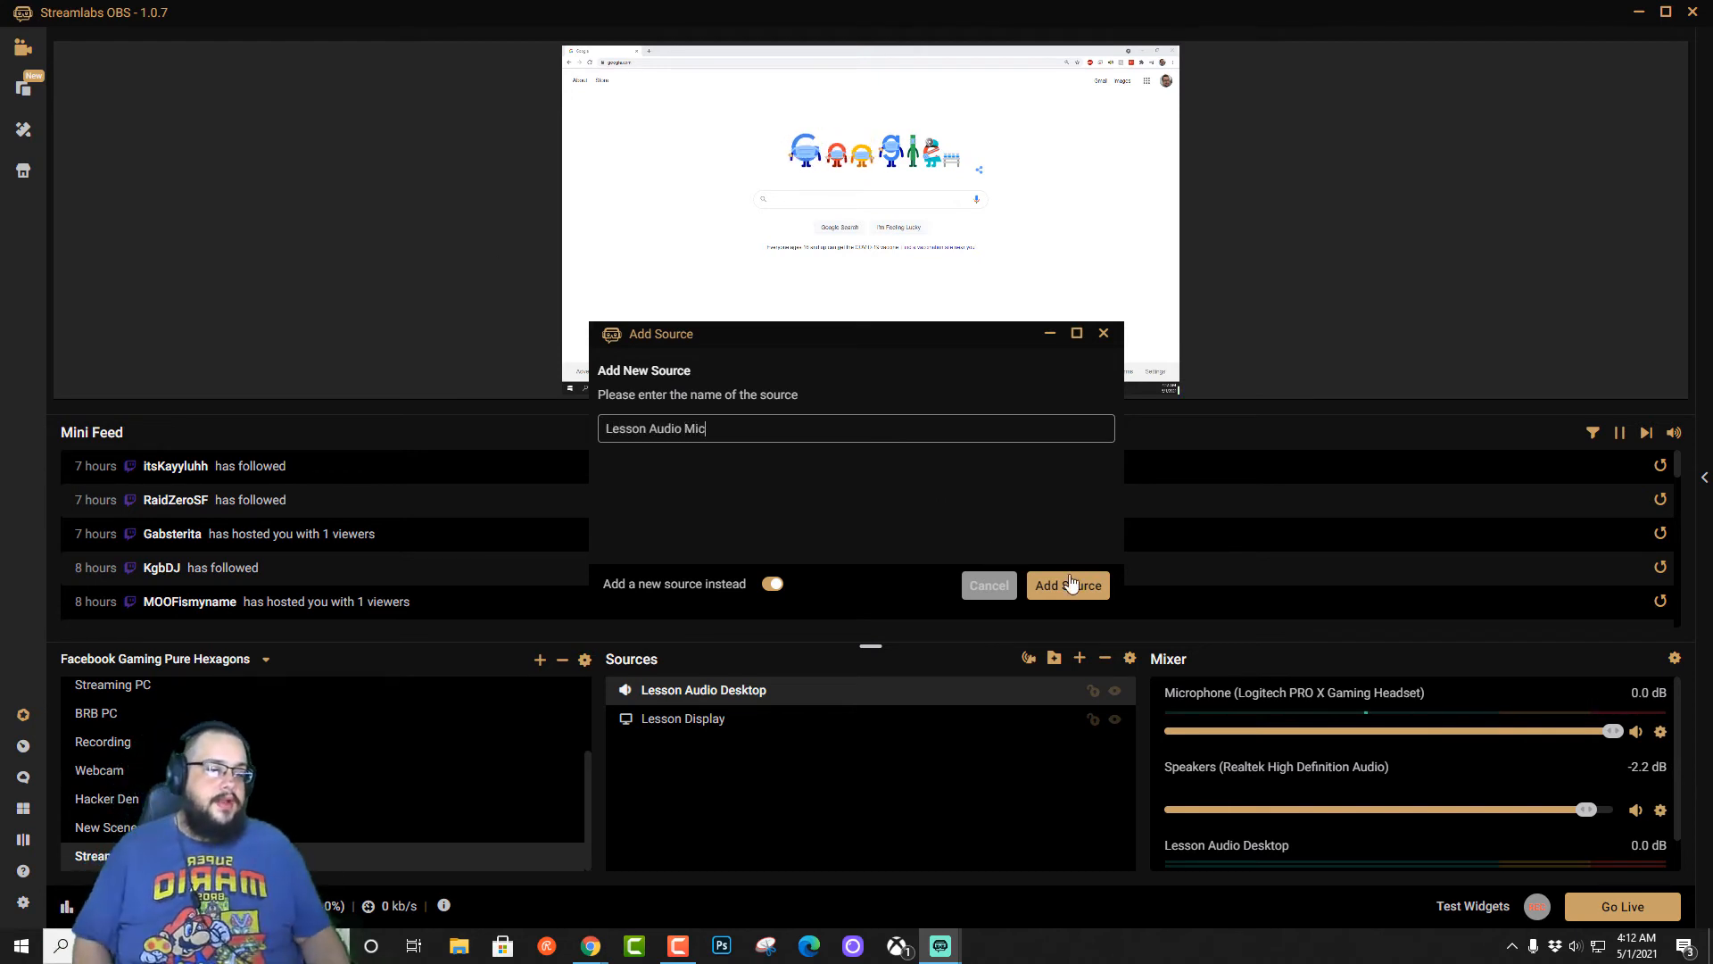
pyautogui.click(1071, 583)
# Set the device of the Lesson Audio Mic source to Microphone (Logitech PRO X Gaming Headset) and finish its settings
pyautogui.click(941, 346)
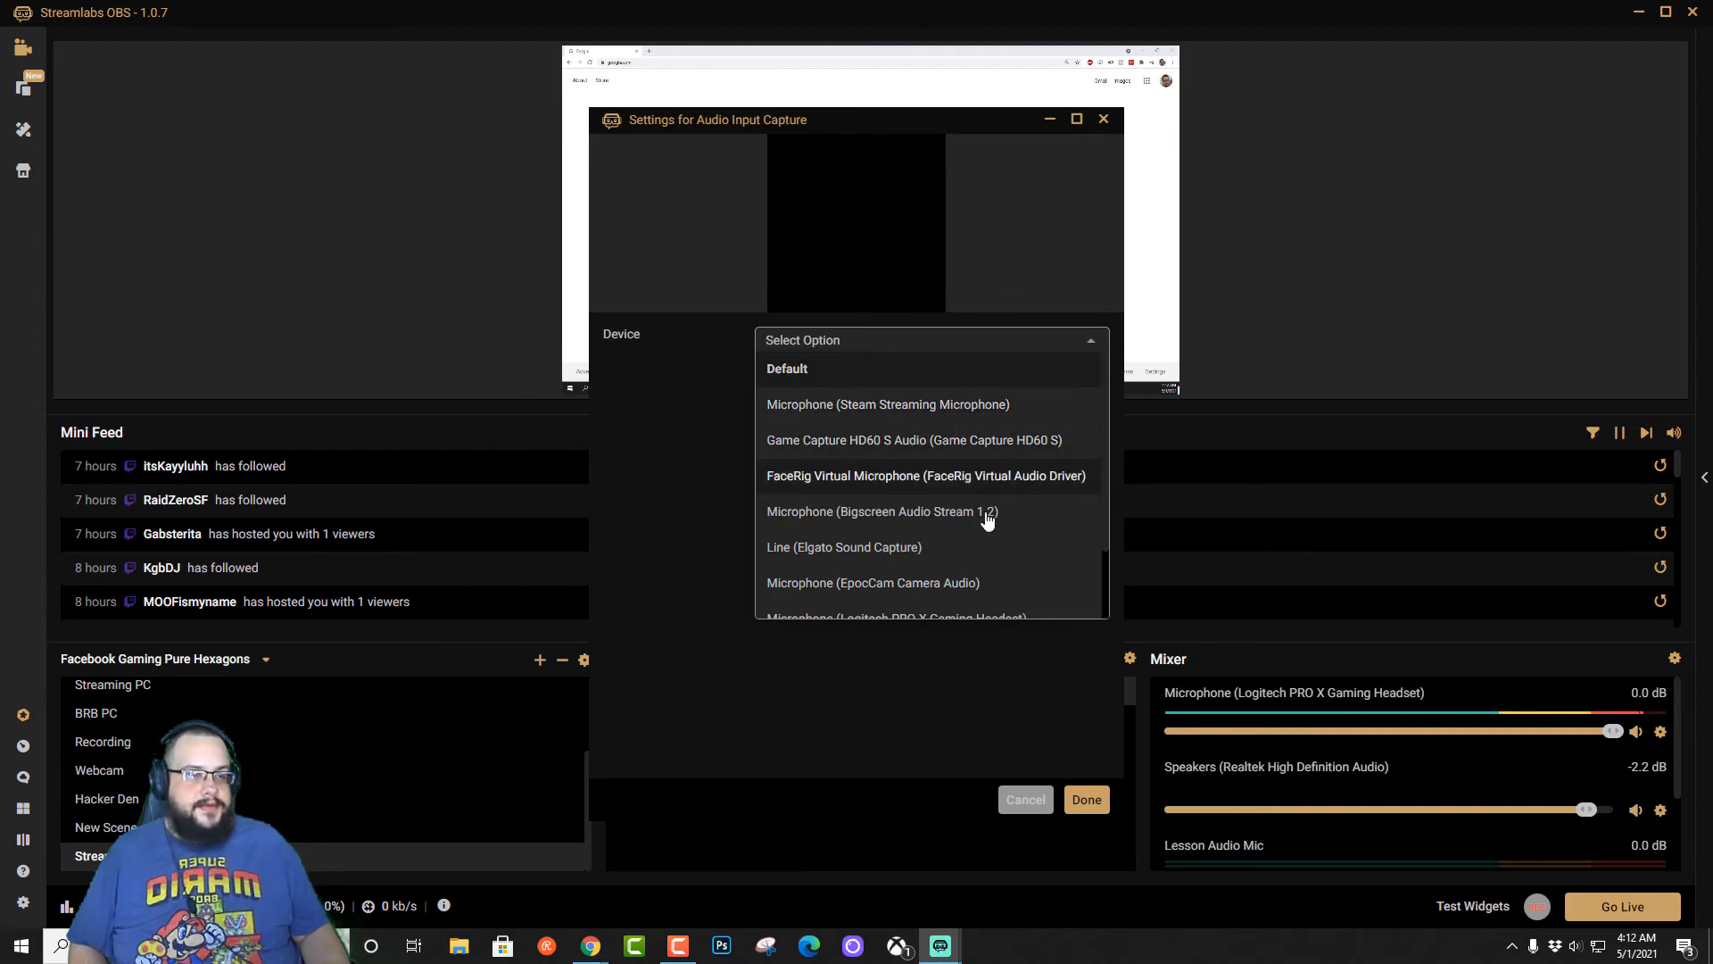
pyautogui.scroll(-1, 1016, 510)
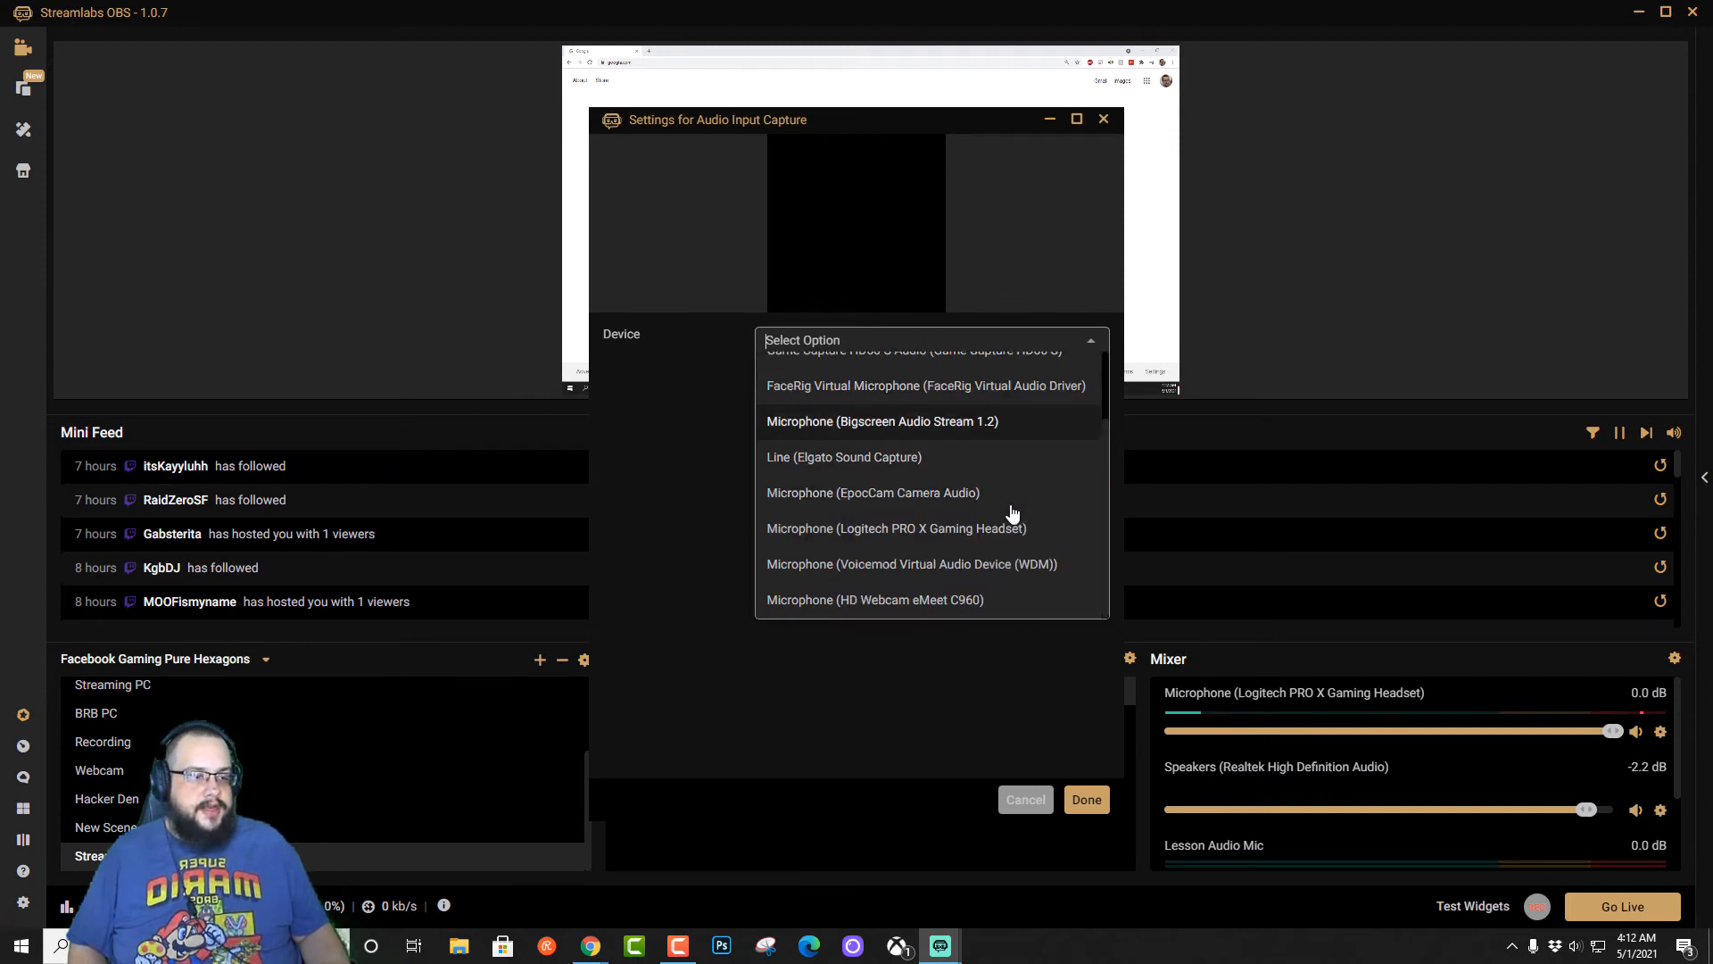
pyautogui.click(974, 529)
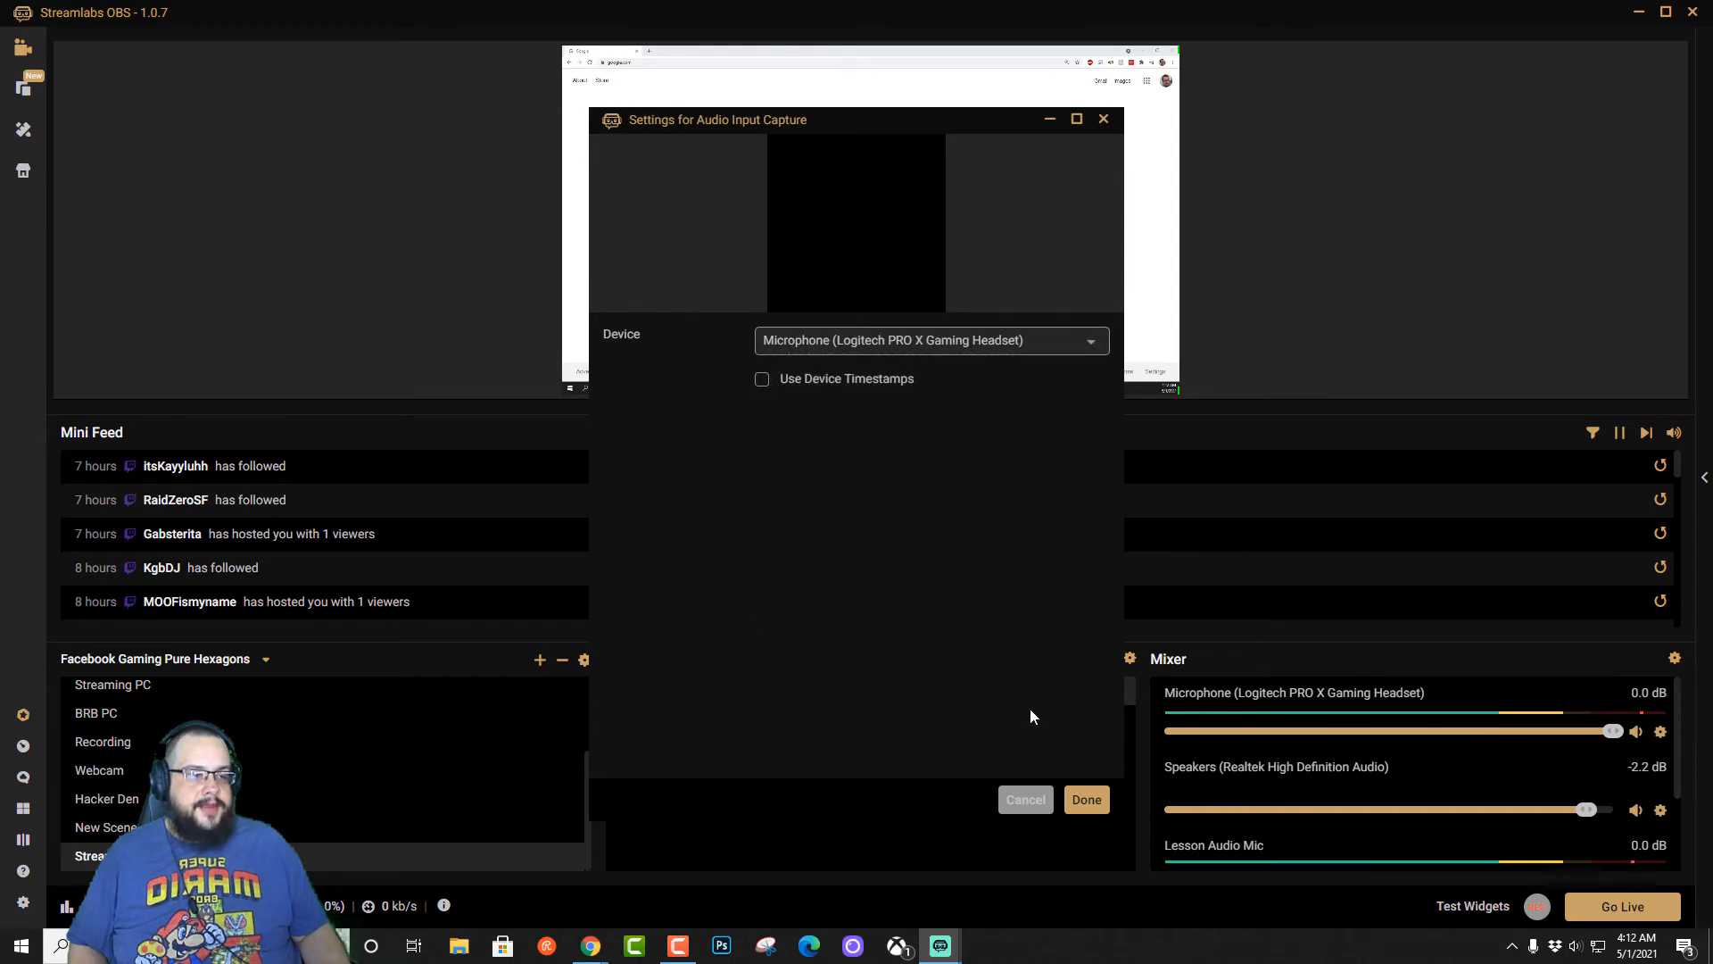
pyautogui.click(1087, 800)
# Mute the global Microphone (Logitech PRO X Gaming Headset) and Speakers (Realtek High Definition Audio) channels in the audio mixer, leaving the Lesson channels active
pyautogui.scroll(-2, 1658, 759)
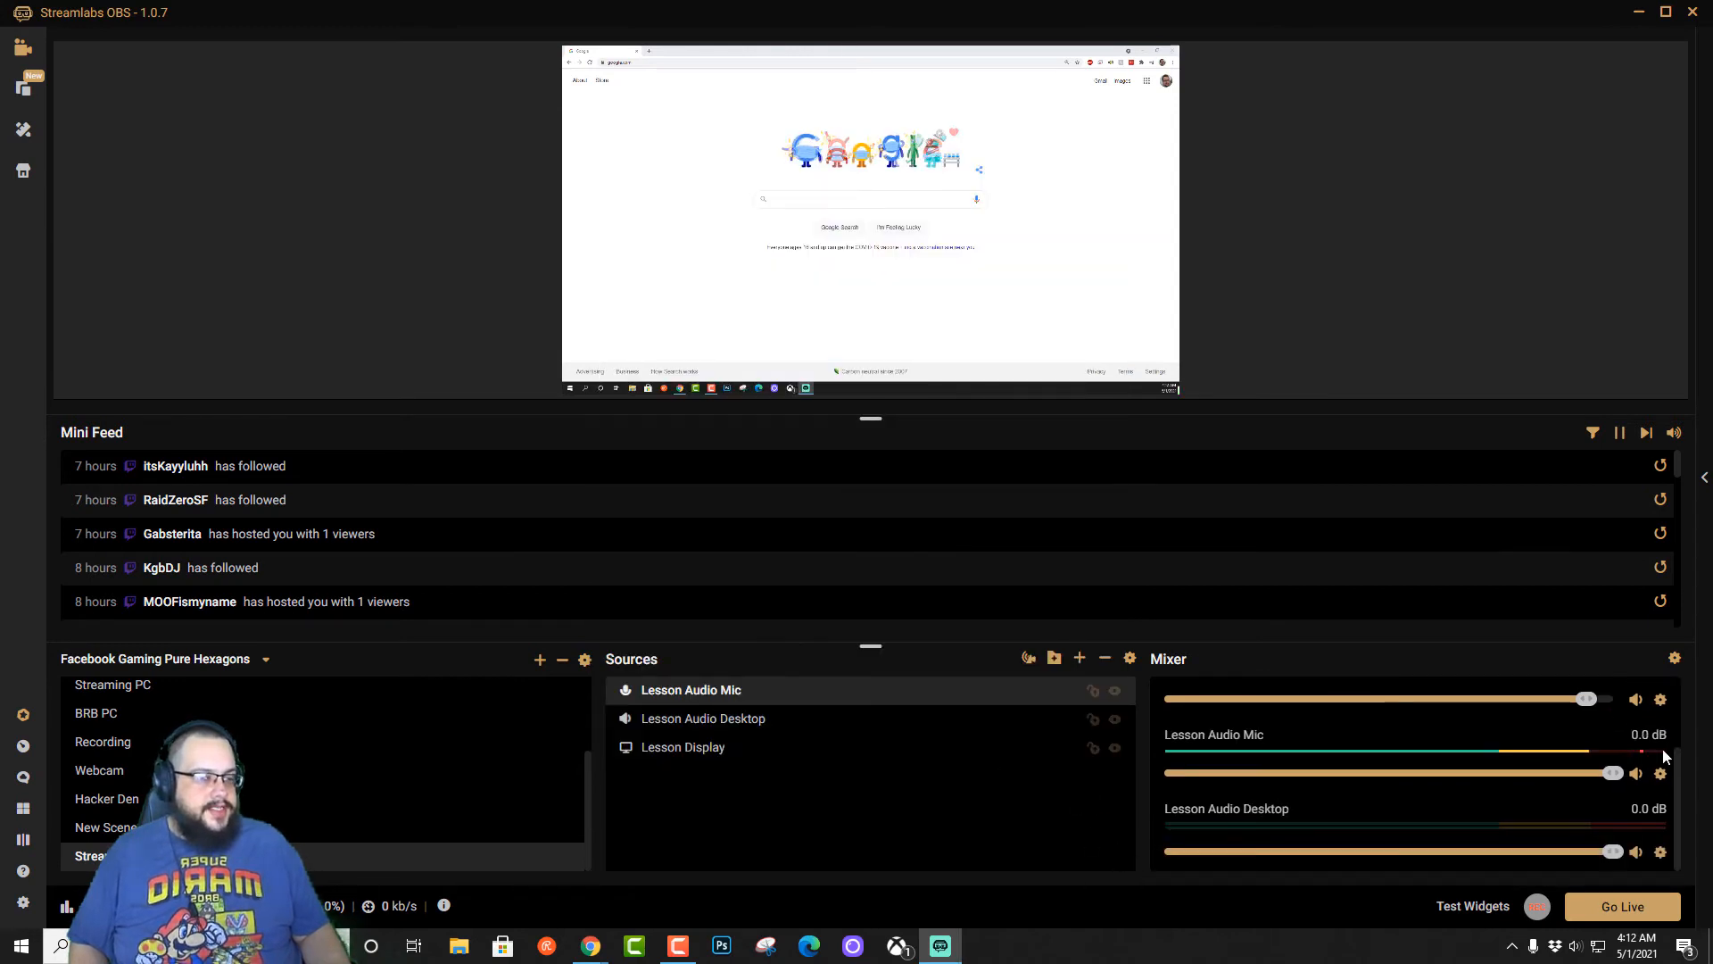
pyautogui.scroll(2, 1659, 752)
pyautogui.click(1636, 732)
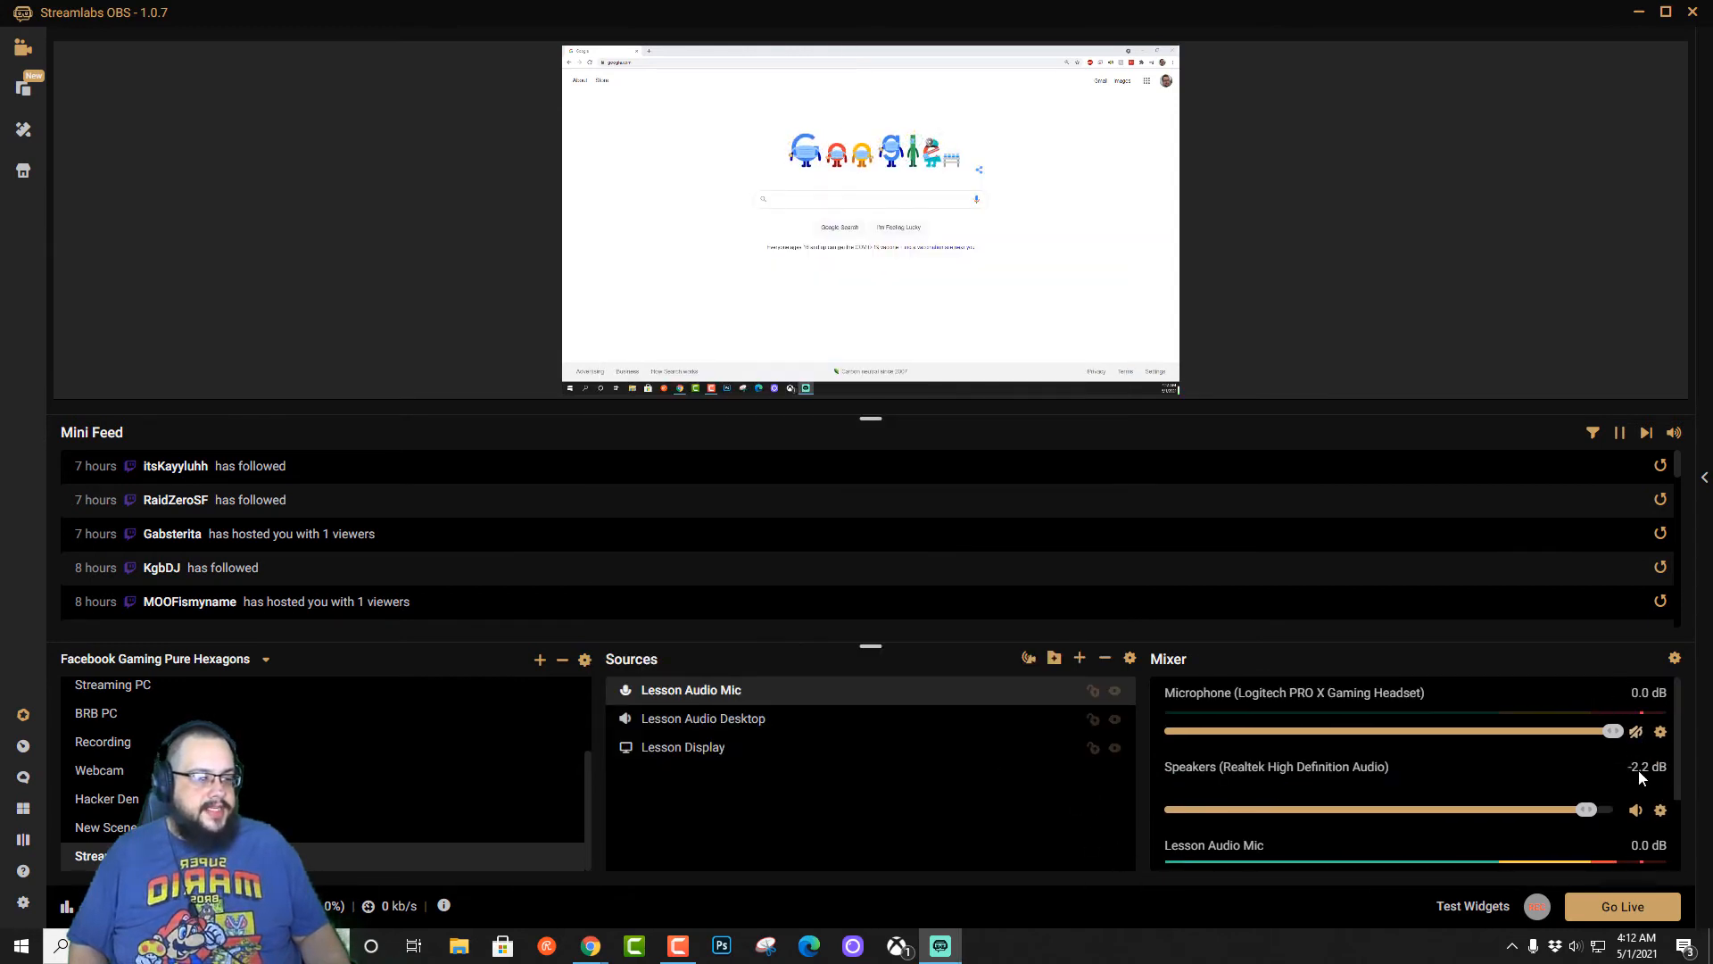
pyautogui.scroll(-1, 1639, 781)
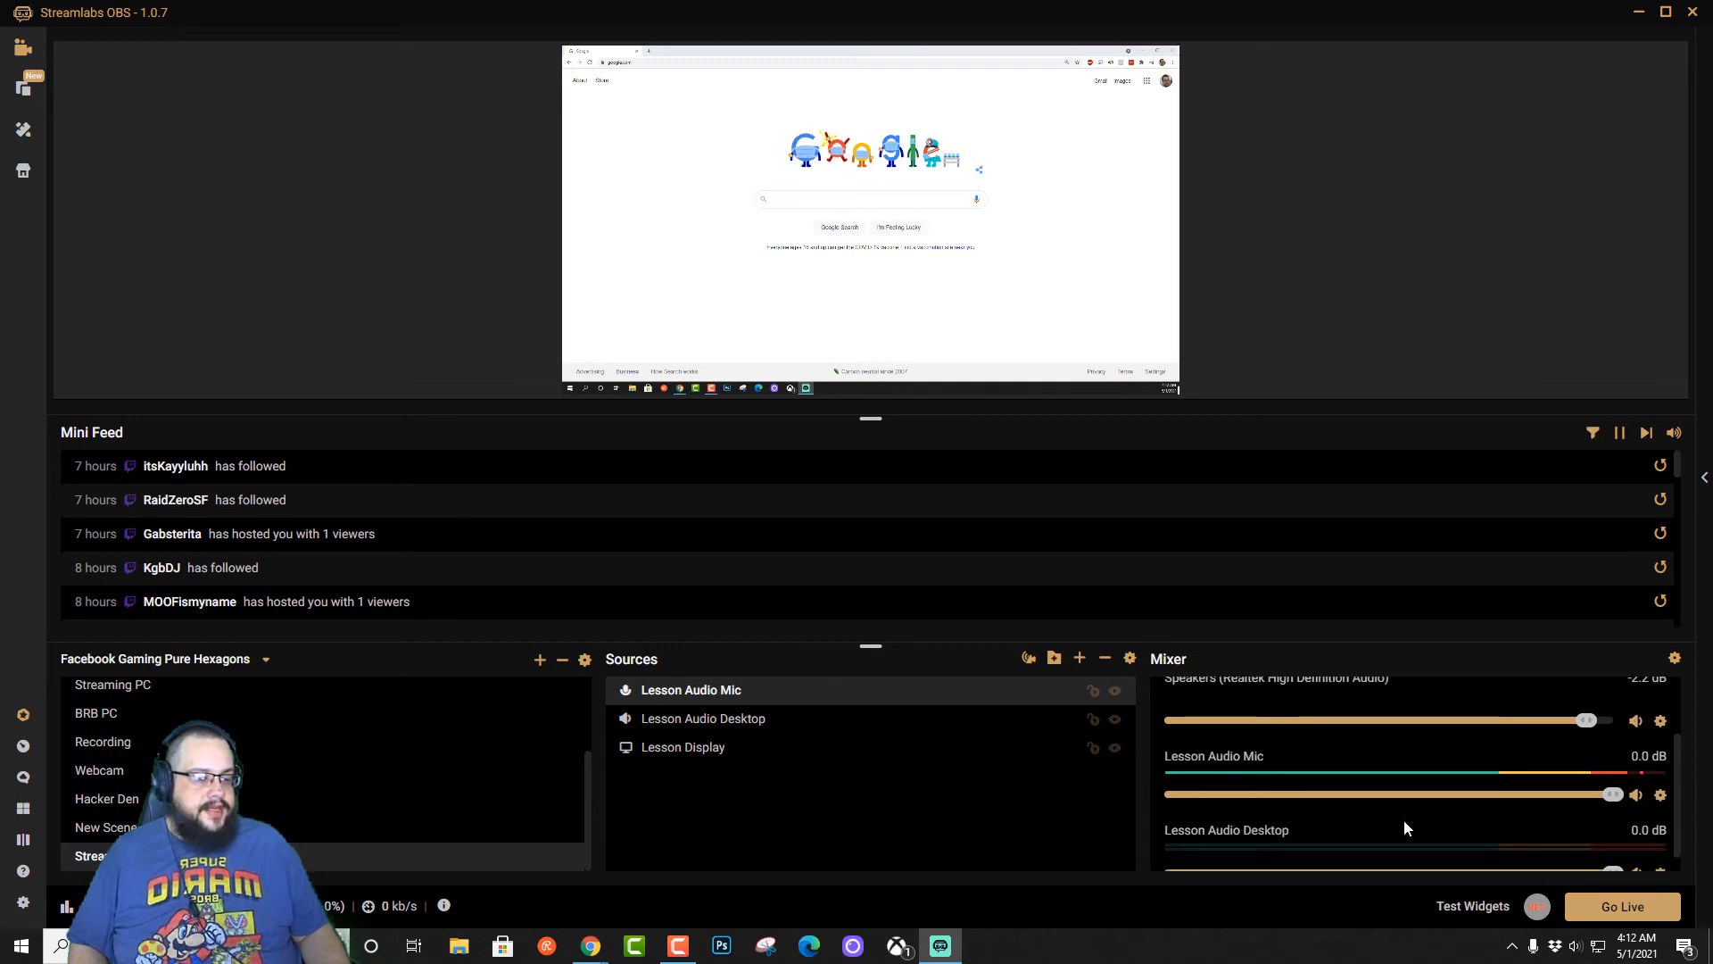
pyautogui.scroll(1, 1620, 786)
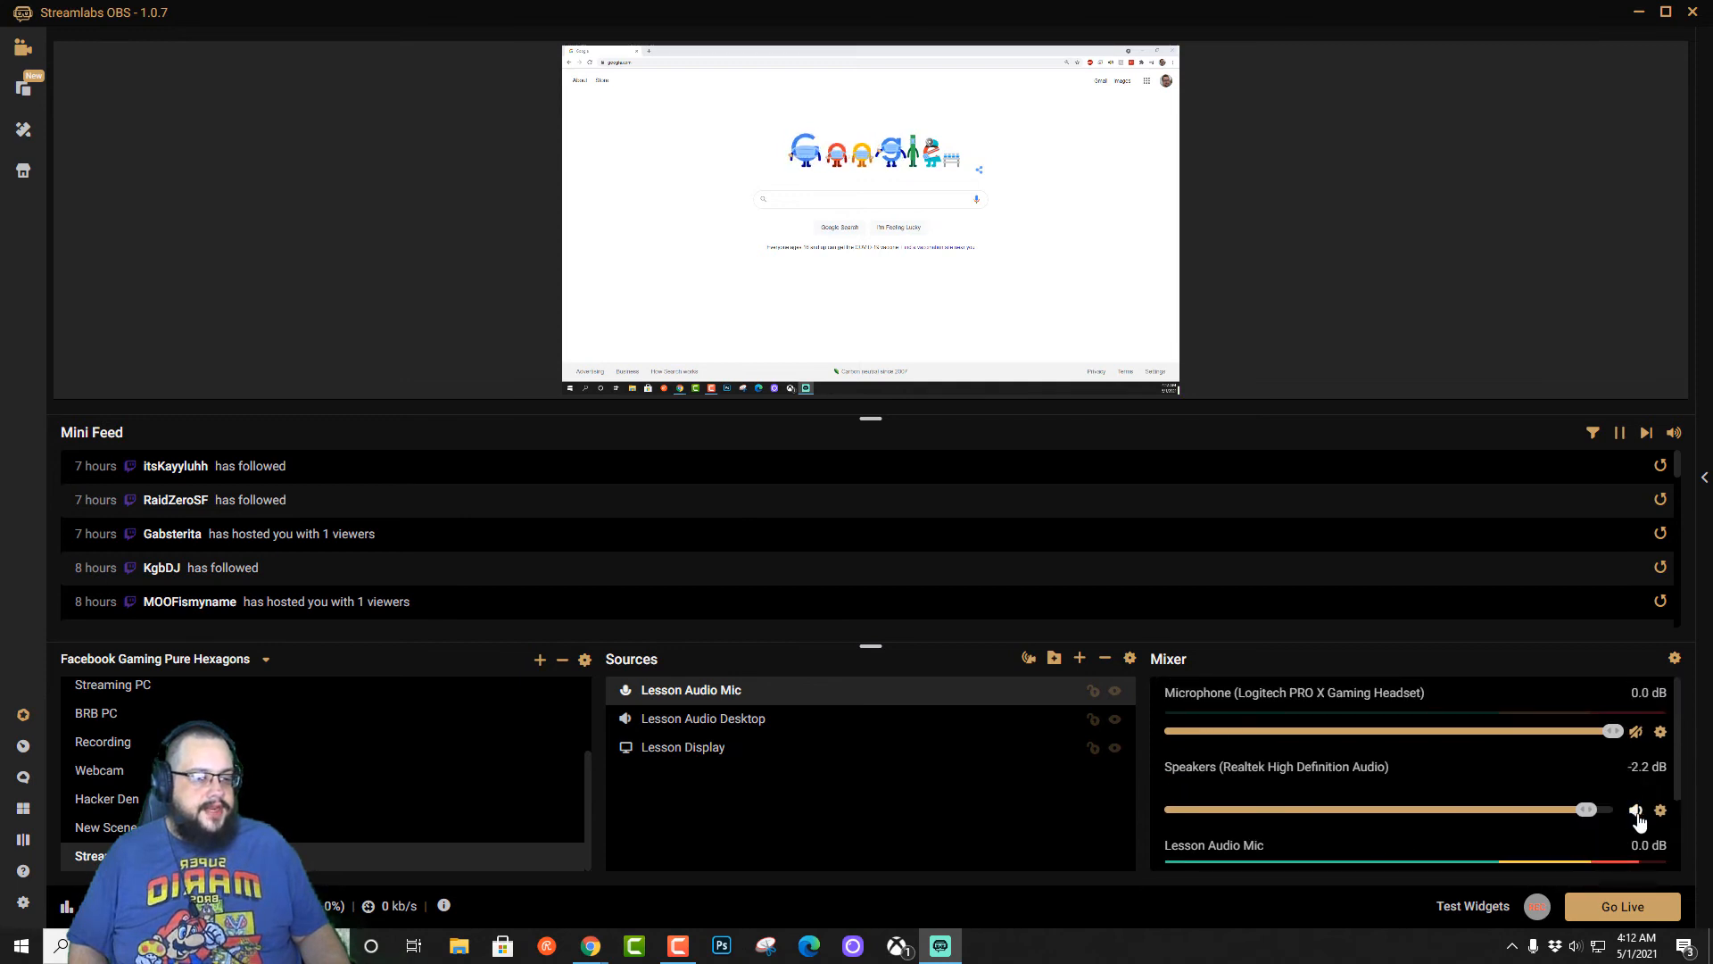
pyautogui.click(1636, 809)
pyautogui.scroll(-1, 1639, 821)
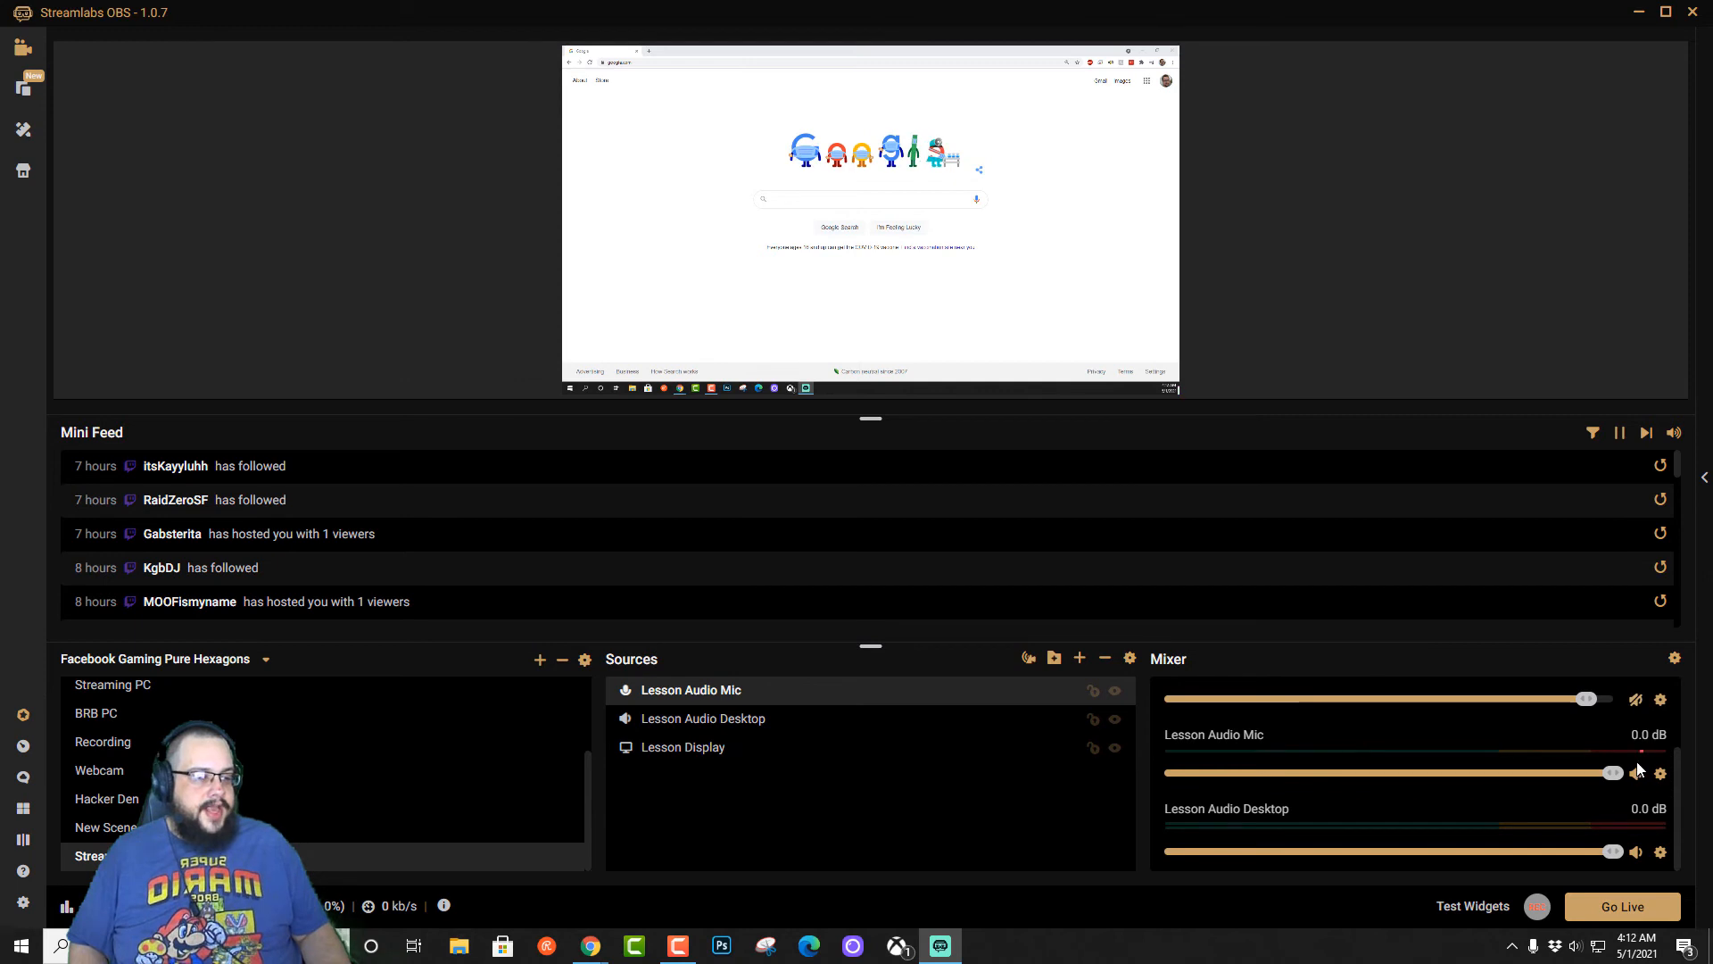
pyautogui.moveTo(1614, 773)
pyautogui.mouseDown()
pyautogui.moveTo(1374, 775)
pyautogui.moveTo(1640, 787)
pyautogui.mouseUp()
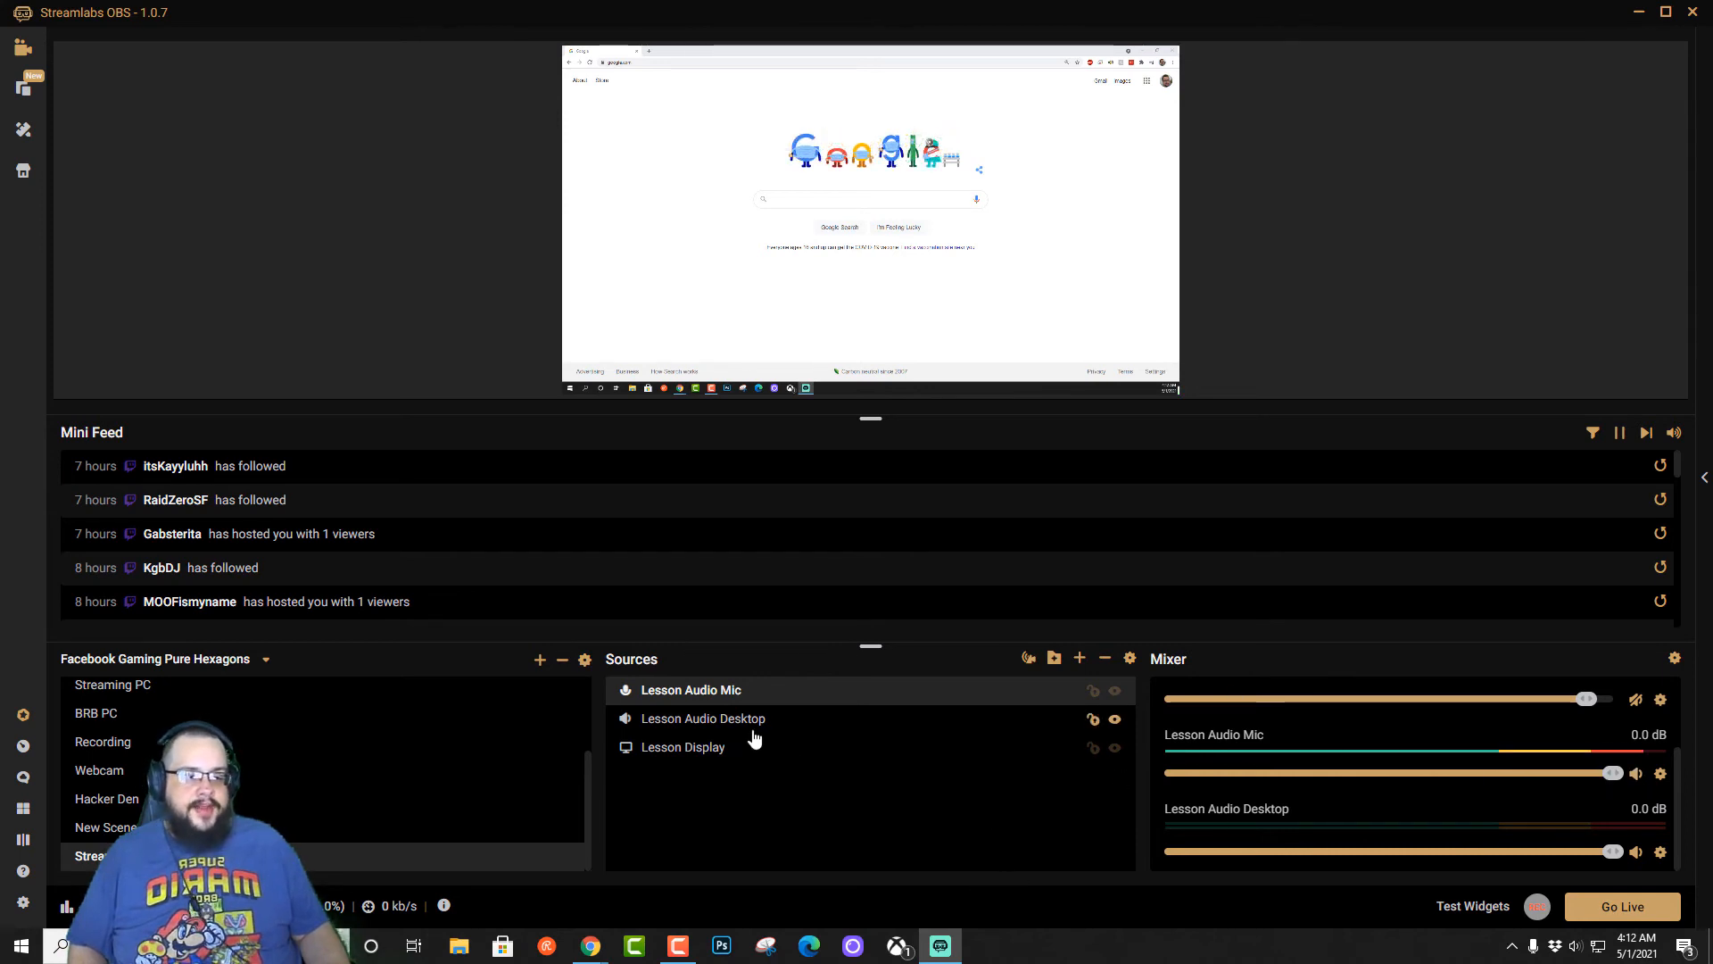
# Add the existing Alert Box widget to the scene as a source
pyautogui.click(705, 748)
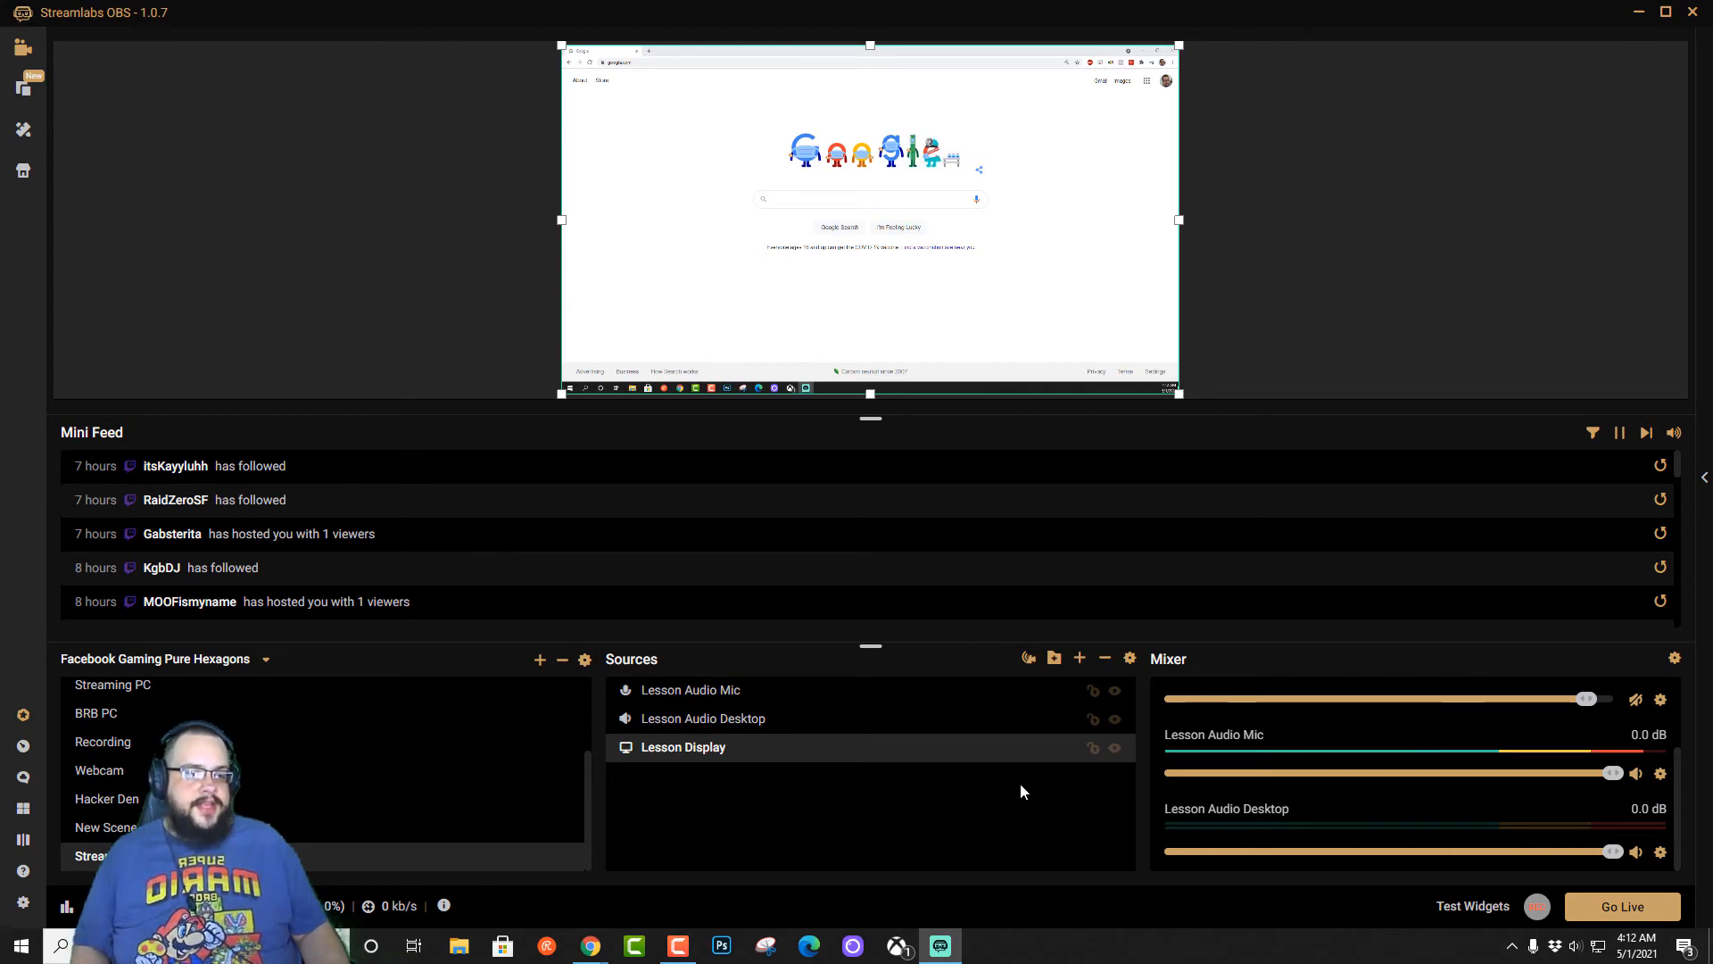
pyautogui.click(1082, 659)
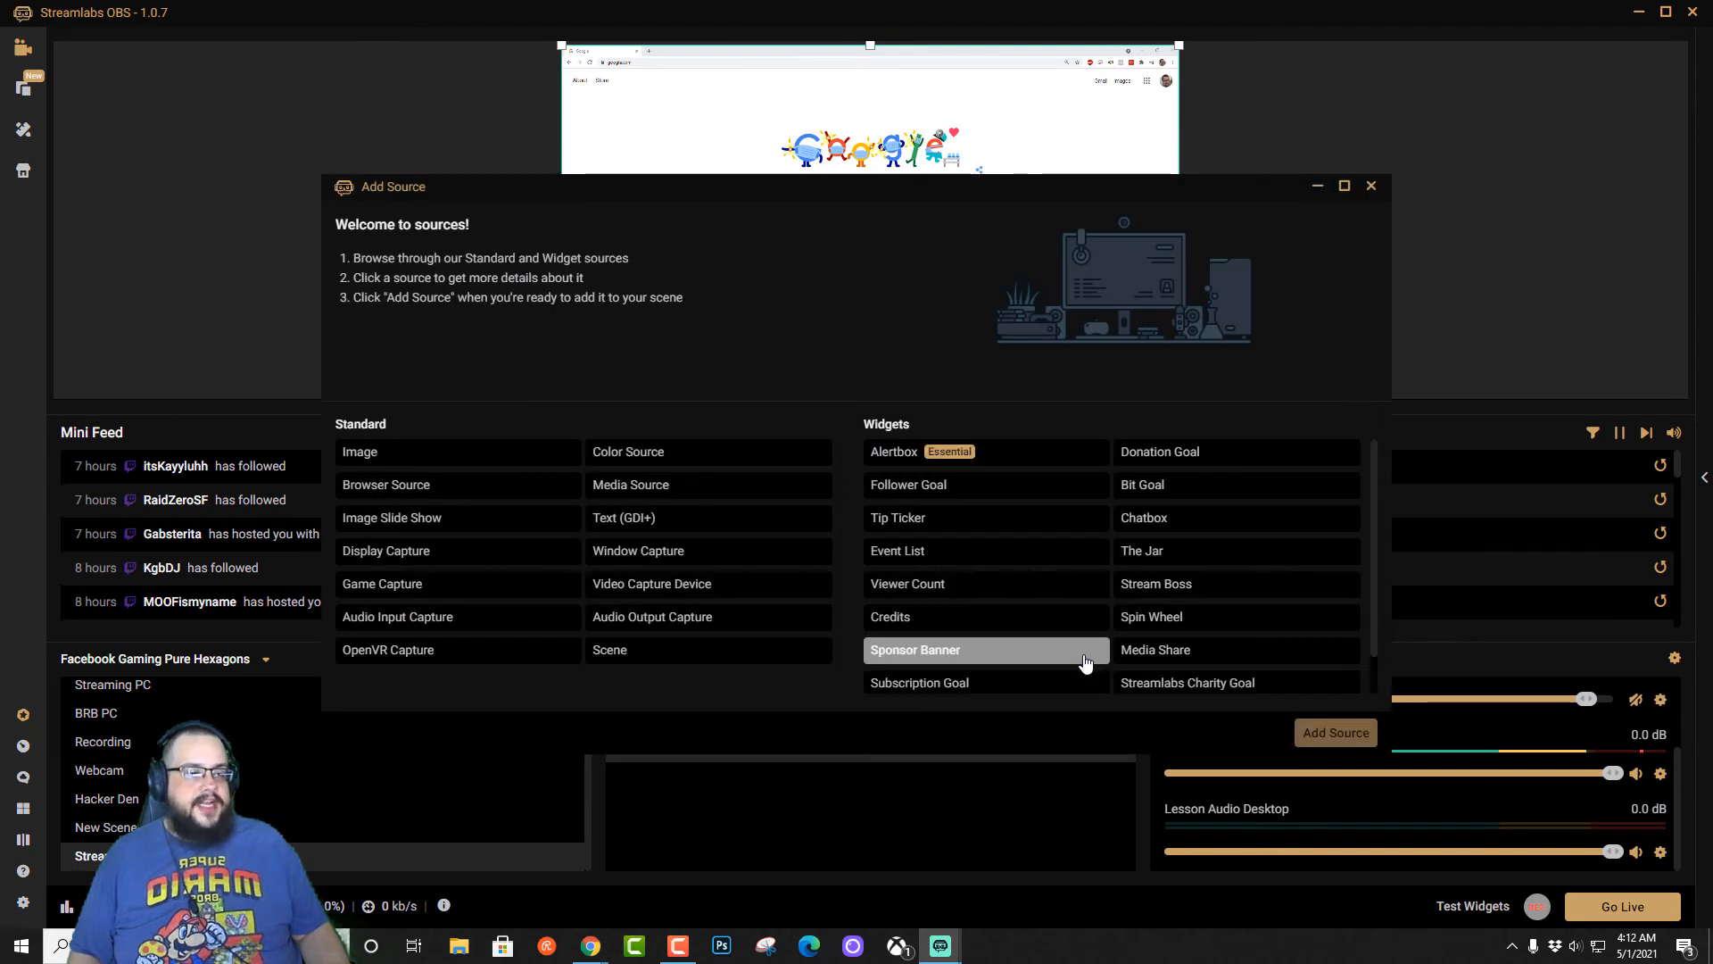
pyautogui.click(1014, 460)
pyautogui.click(1336, 732)
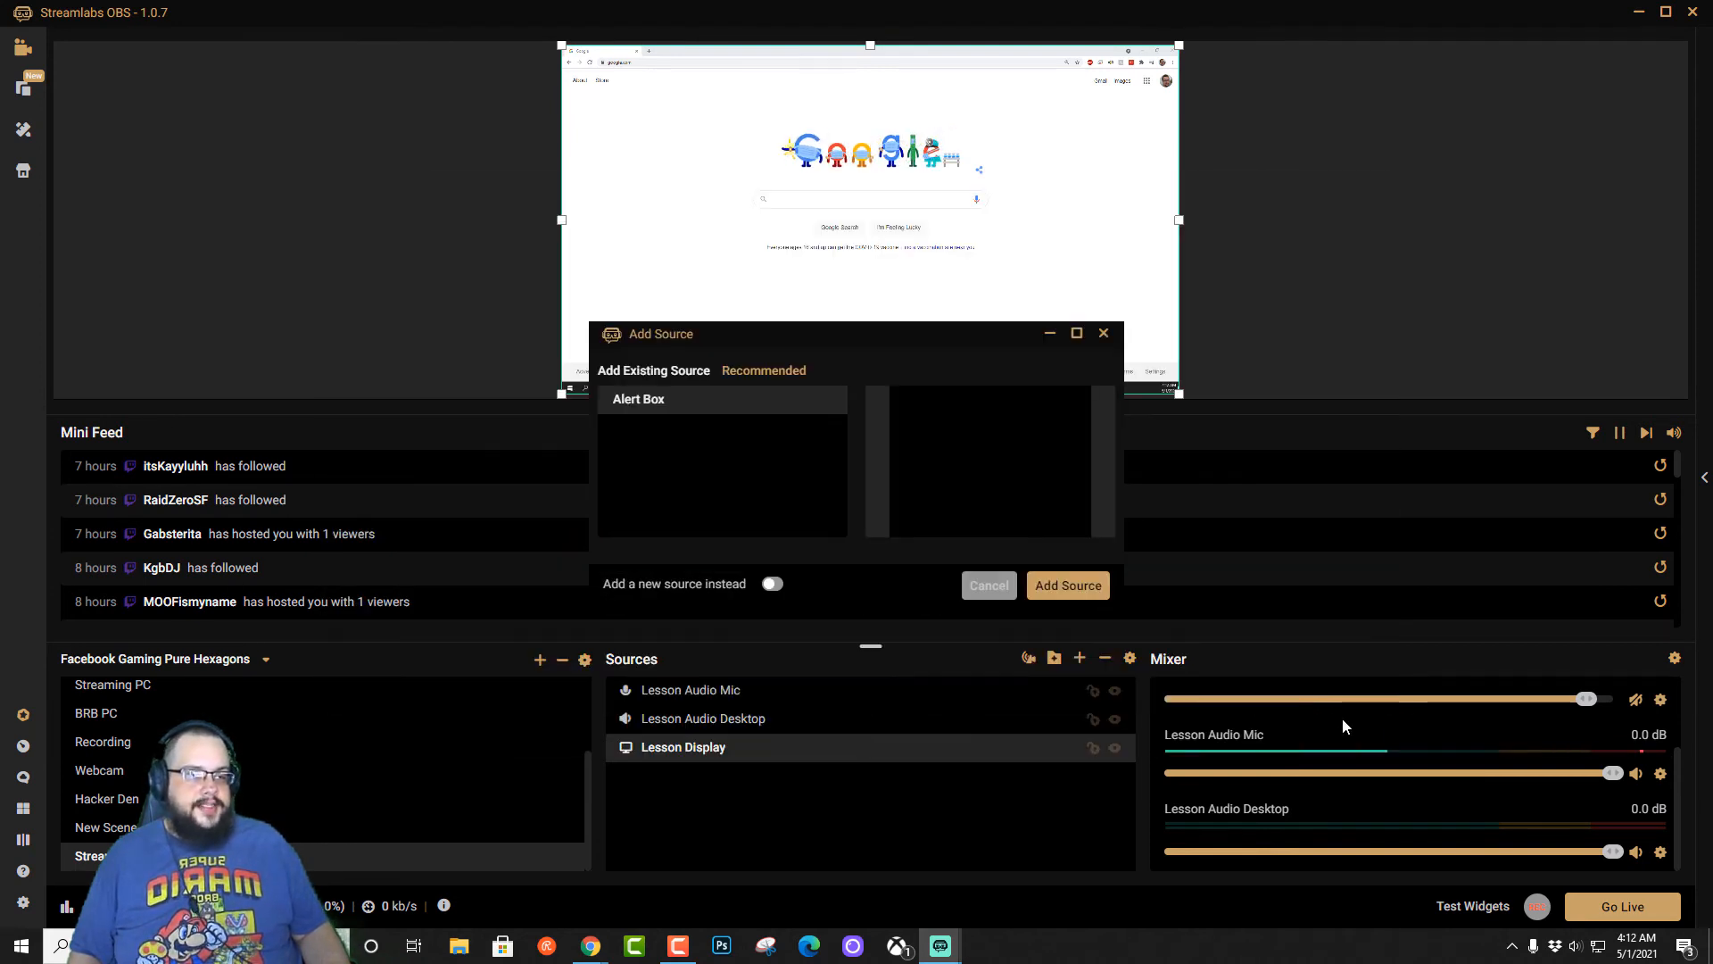
pyautogui.click(1067, 586)
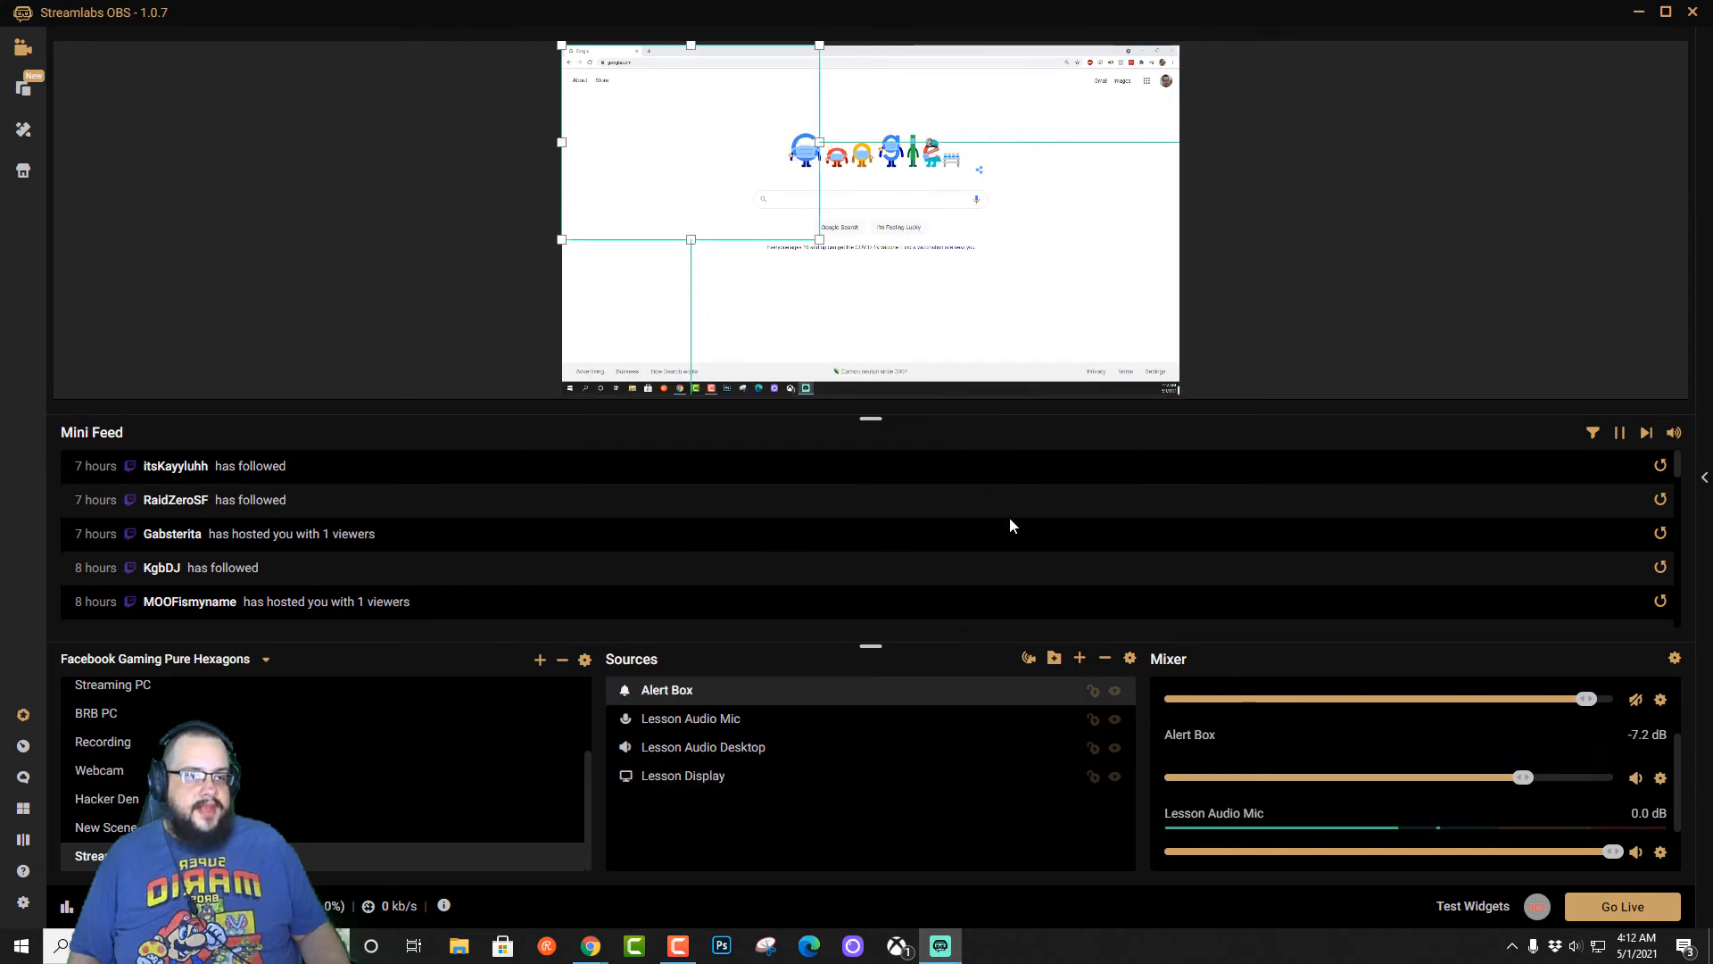
# Enlarge the Alert Box to about the full canvas height and centre it horizontally over the display capture
pyautogui.moveTo(701, 169)
pyautogui.mouseDown()
pyautogui.moveTo(882, 237)
pyautogui.moveTo(723, 166)
pyautogui.mouseUp()
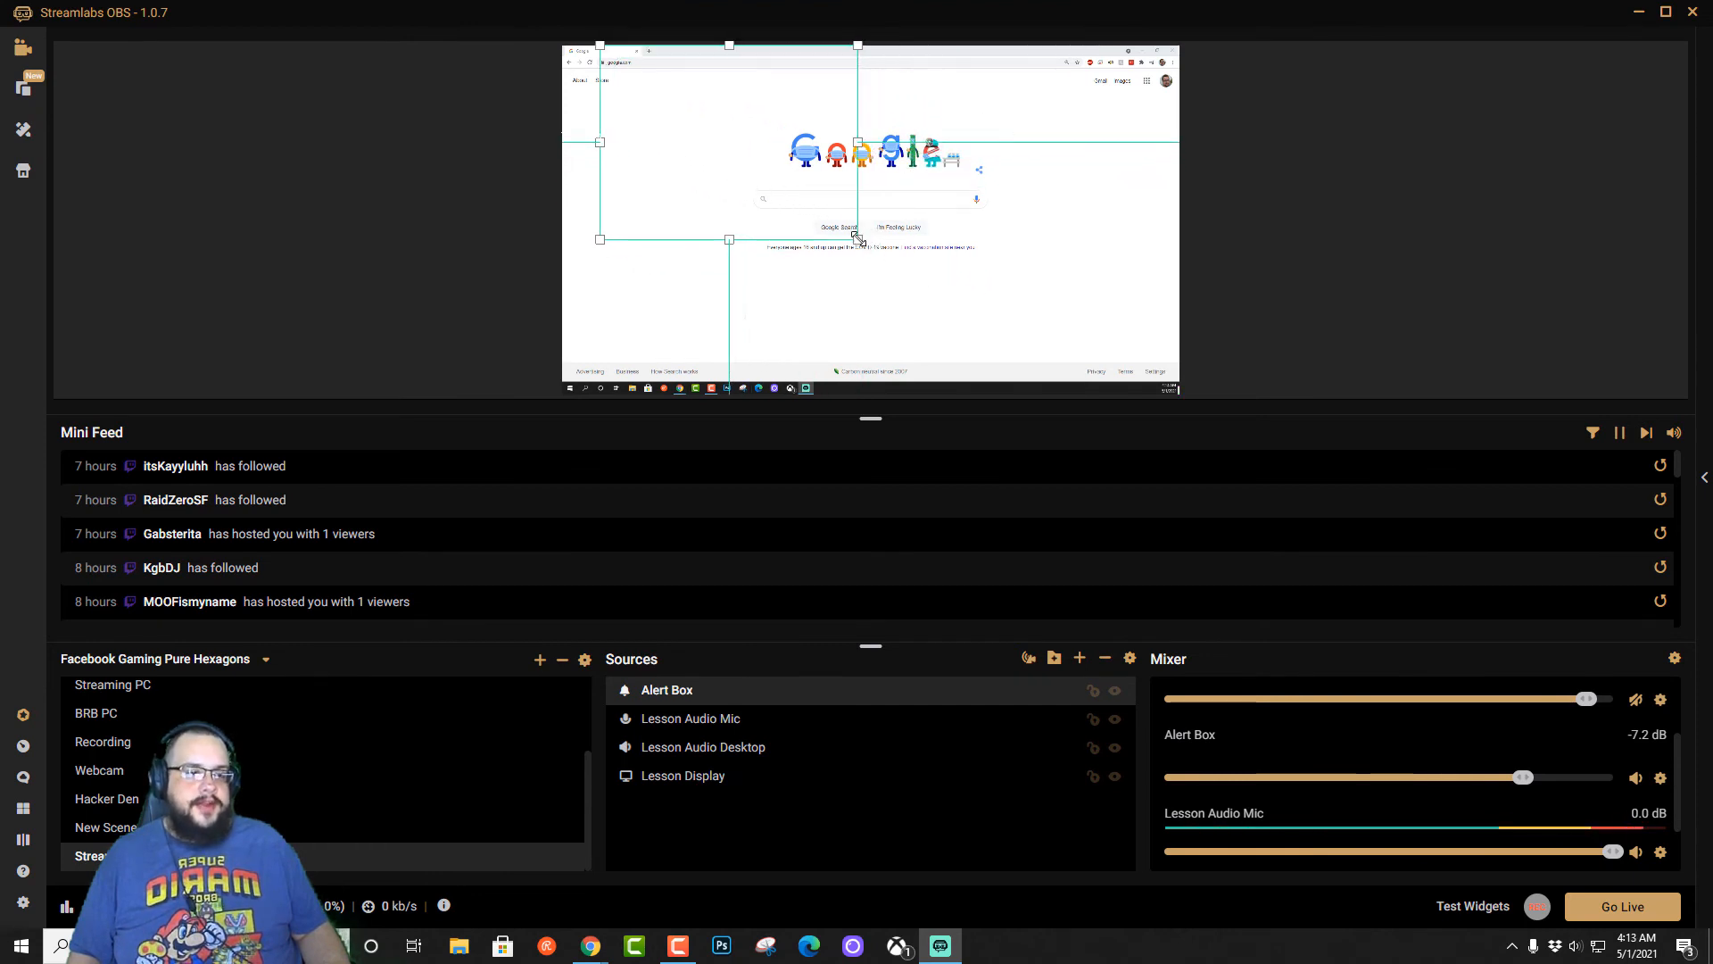
pyautogui.moveTo(858, 239); pyautogui.dragTo(1061, 366)
pyautogui.moveTo(918, 345); pyautogui.dragTo(963, 343)
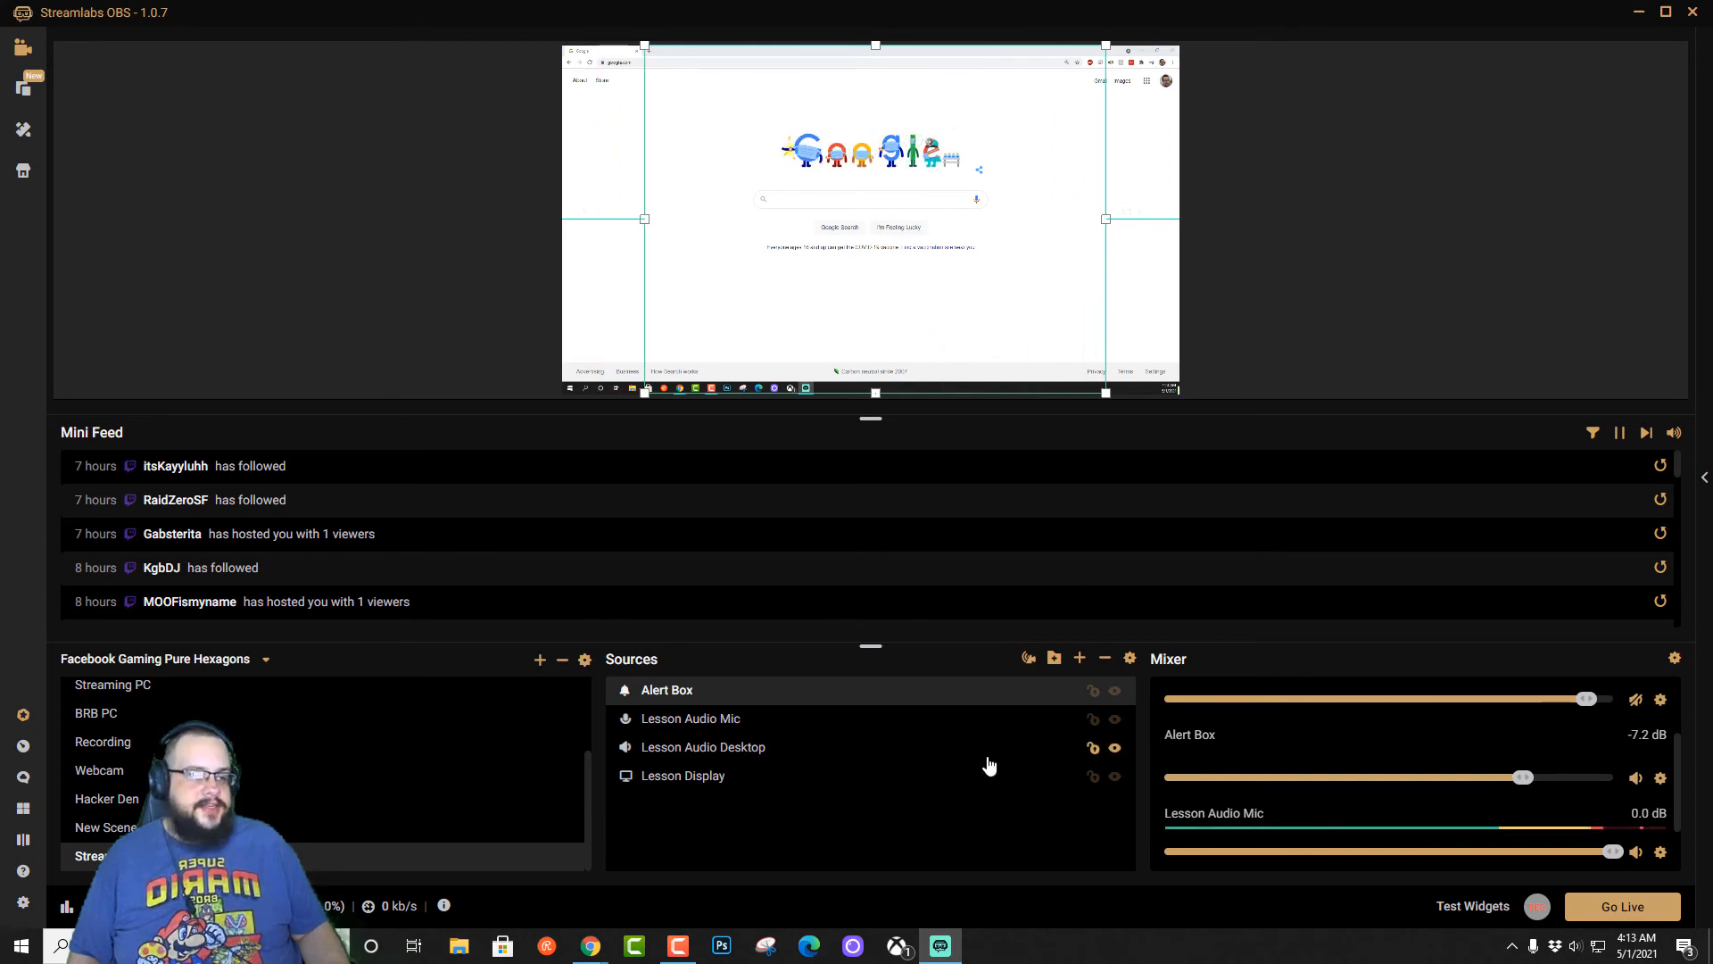
# Add the existing Chatbox widget to the scene as a source
pyautogui.click(1080, 660)
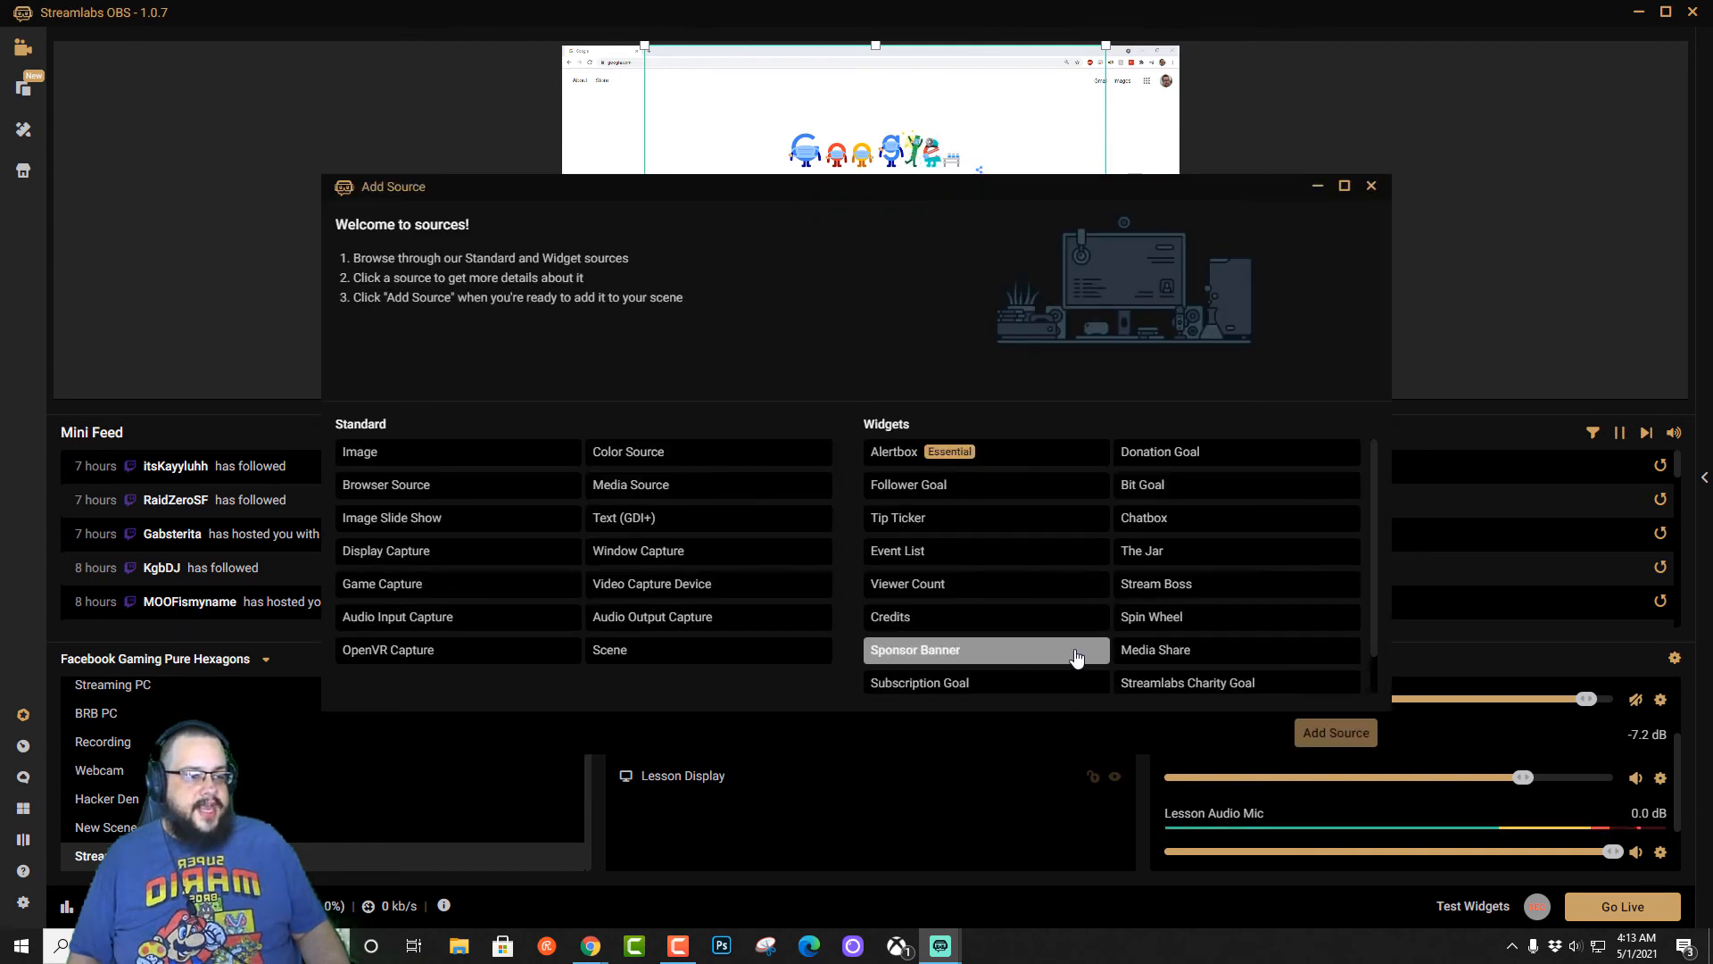
pyautogui.click(1205, 526)
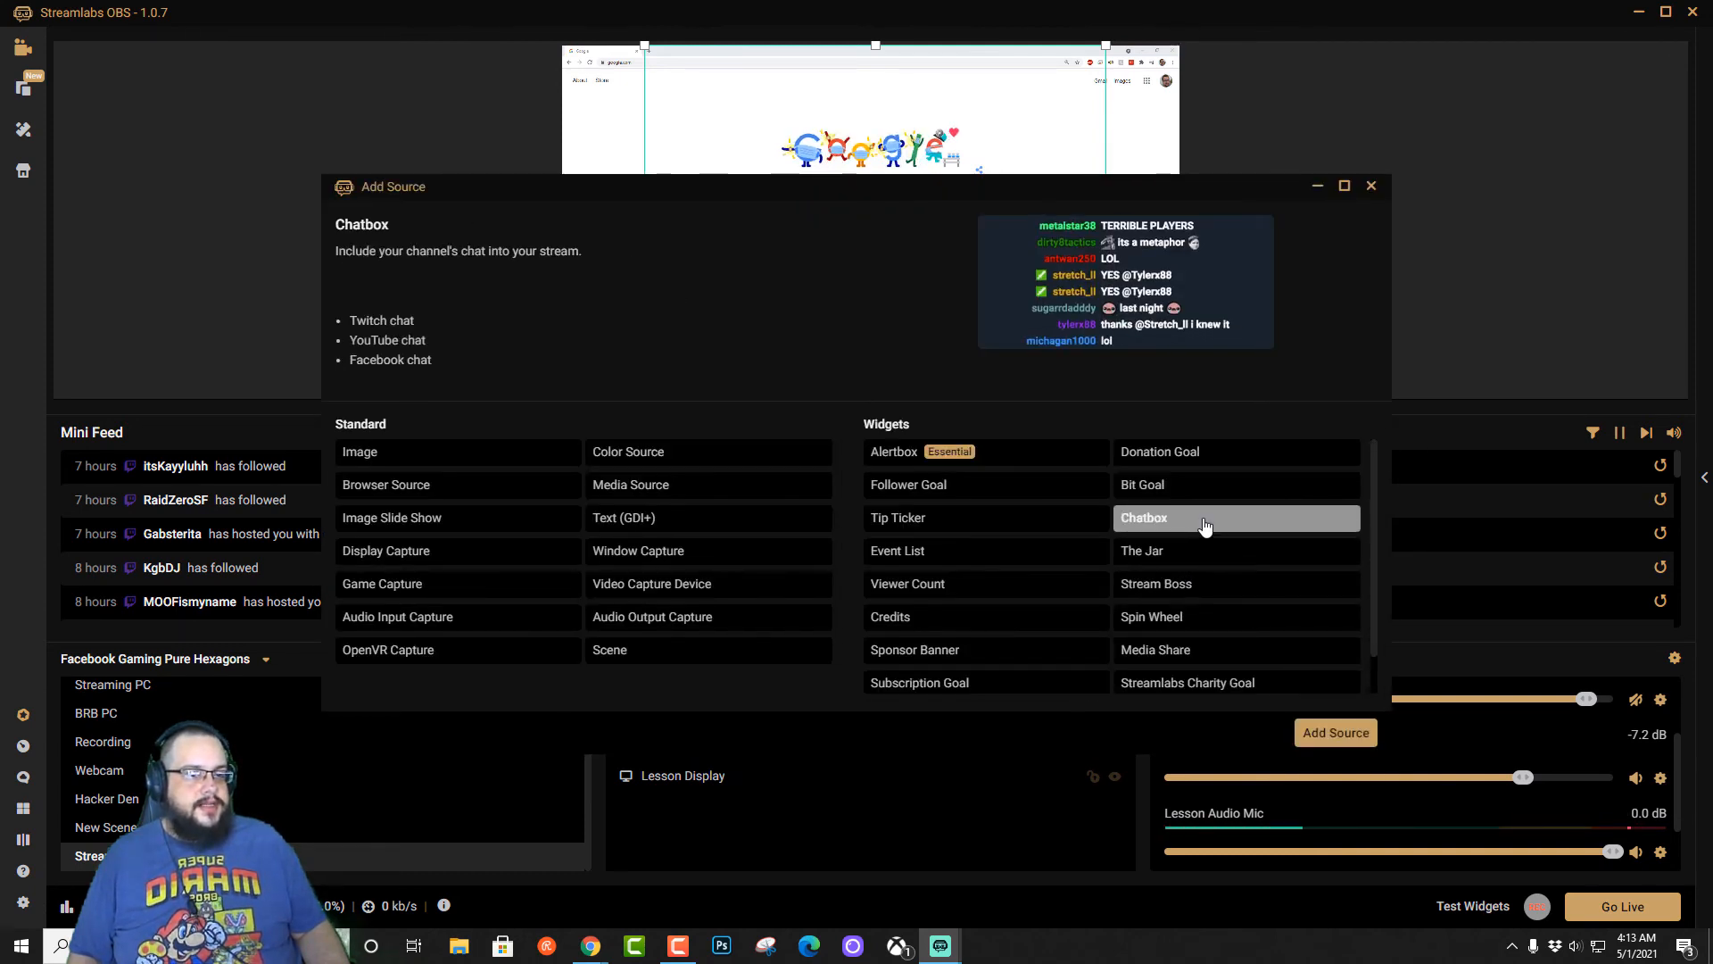
pyautogui.click(1326, 728)
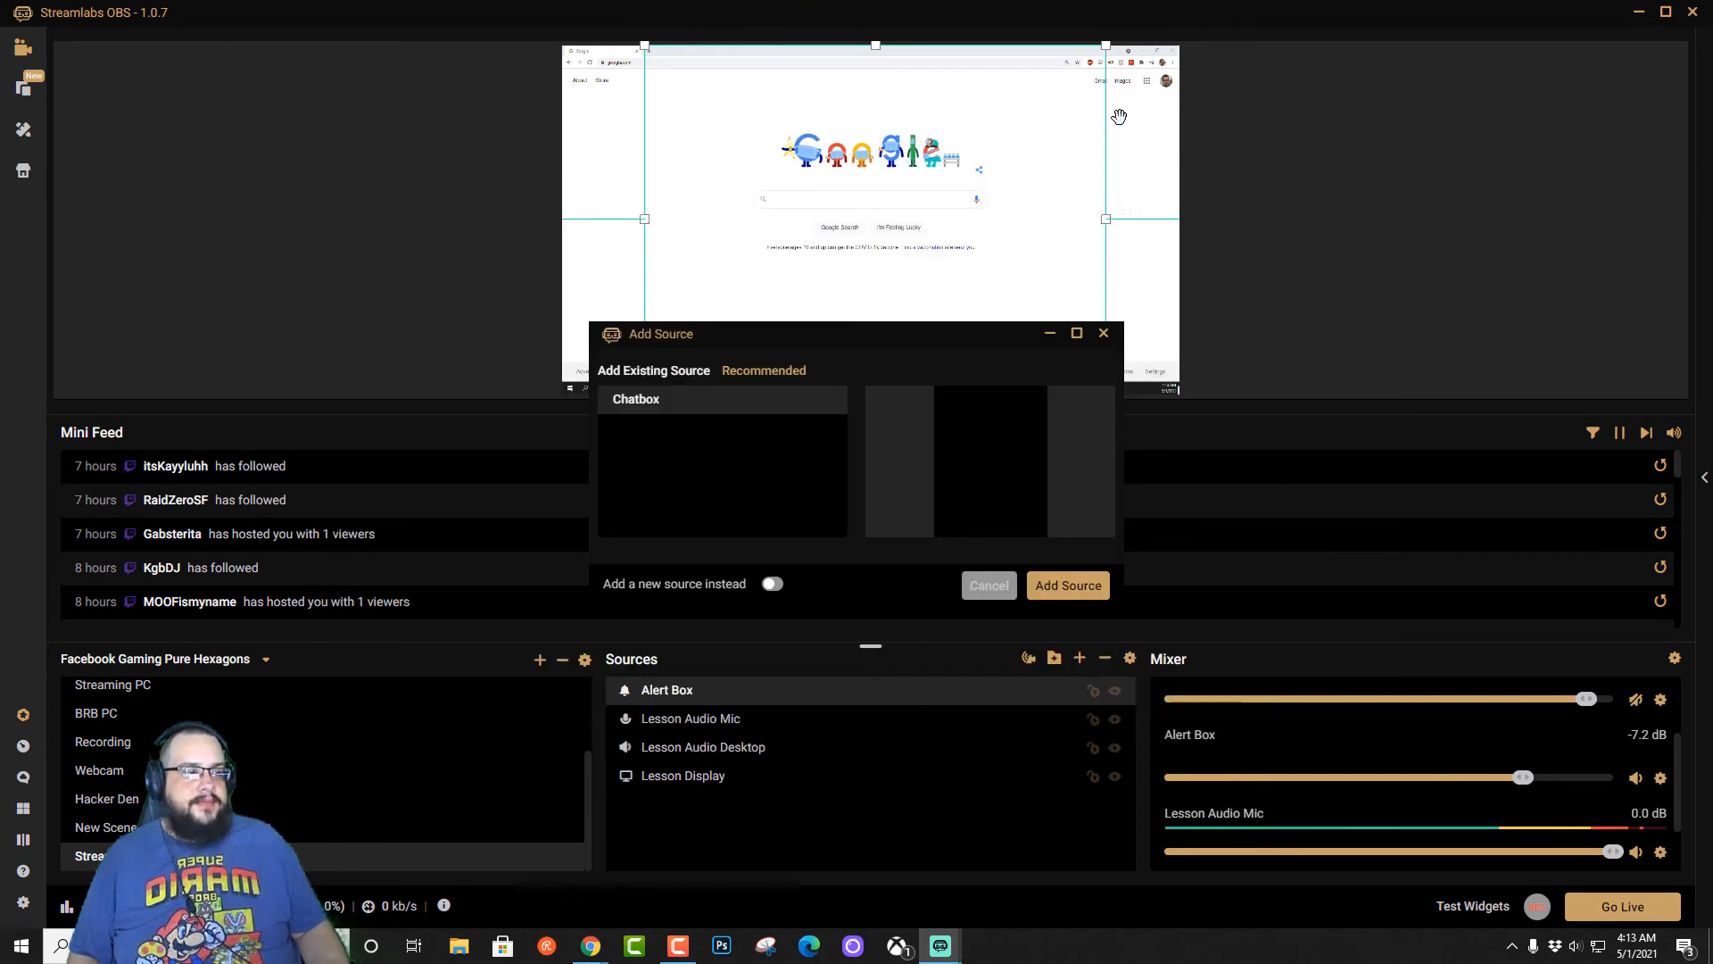
pyautogui.click(1074, 586)
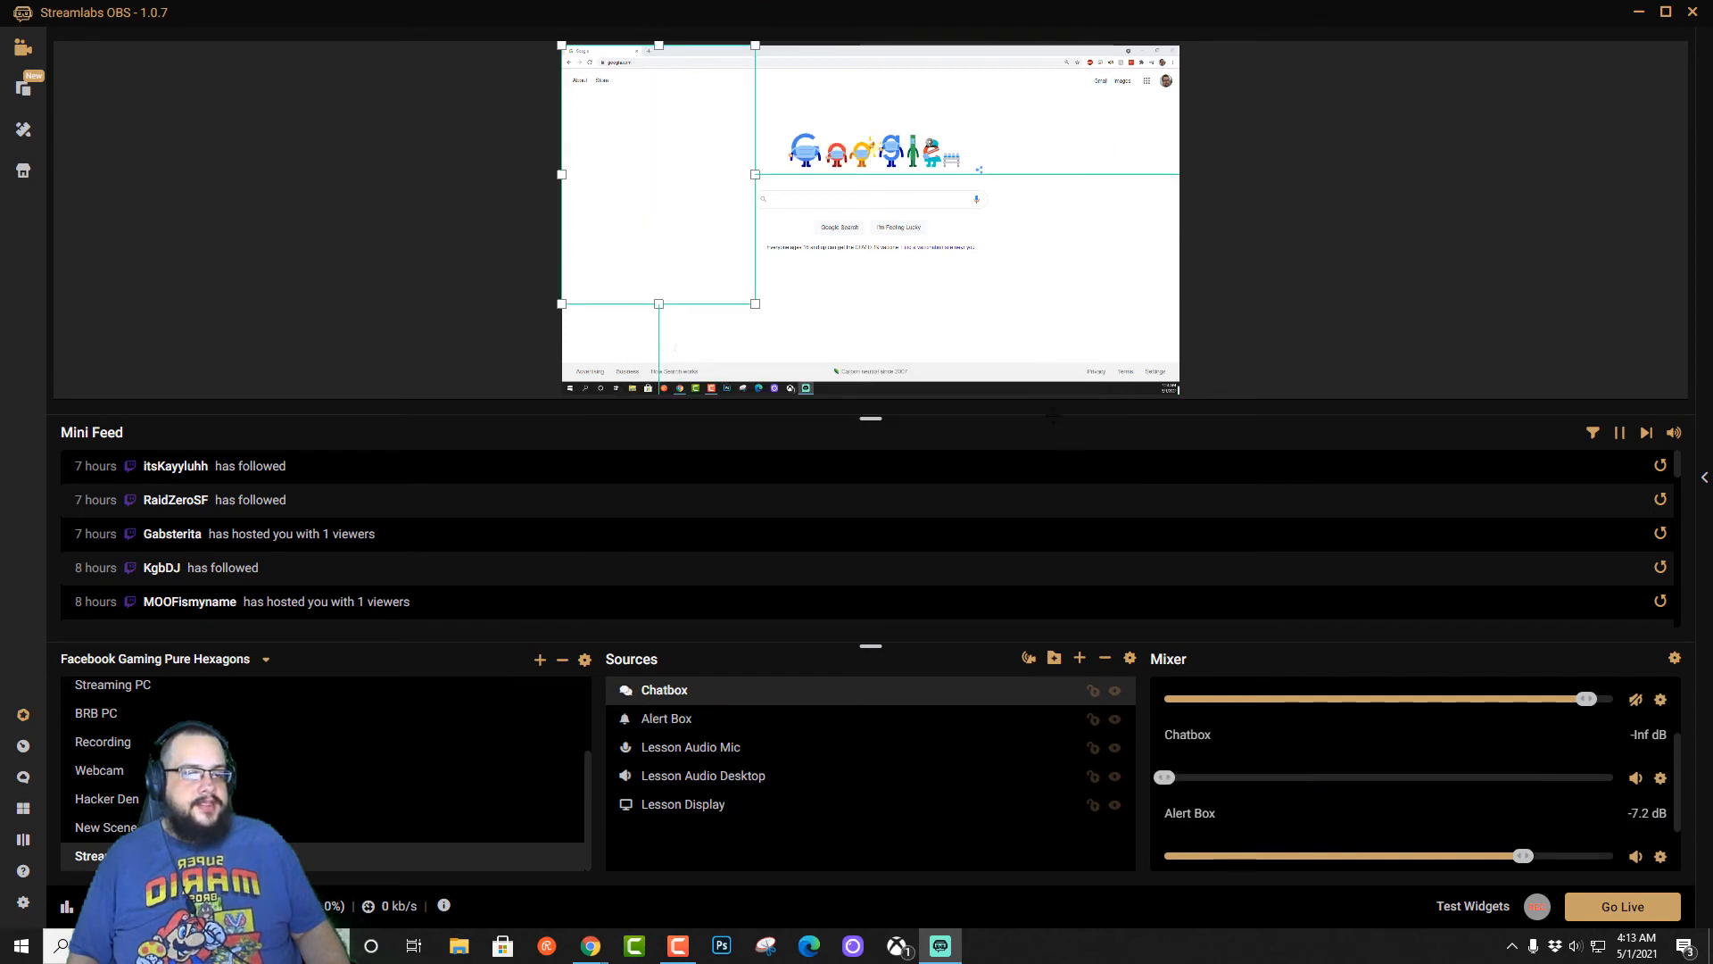
# Move the Chatbox to the right side of the canvas and enlarge it to nearly the full canvas height
pyautogui.moveTo(698, 201); pyautogui.dragTo(1111, 217)
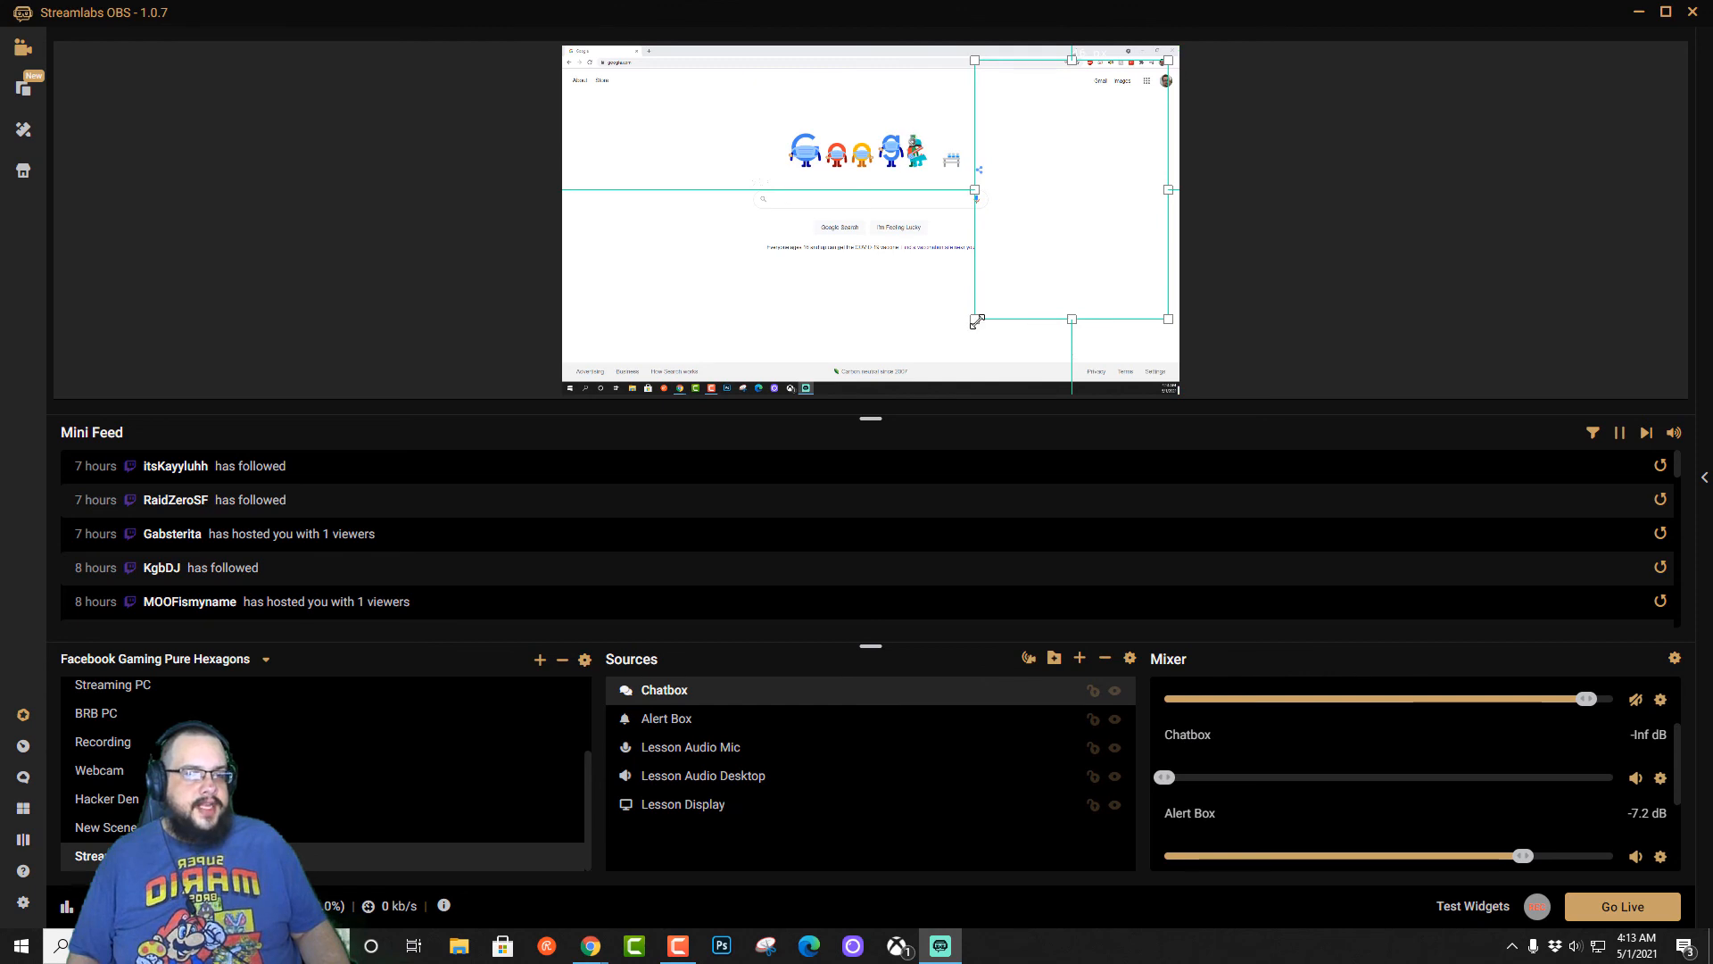
pyautogui.moveTo(975, 321); pyautogui.dragTo(925, 352)
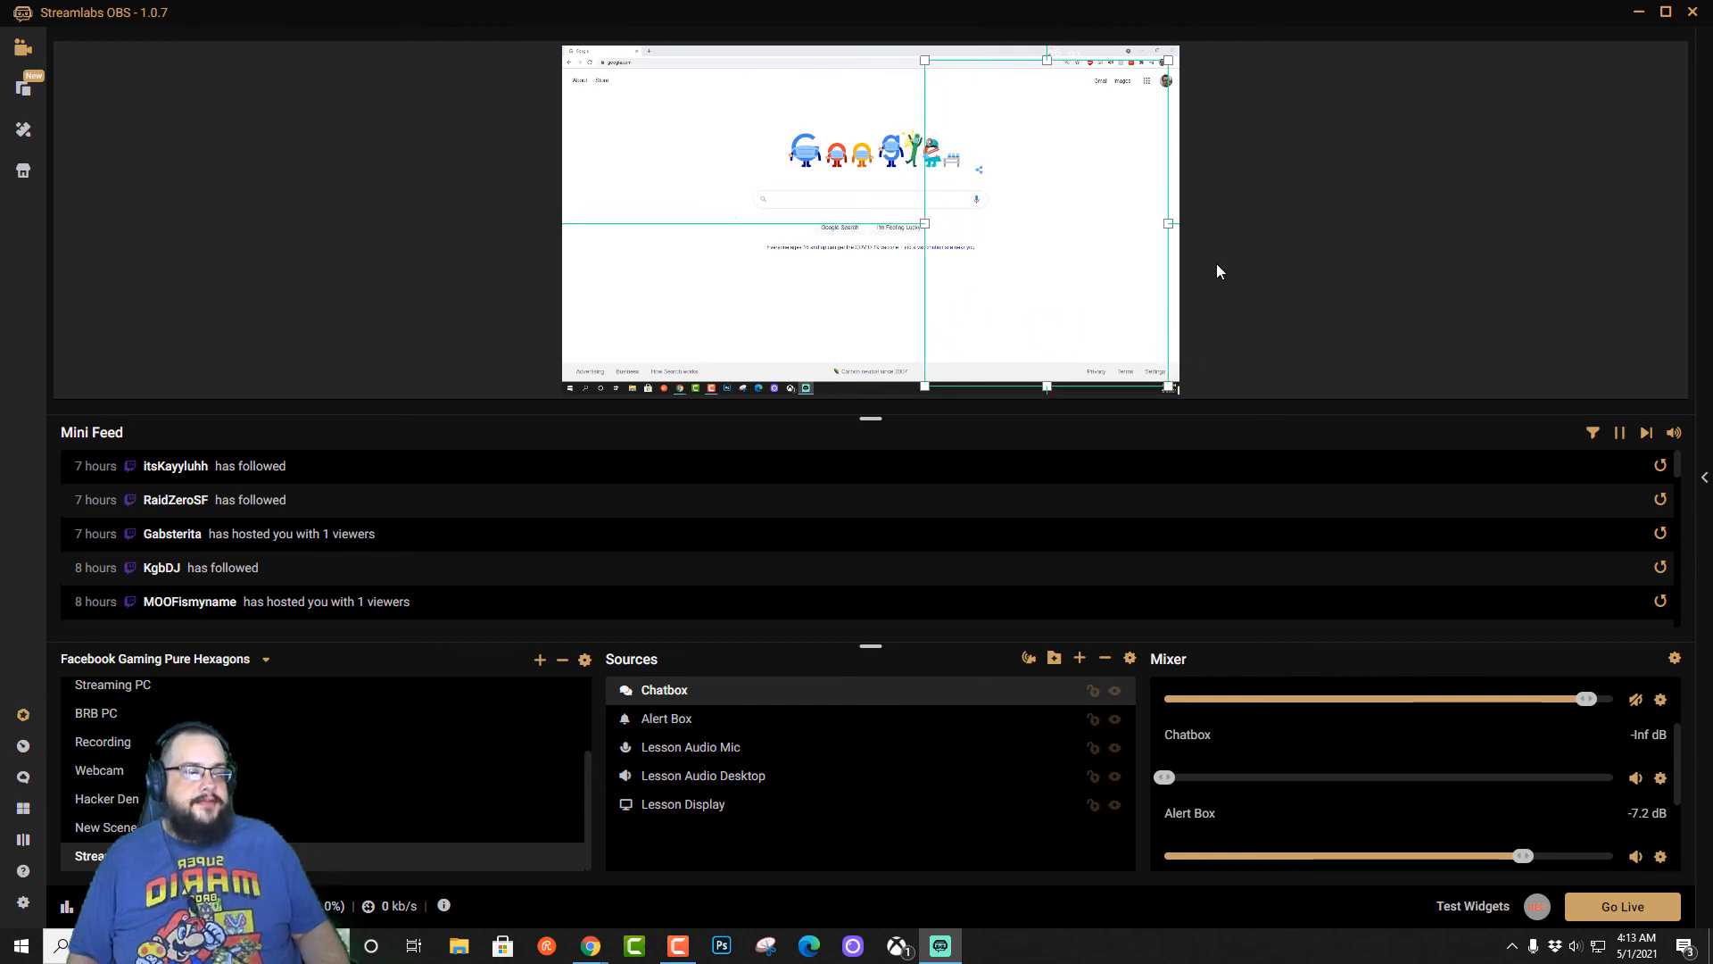
pyautogui.click(1234, 283)
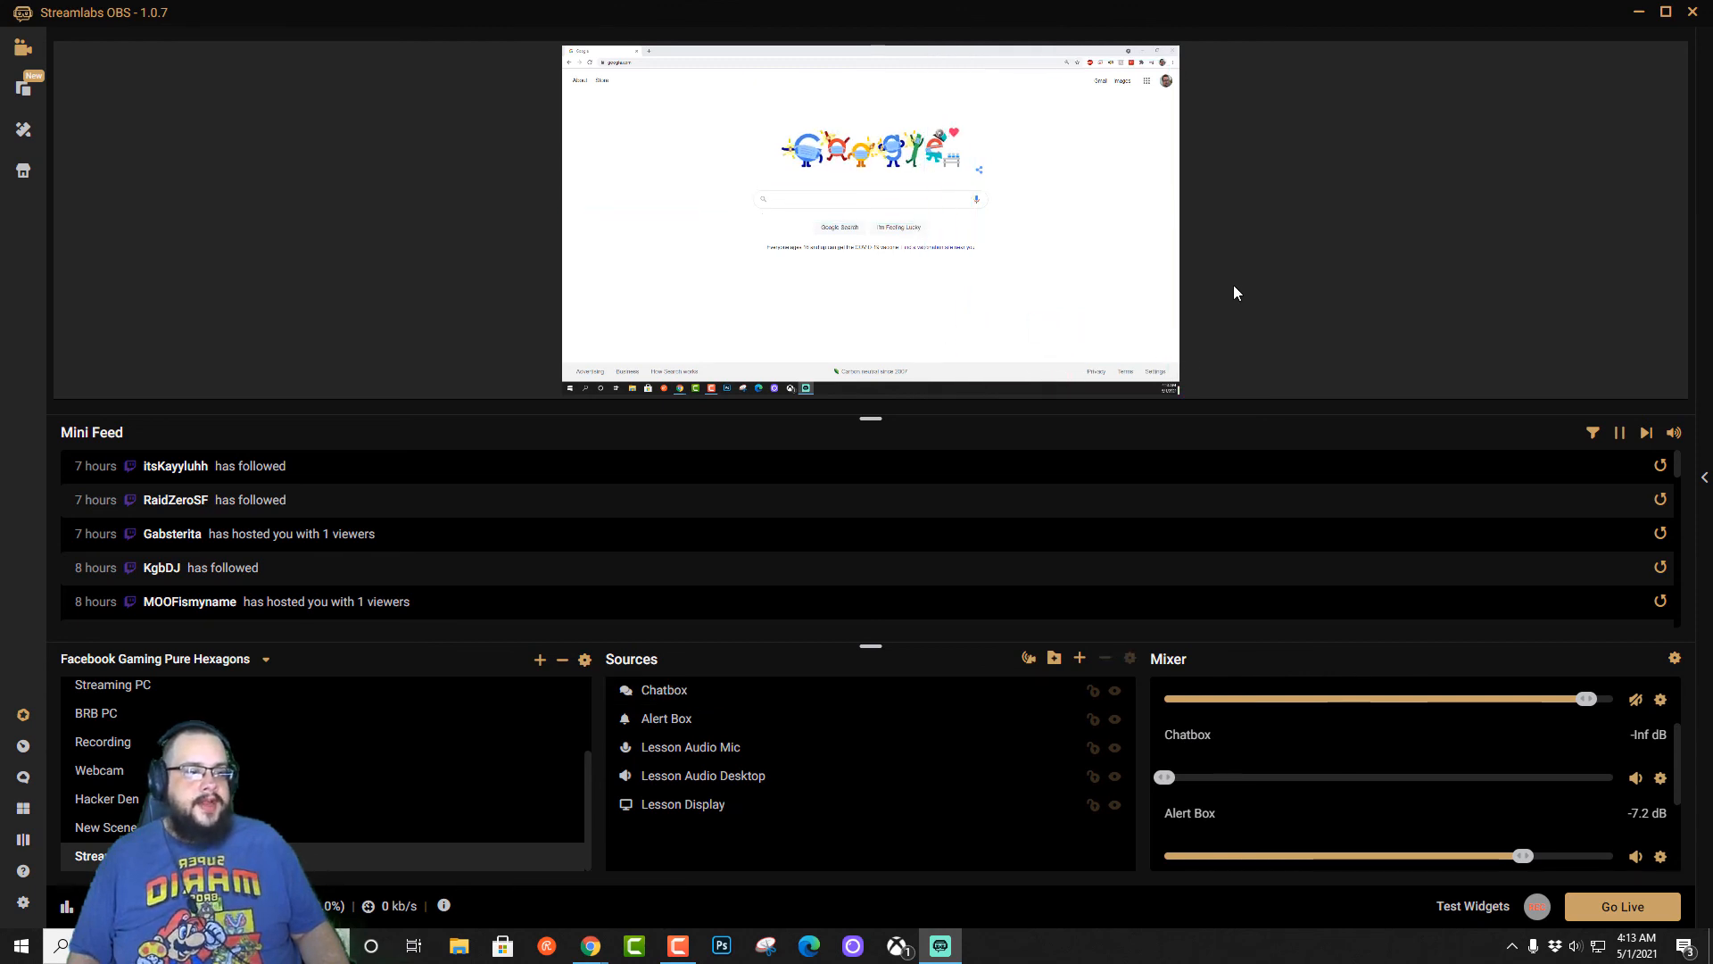
# Add a new Video Capture Device source named Lesson Webcam to the scene
pyautogui.click(1080, 658)
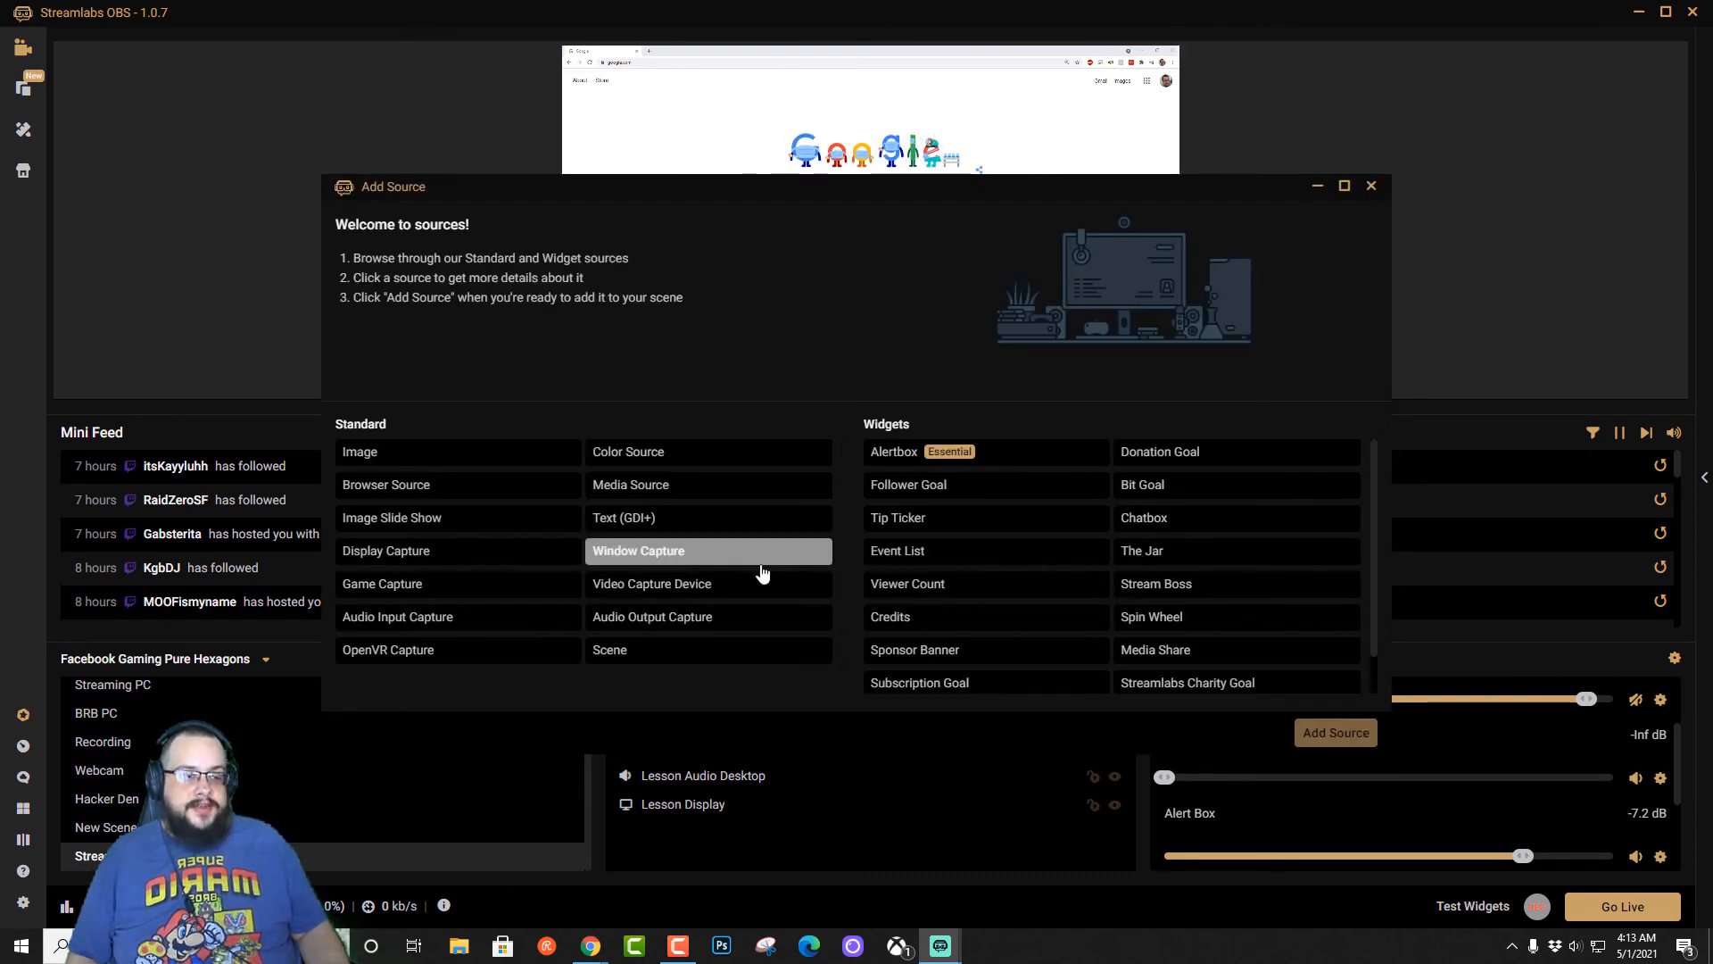
pyautogui.click(666, 586)
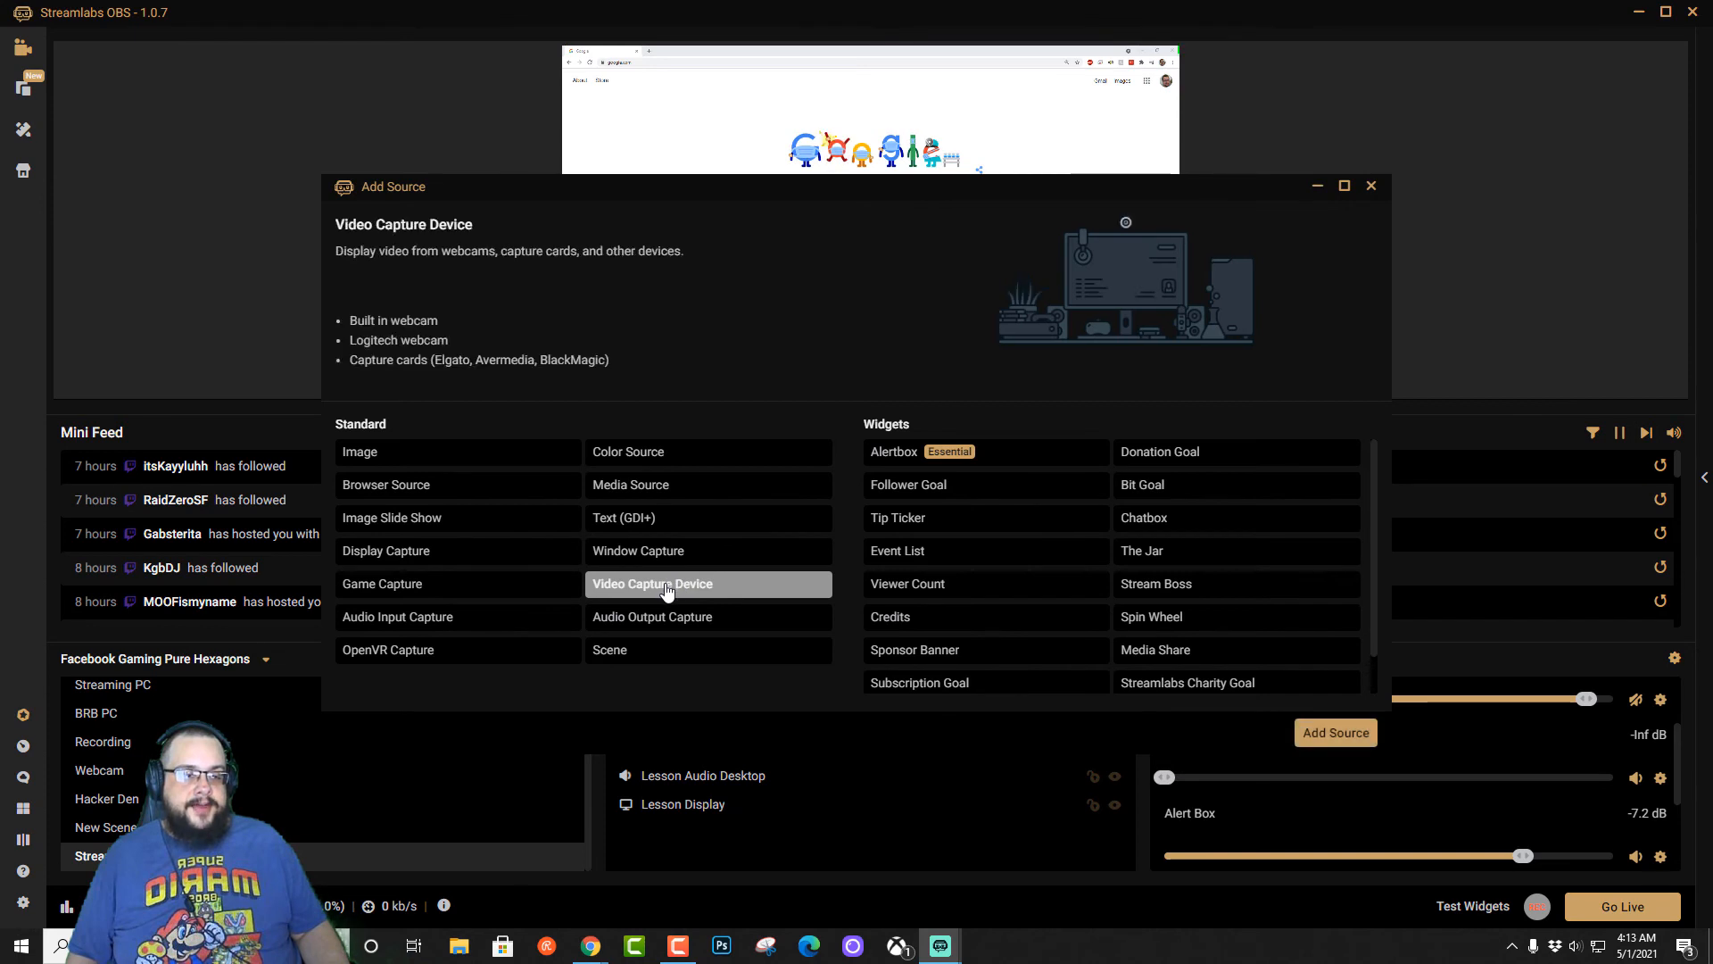
pyautogui.click(1334, 732)
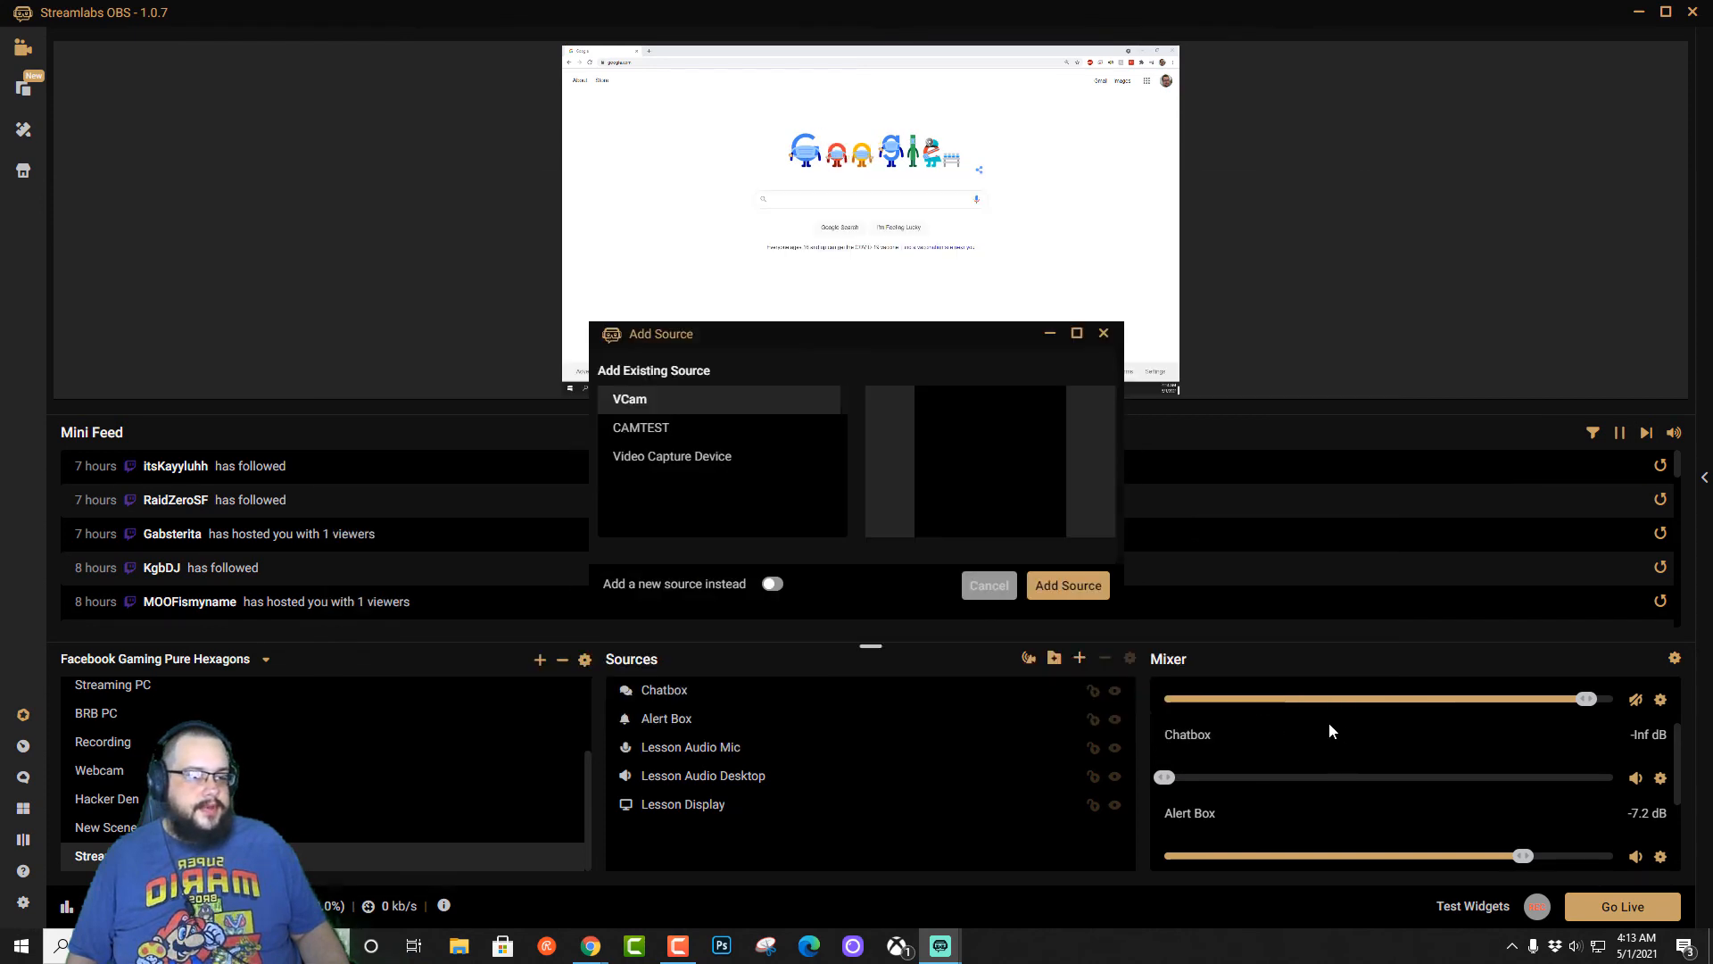
pyautogui.click(784, 587)
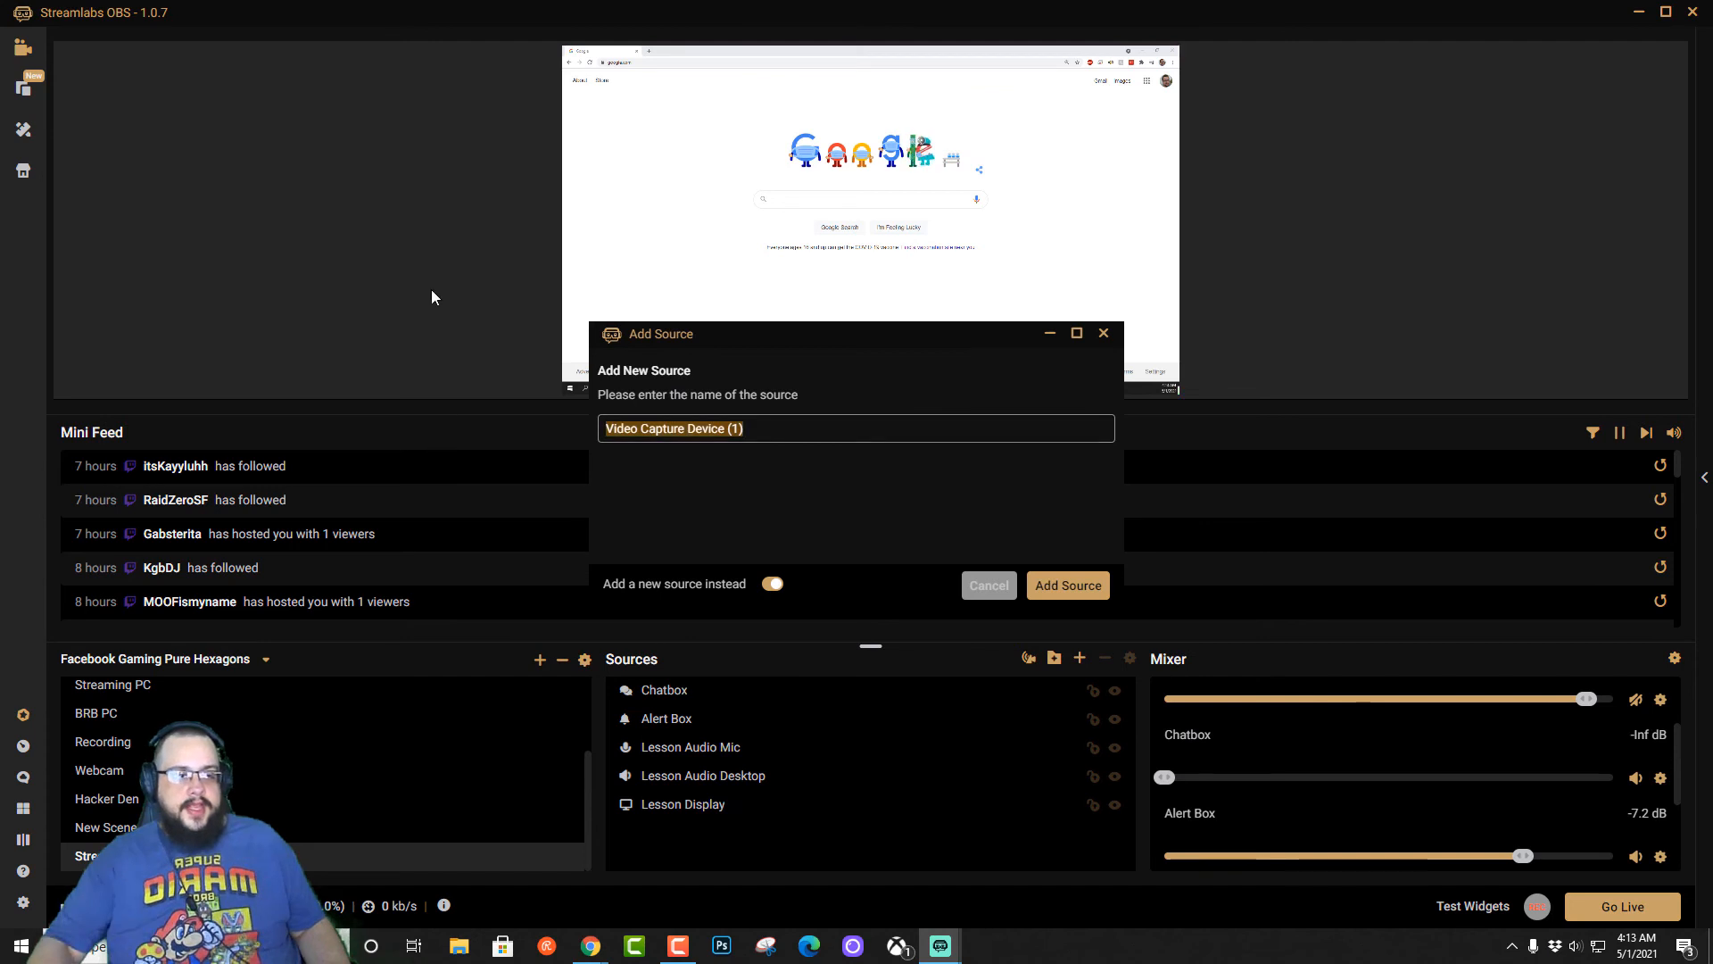
pyautogui.write('Lesson W')
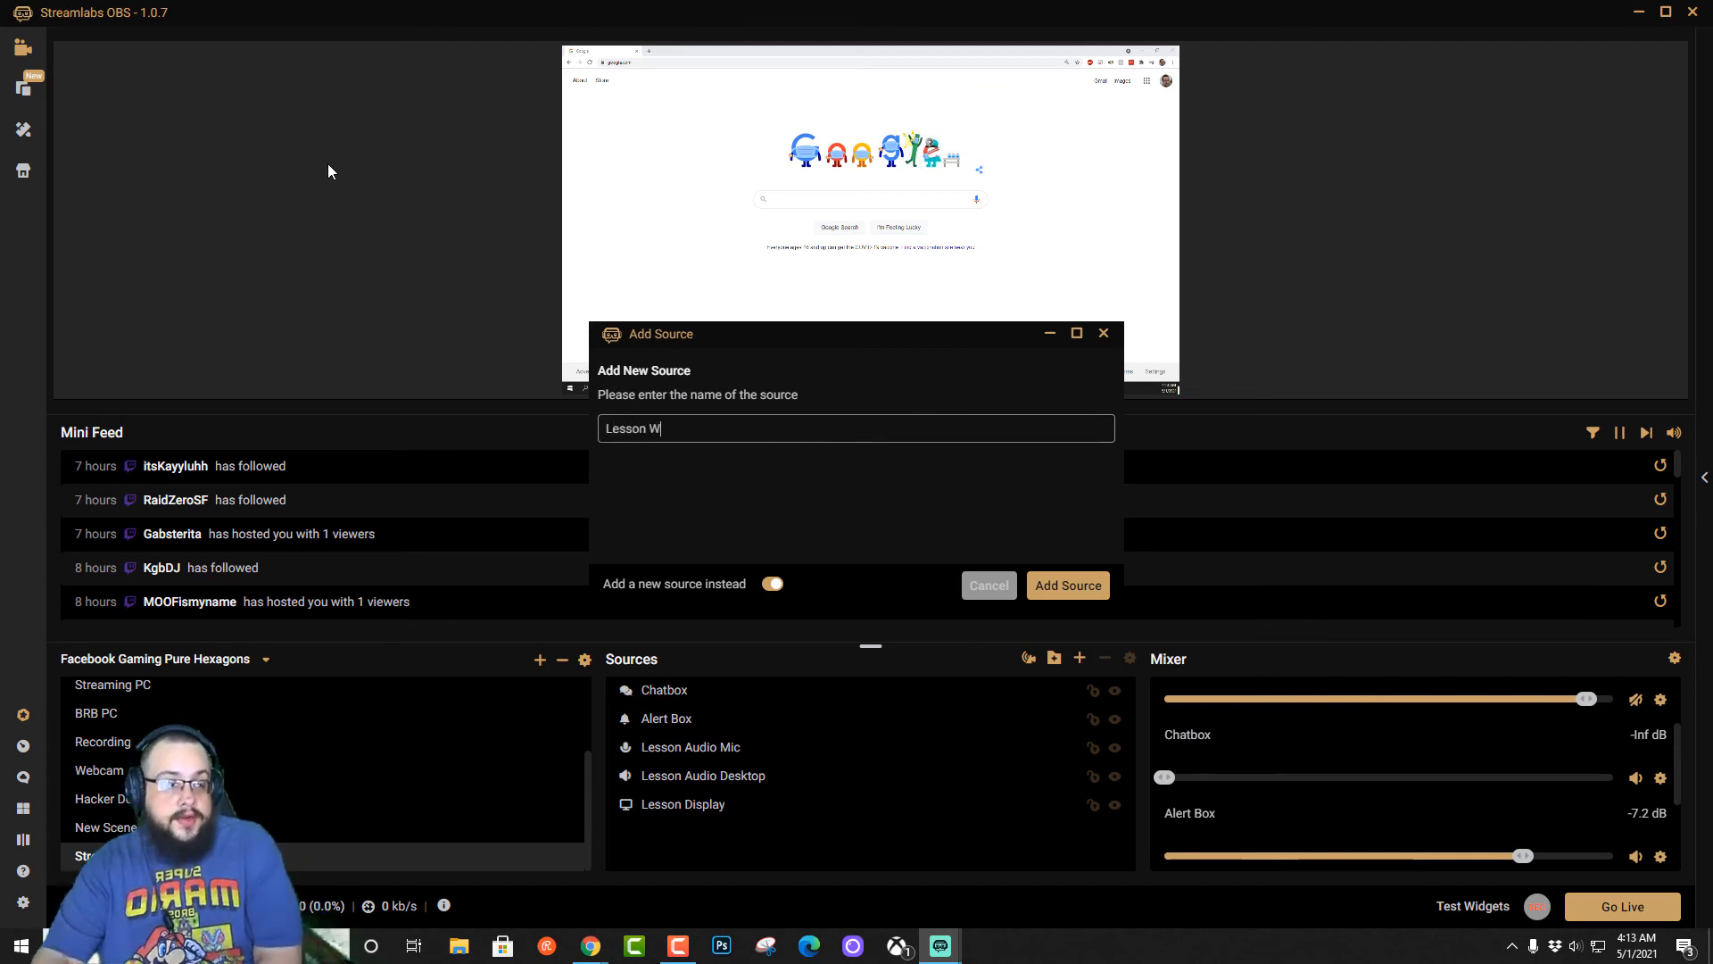
pyautogui.write('ebcam')
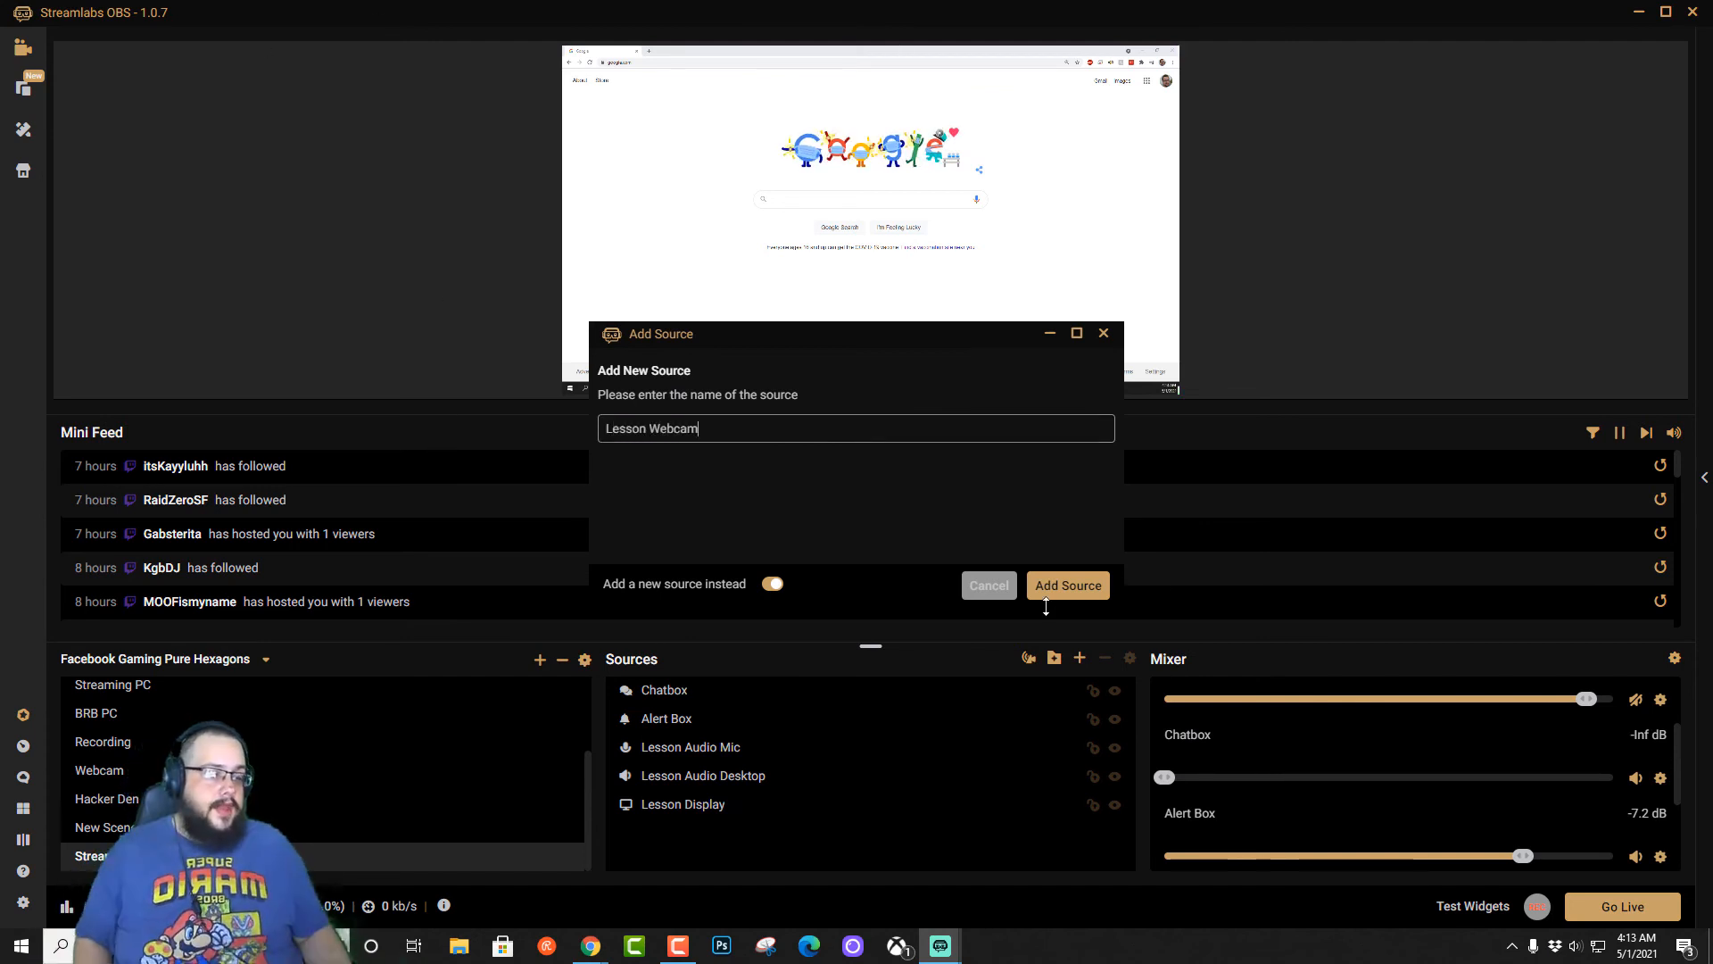
pyautogui.click(1069, 586)
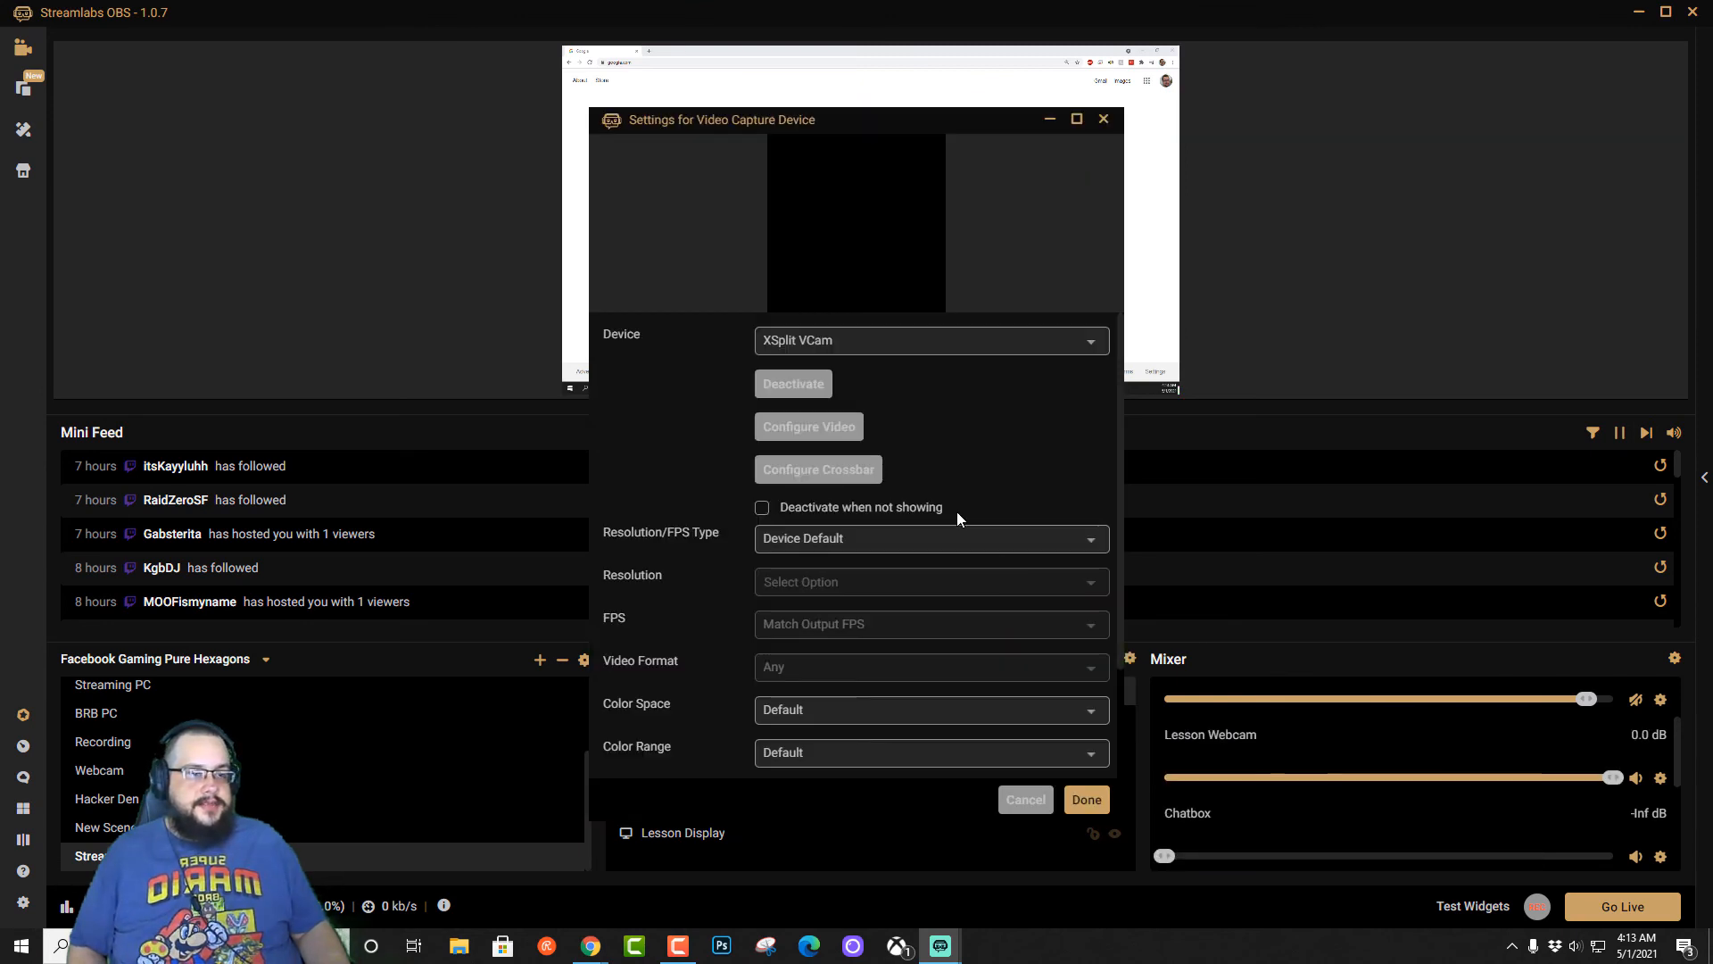
# Set the device of the Lesson Webcam source to HD Webcam eMeet C960 and finish its settings
pyautogui.click(844, 340)
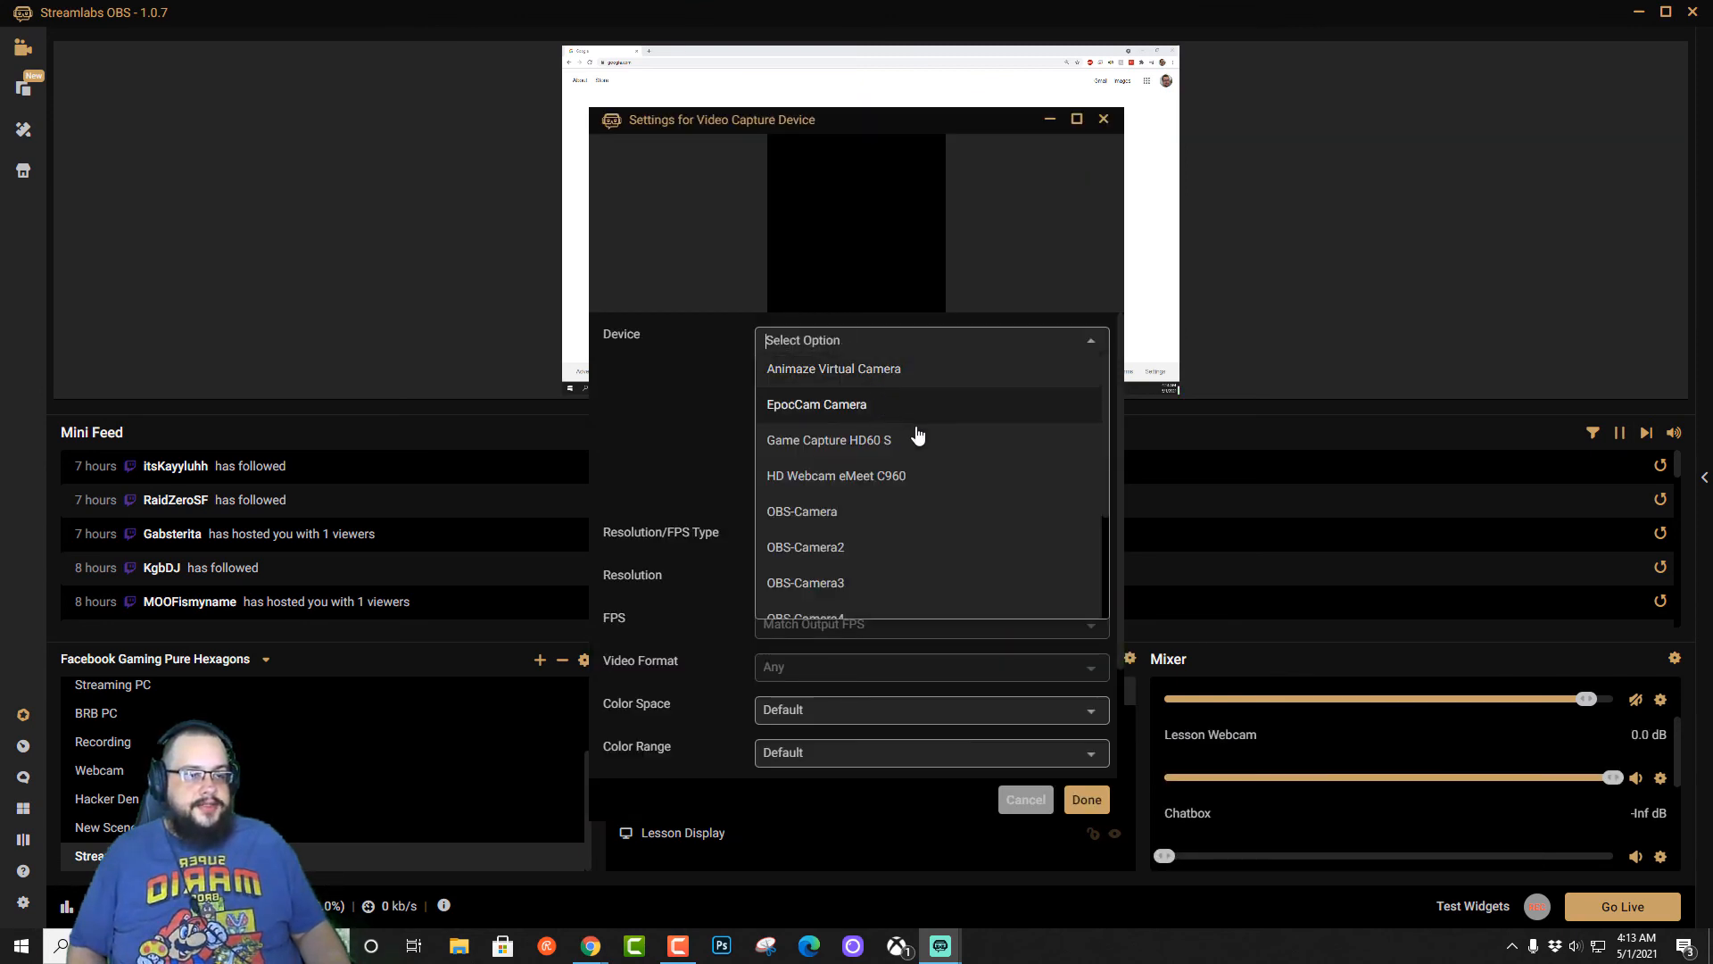
pyautogui.click(922, 474)
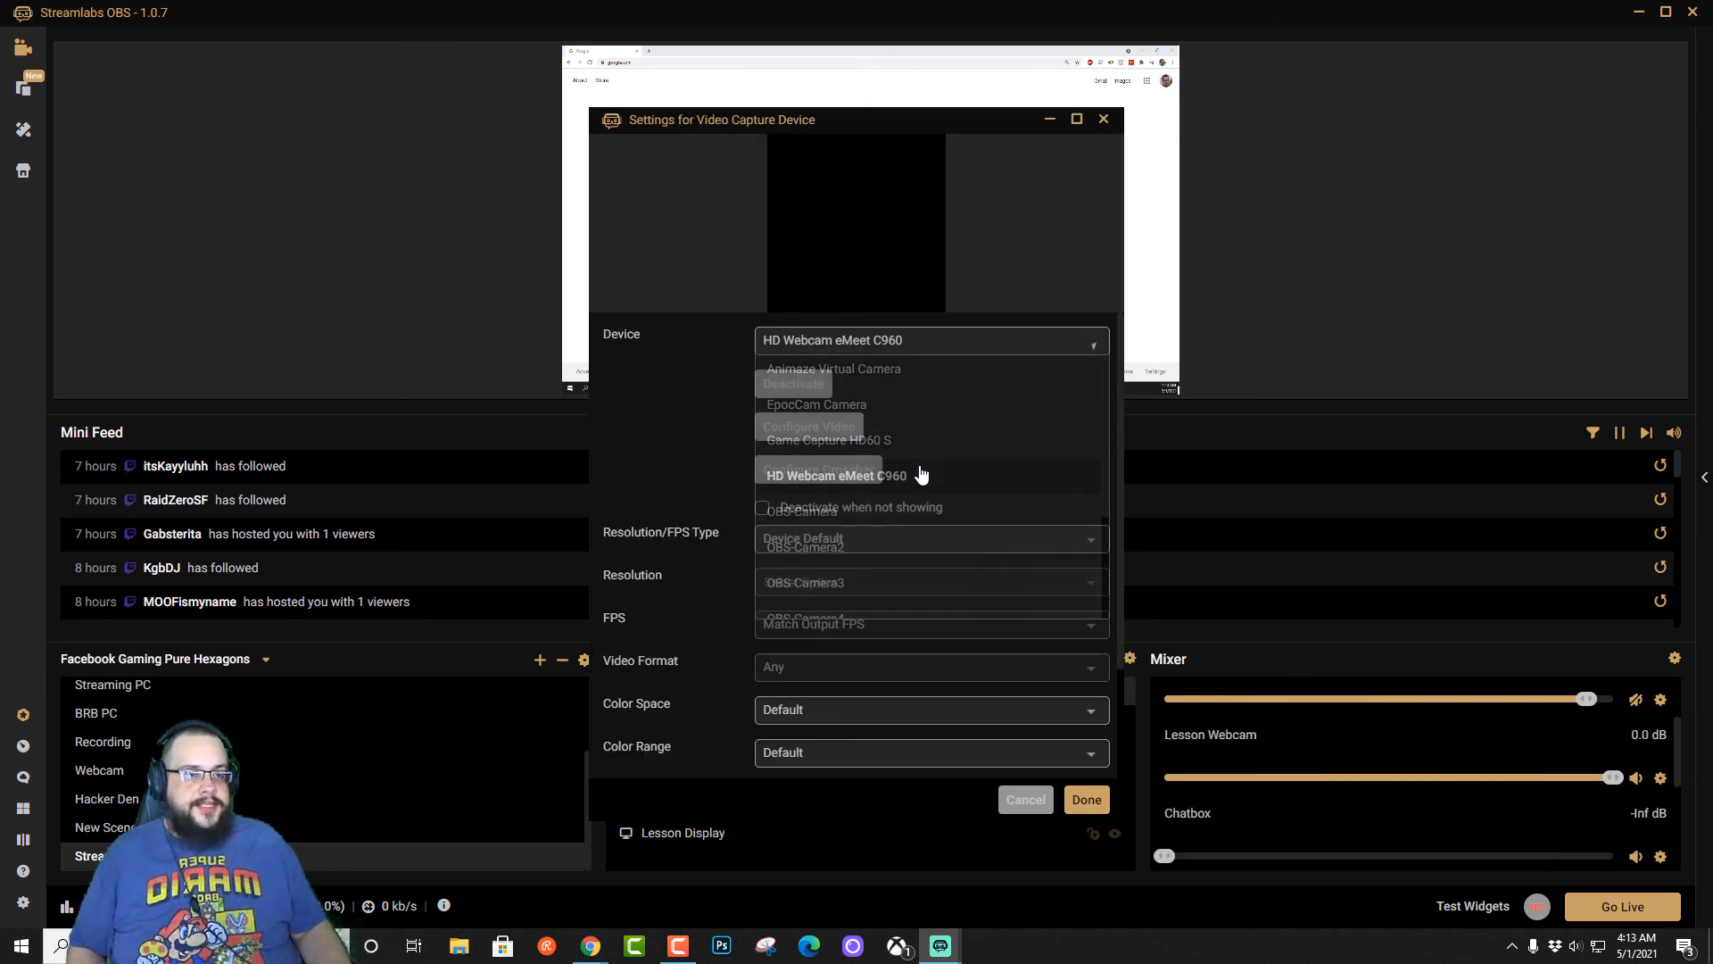
pyautogui.click(1086, 800)
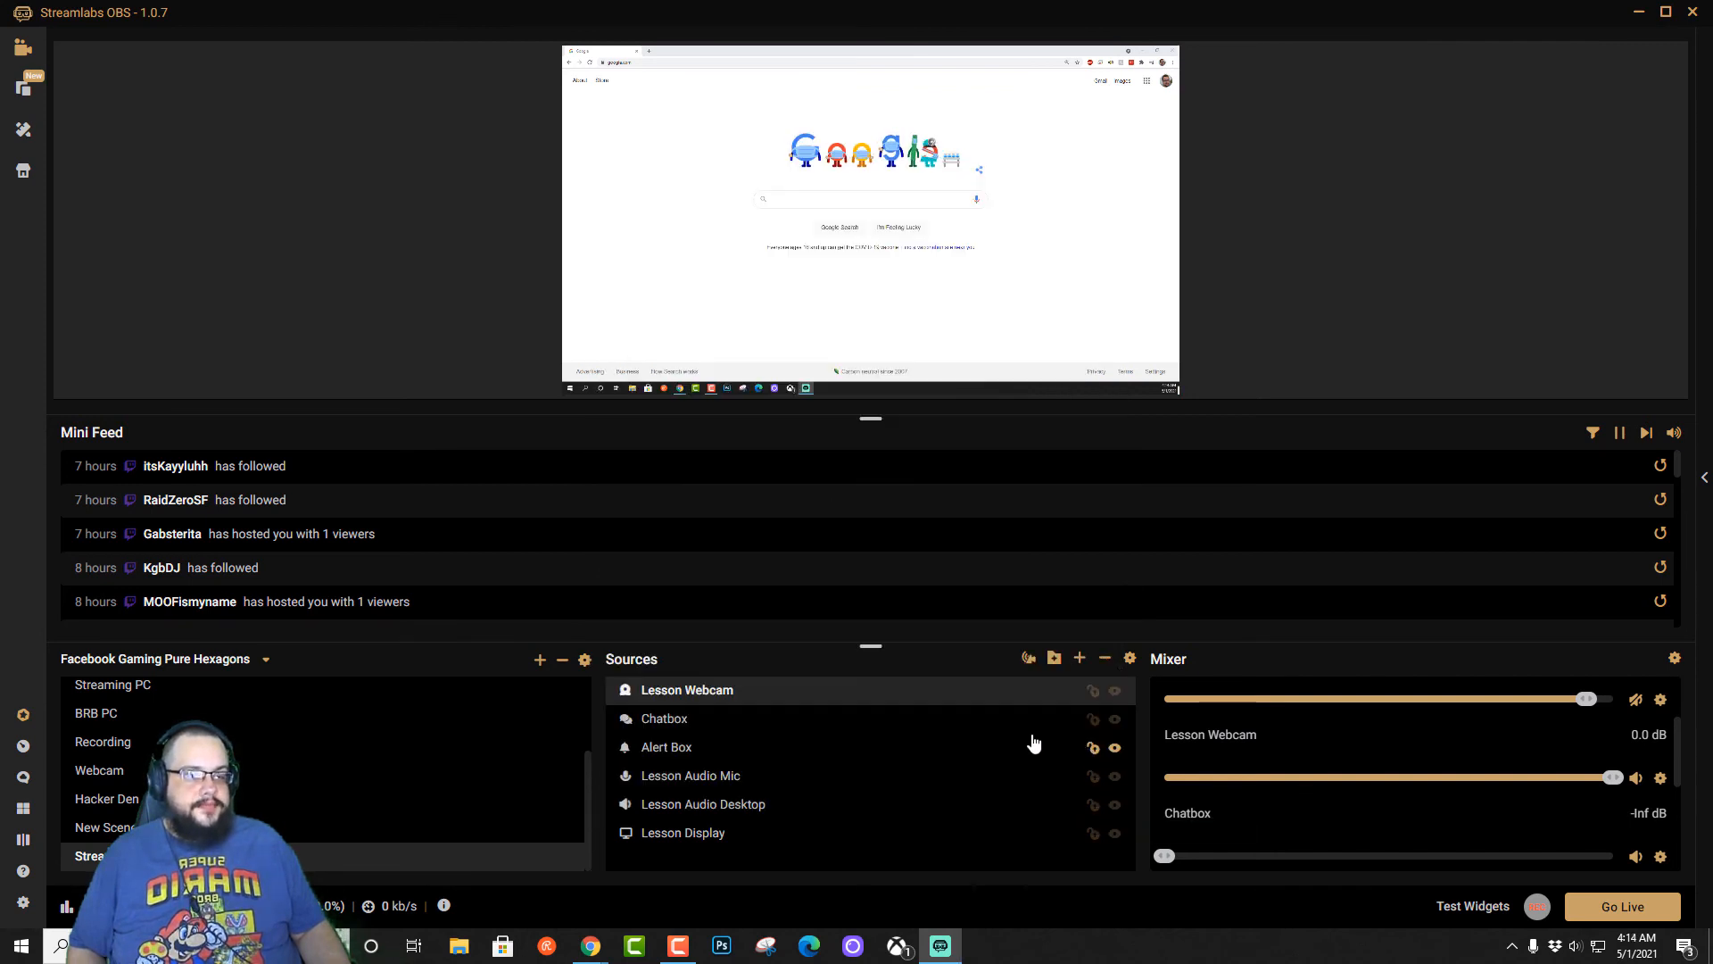
# Reopen the Lesson Webcam source's settings and switch its device to XSplit VCam
pyautogui.doubleClick(779, 693)
pyautogui.click(949, 340)
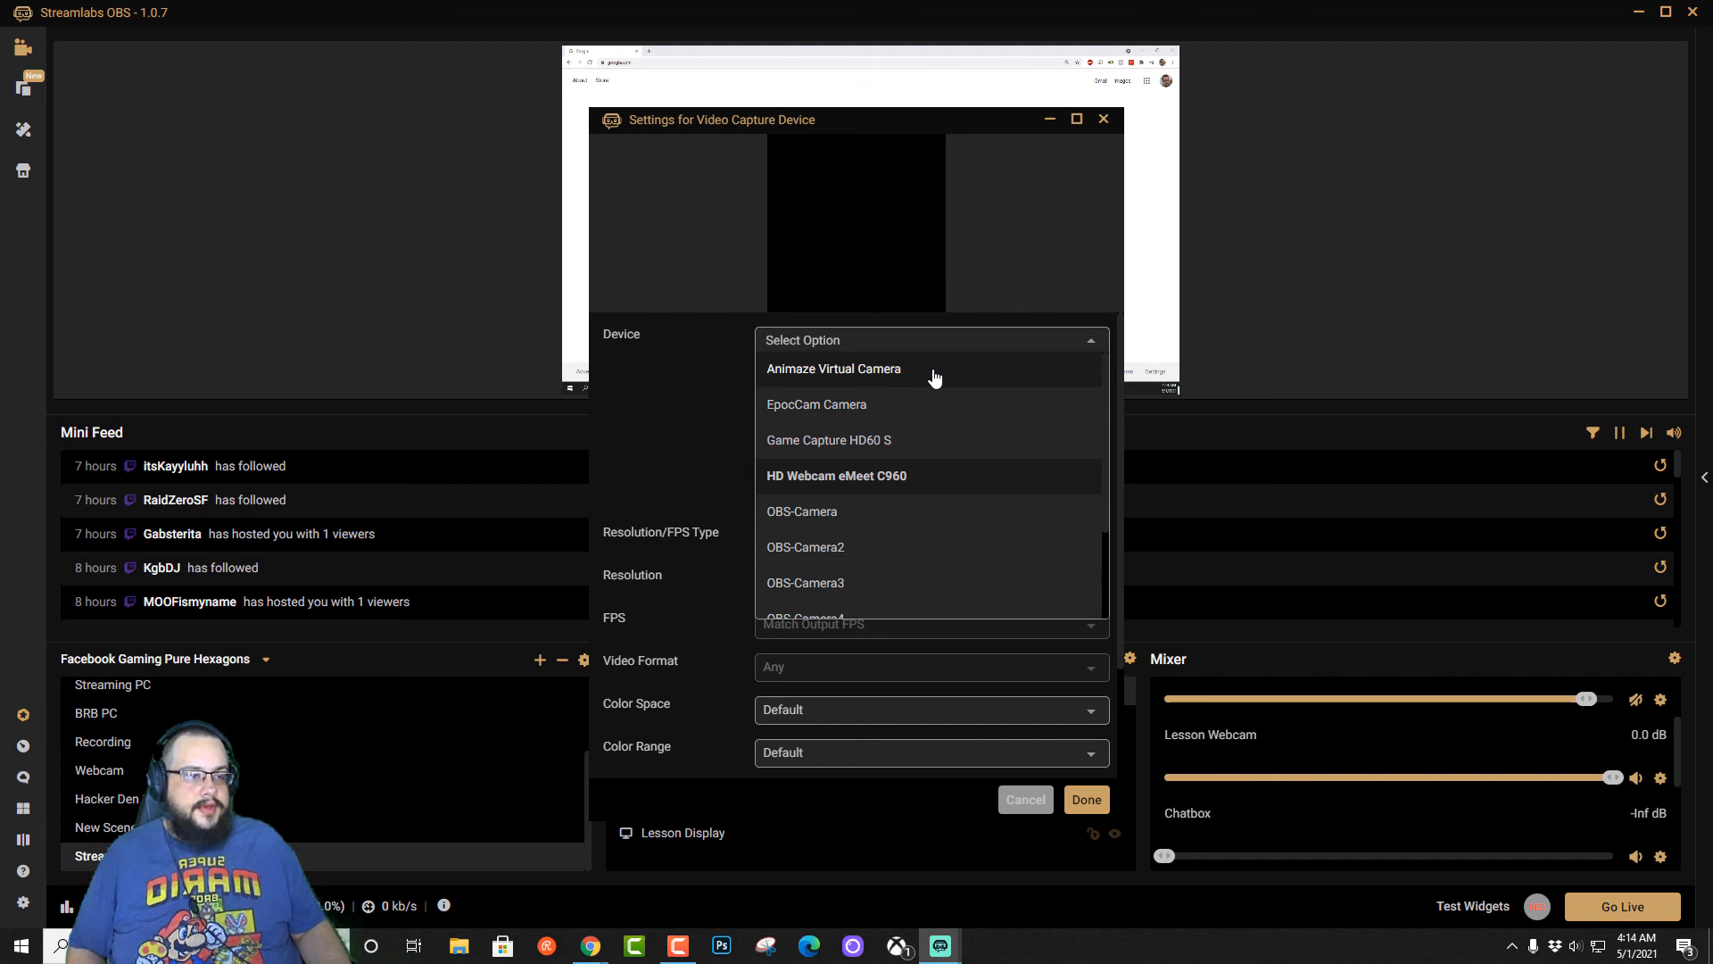
pyautogui.click(934, 378)
pyautogui.click(1088, 800)
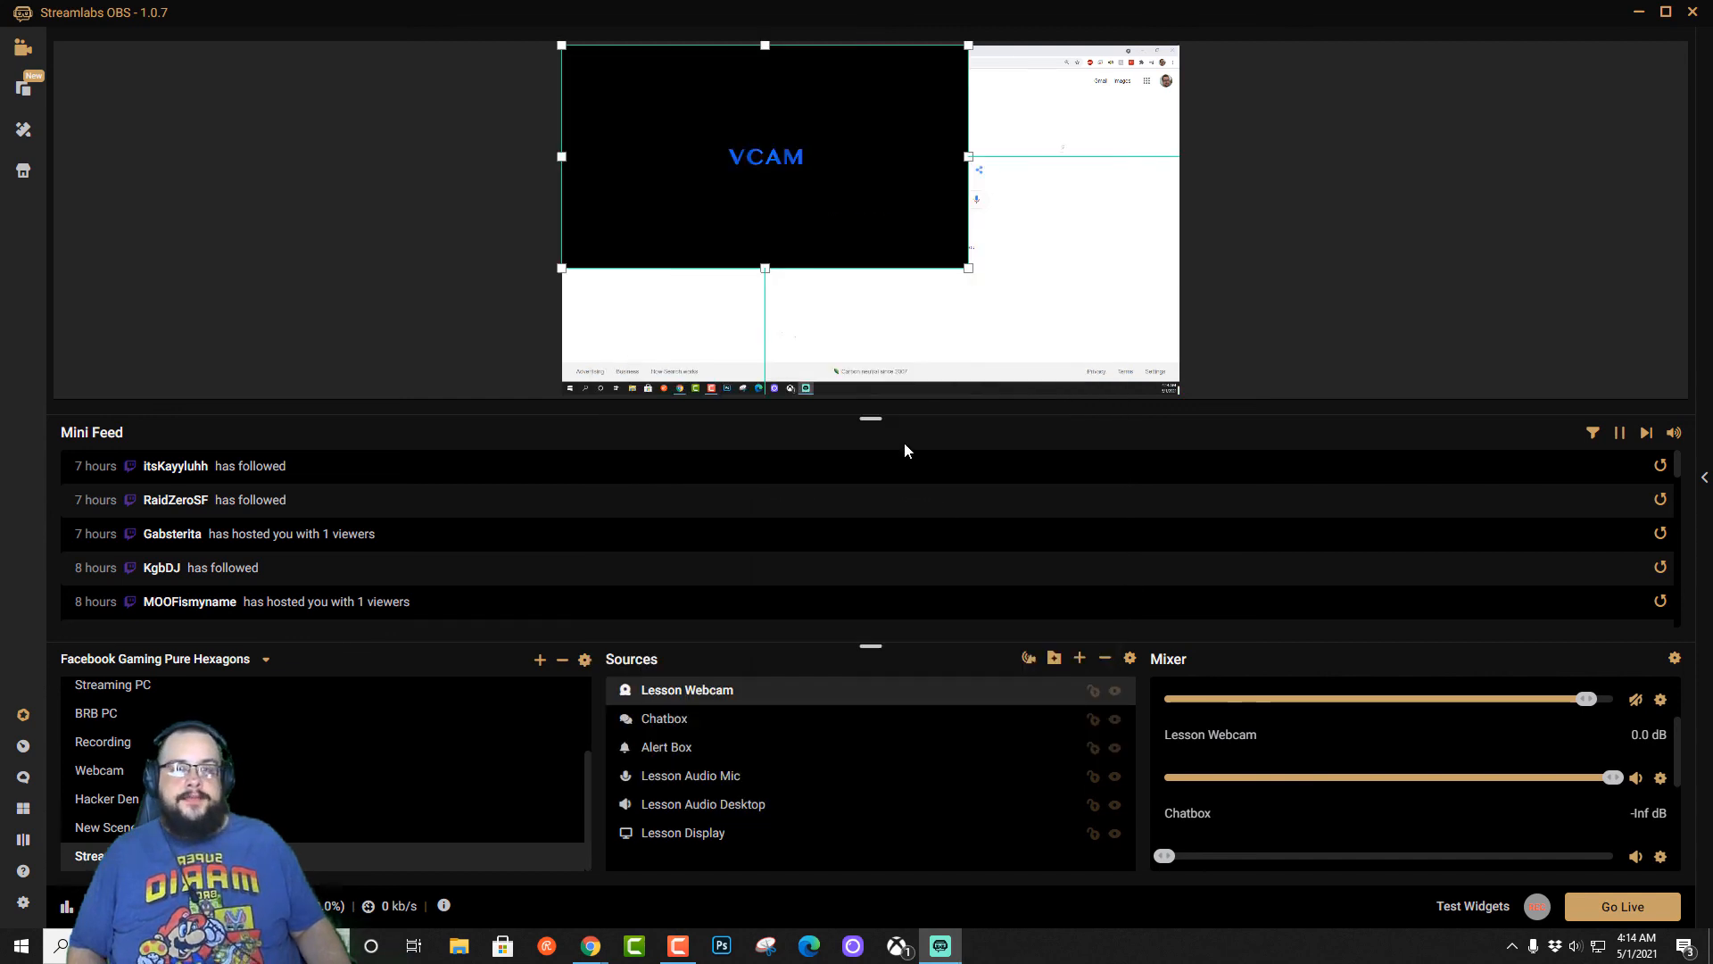
# Move the Lesson Webcam into the lower-left corner of the canvas and shrink it to about a third of the canvas width
pyautogui.moveTo(828, 177); pyautogui.dragTo(799, 304)
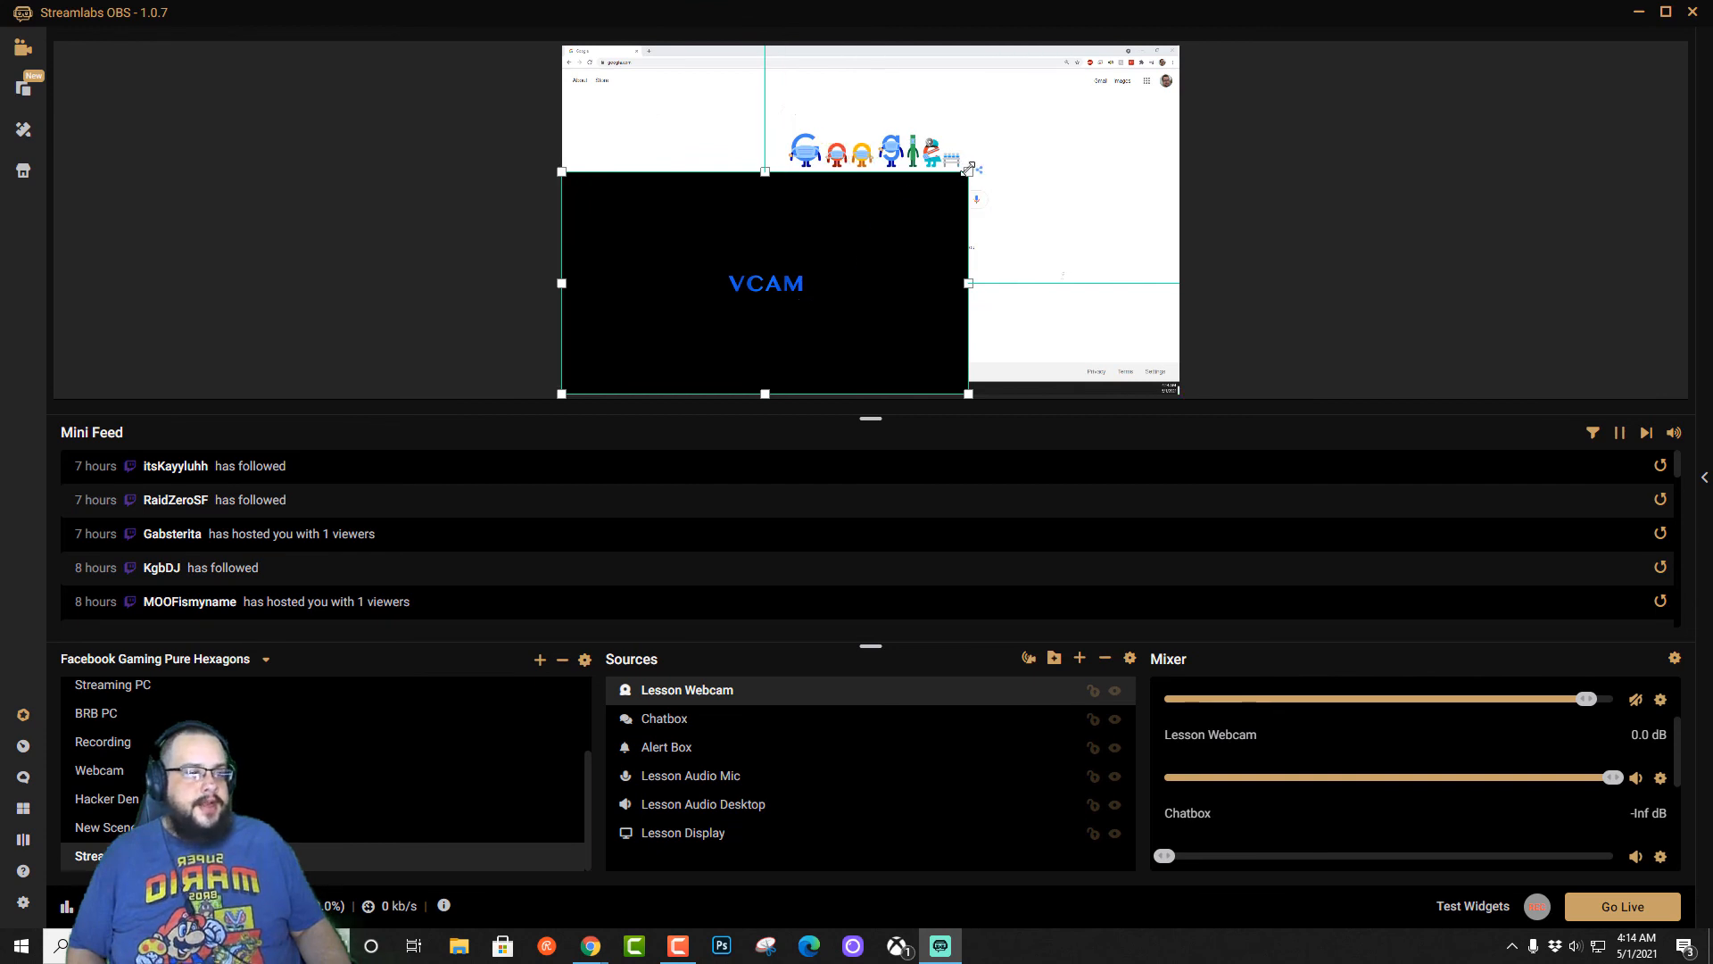
pyautogui.moveTo(971, 170); pyautogui.dragTo(782, 290)
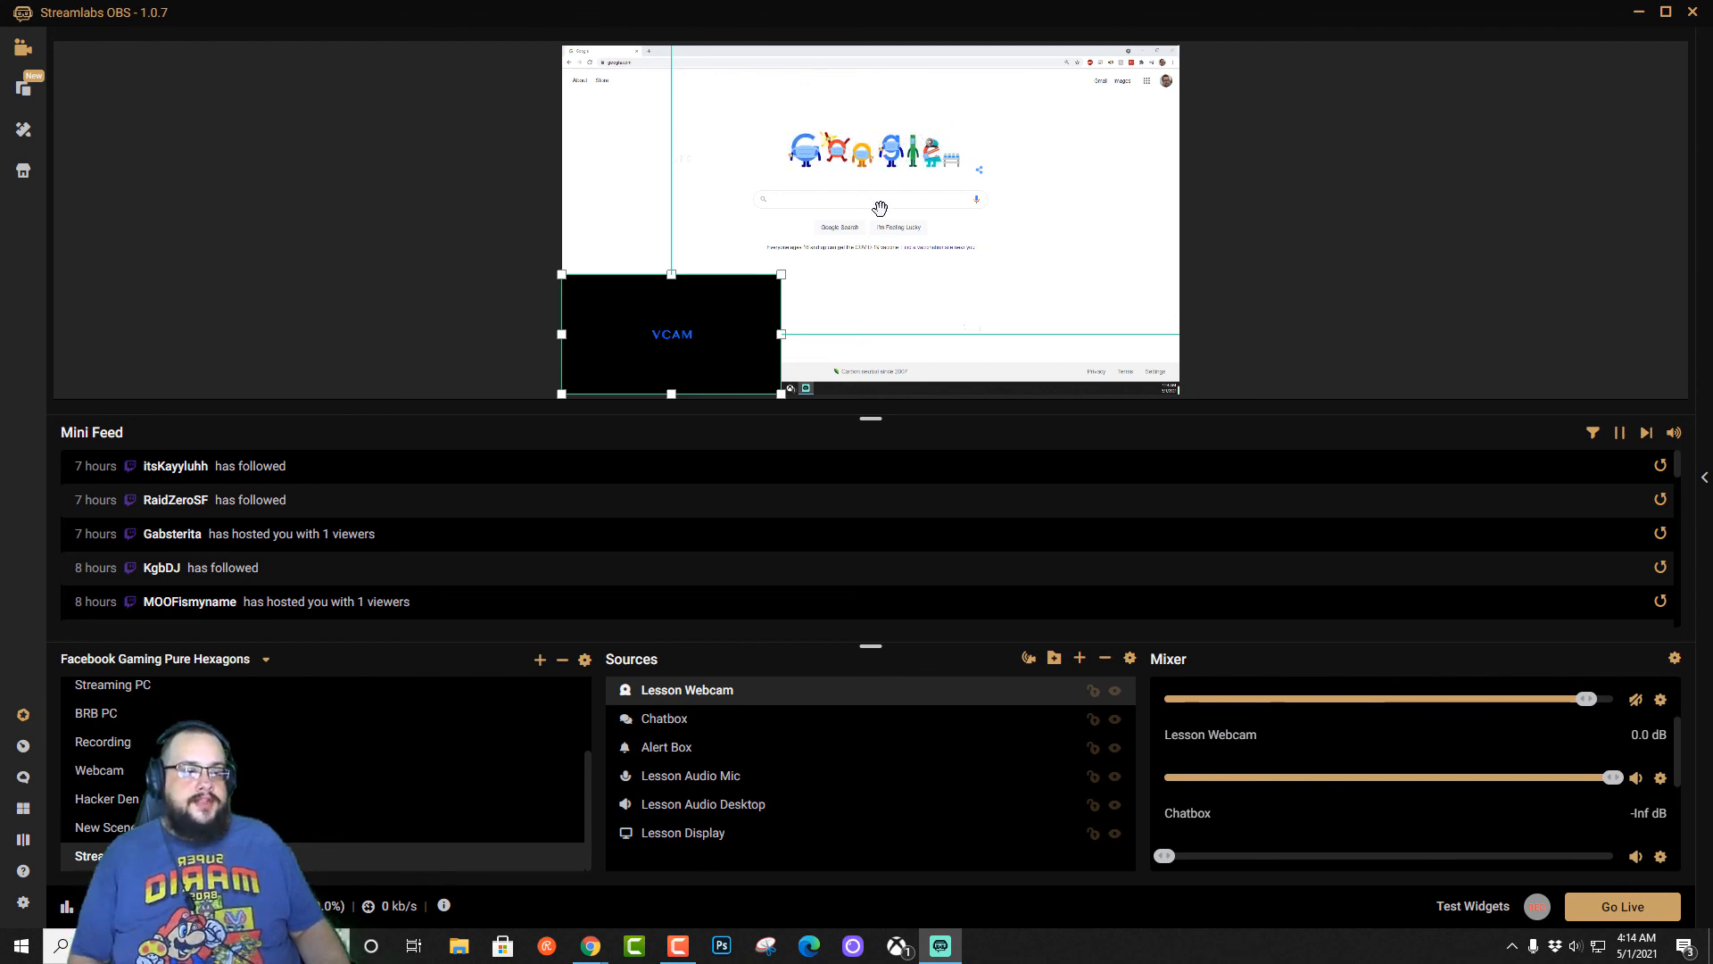
pyautogui.click(1297, 313)
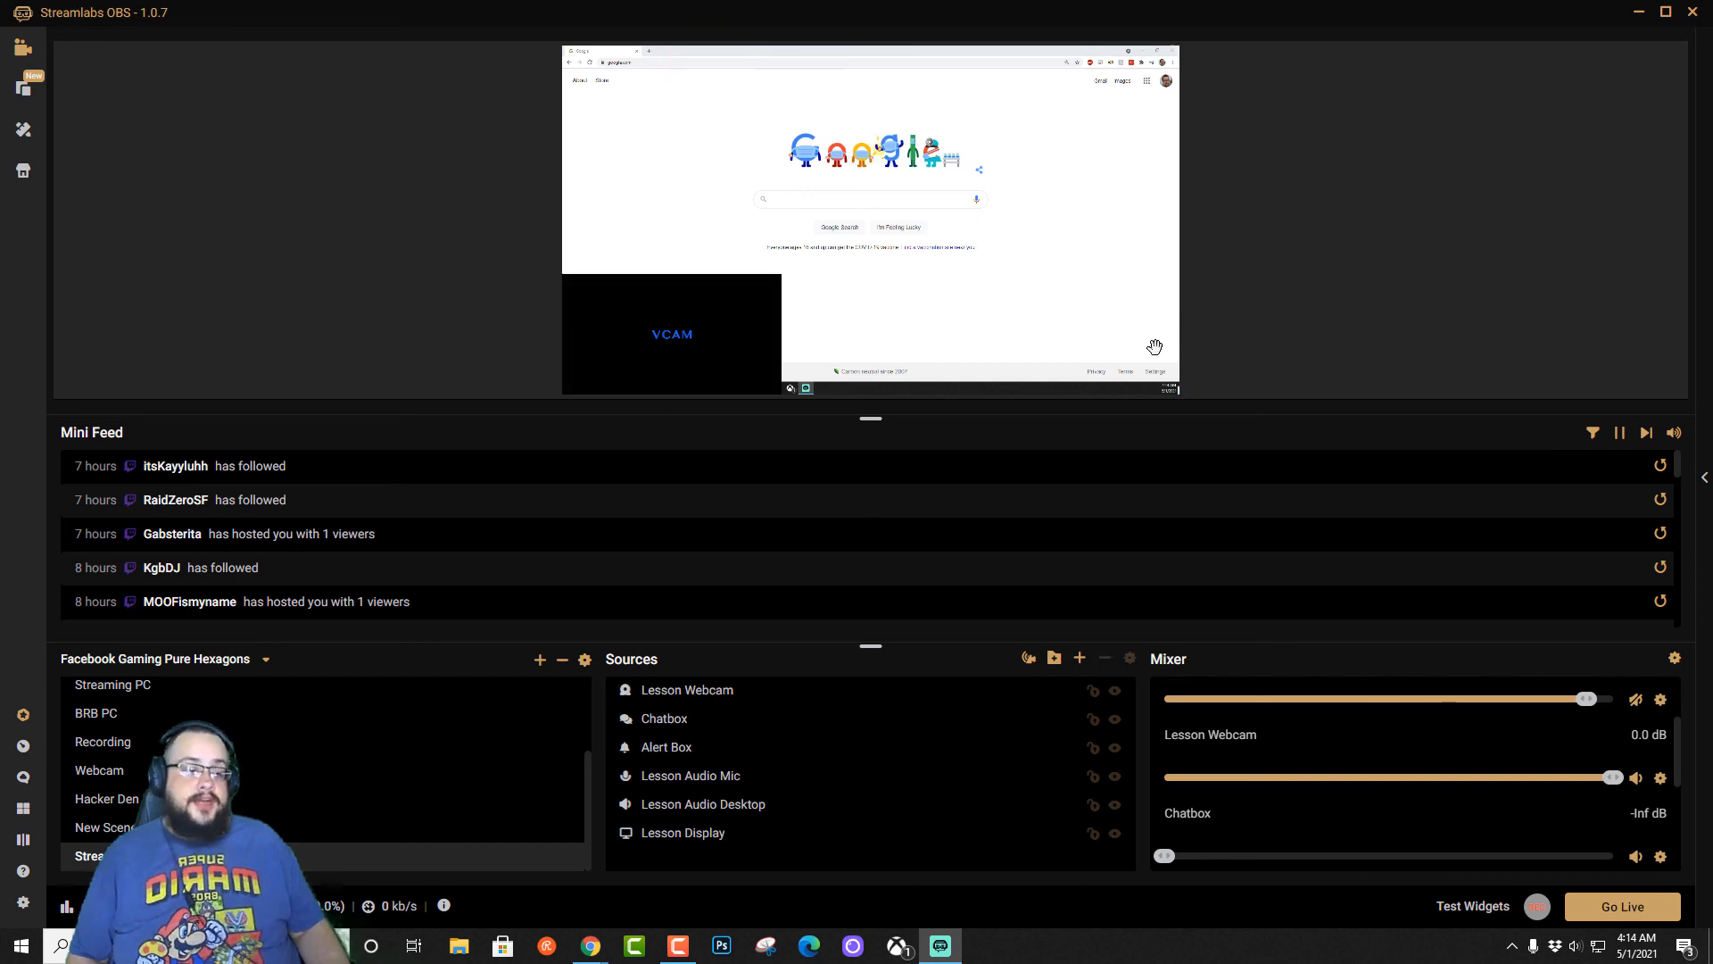